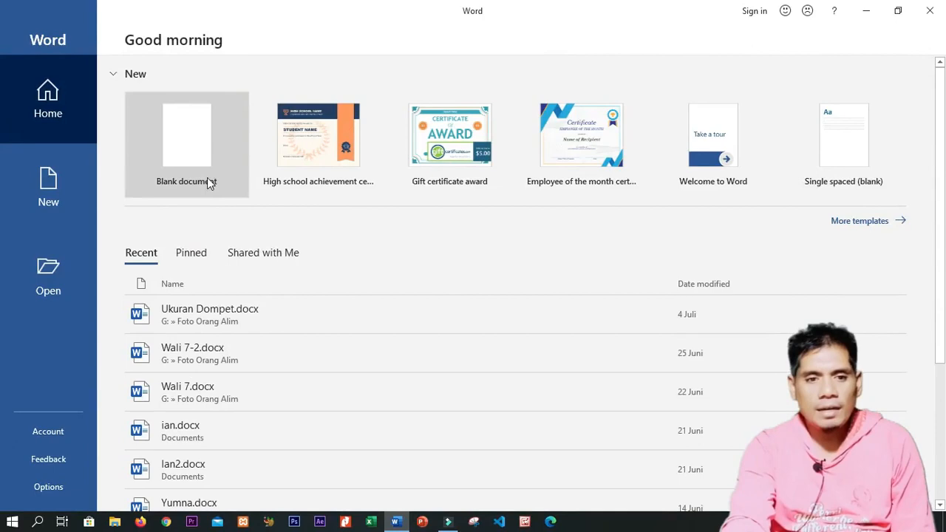
# Create a blank document and fill it with sample paragraphs using the formula =rand()
pyautogui.click(207, 178)
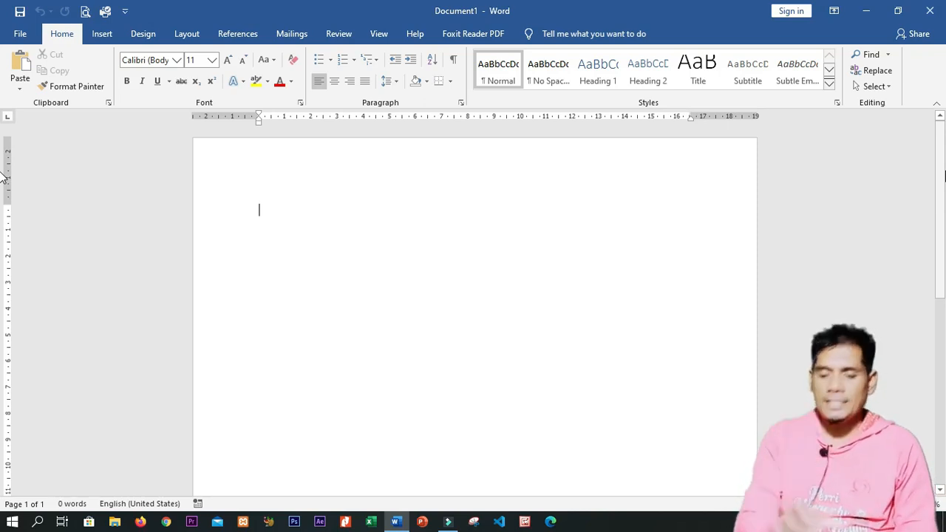
pyautogui.write('=')
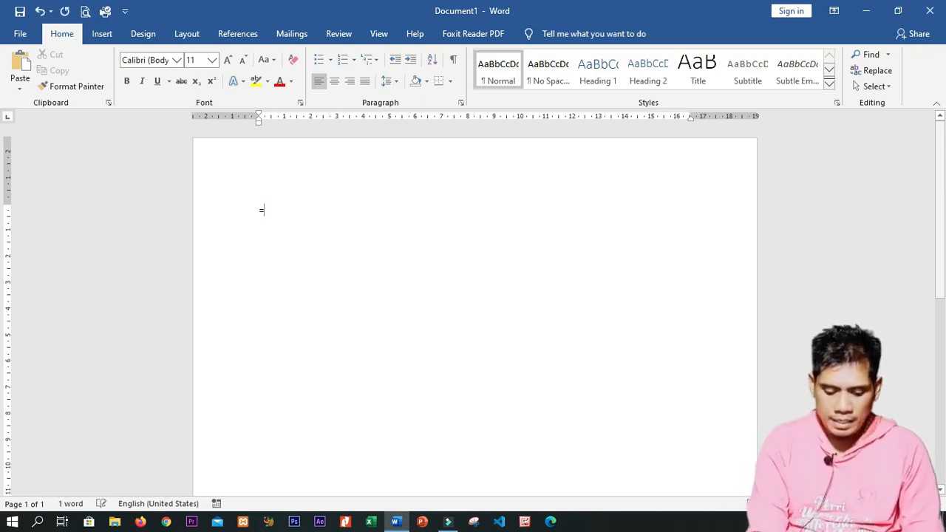
pyautogui.write('rand()')
pyautogui.press('Return')
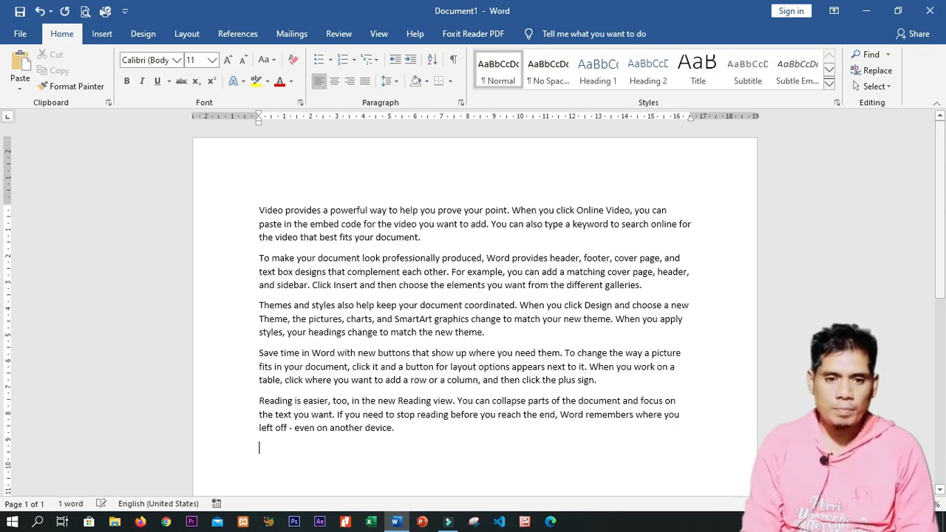
# Increase the font size of all five sample paragraphs to 13 and clear the selection
pyautogui.hotkey('shift', 'Down')
pyautogui.hotkey('shift', 'Down')
pyautogui.hotkey('shift', 'Down')
pyautogui.hotkey('shift', 'Down')
pyautogui.hotkey('shift', 'Down')
pyautogui.hotkey('shift', 'Down')
pyautogui.hotkey('shift', 'Down')
pyautogui.hotkey('shift', 'Down')
pyautogui.hotkey('shift', 'Down')
pyautogui.hotkey('shift', 'Down')
pyautogui.hotkey('shift', 'Down')
pyautogui.hotkey('shift', 'Down')
pyautogui.hotkey('shift', 'Down')
pyautogui.hotkey('shift', 'Down')
pyautogui.hotkey('shift', 'Down')
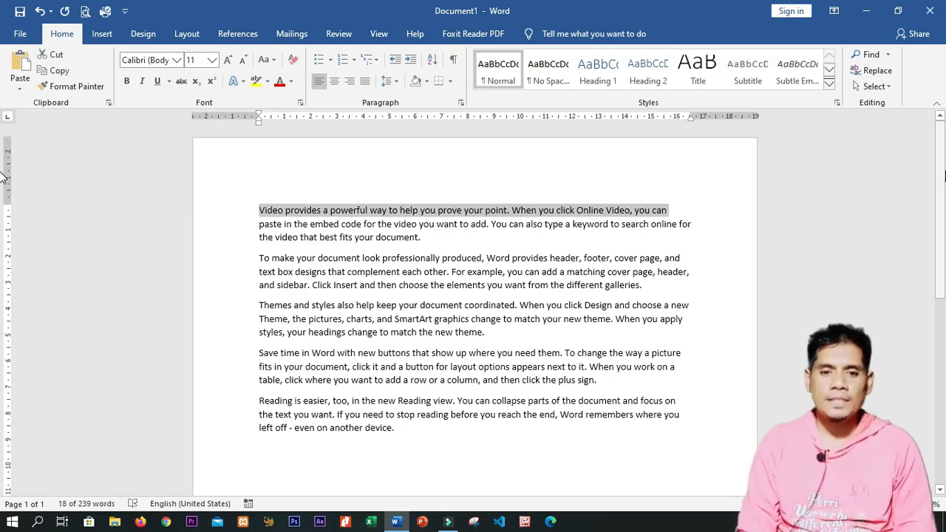
pyautogui.hotkey('ctrl', ']')
pyautogui.hotkey('ctrl', ']')
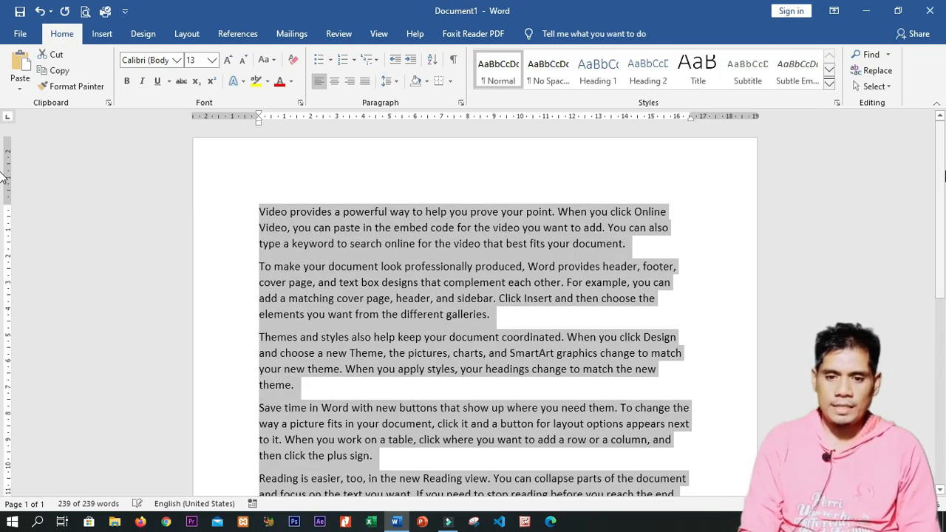
pyautogui.hotkey('ctrl', 'Home')
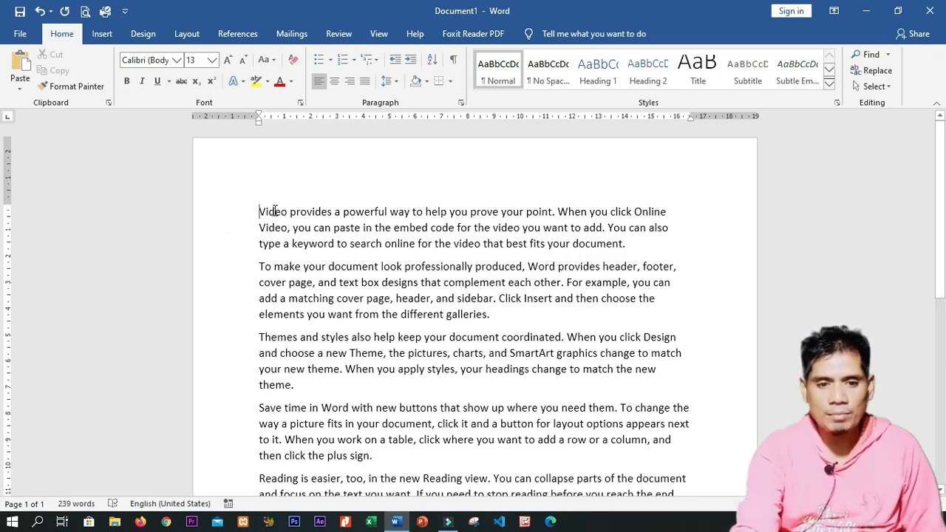
# Select the text line by line from the first line through the last paragraph, and return to the document's beginning
pyautogui.moveTo(228, 214); pyautogui.dragTo(243, 494)
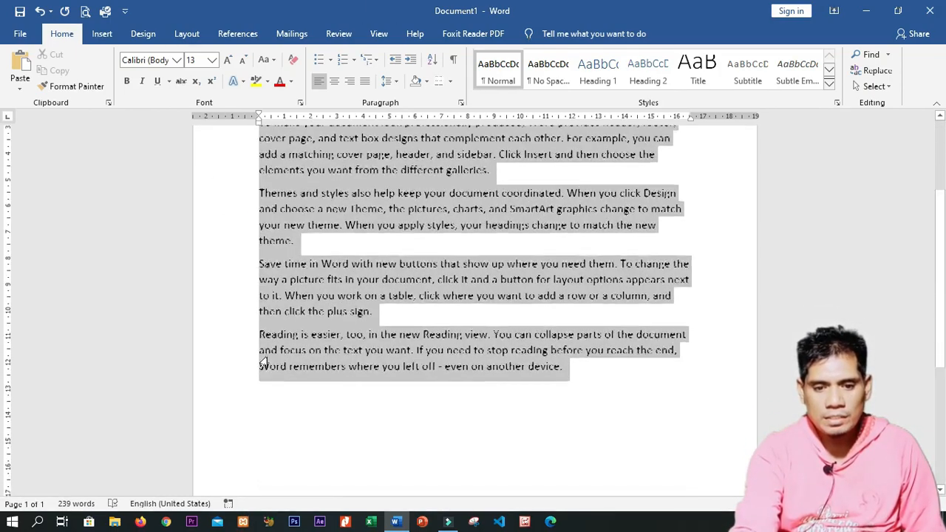
pyautogui.scroll(4, 244, 240)
pyautogui.click(238, 213)
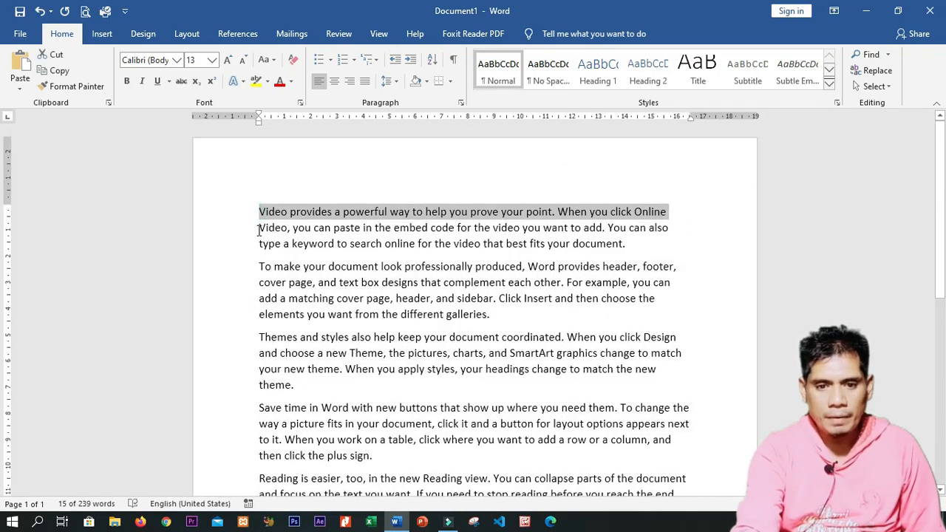
pyautogui.moveTo(235, 227); pyautogui.dragTo(327, 422)
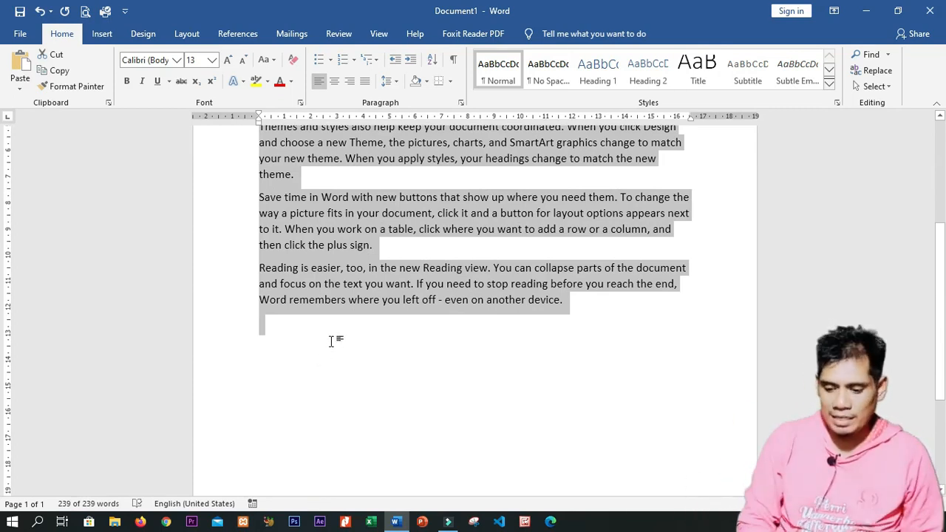
pyautogui.hotkey('ctrl', 'Home')
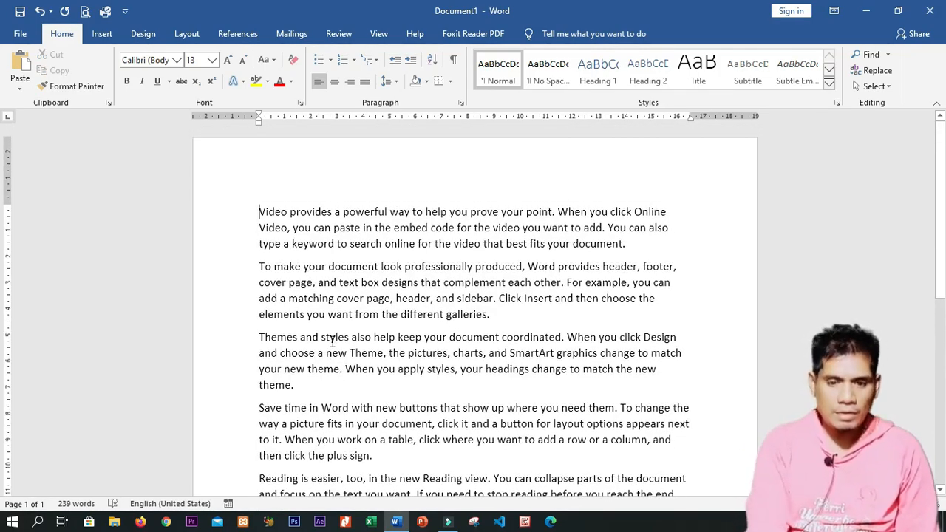
# Select the entire document at once, clear the selection, and repeat the full selection before placing the cursor below the last paragraph
pyautogui.hotkey('ctrl', 'a')
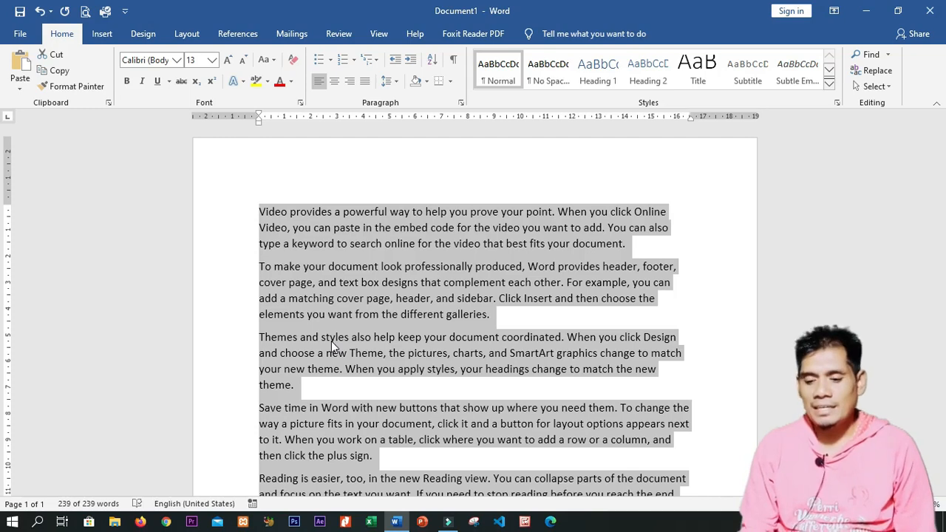
pyautogui.press('Down')
pyautogui.press('Up')
pyautogui.press('Up')
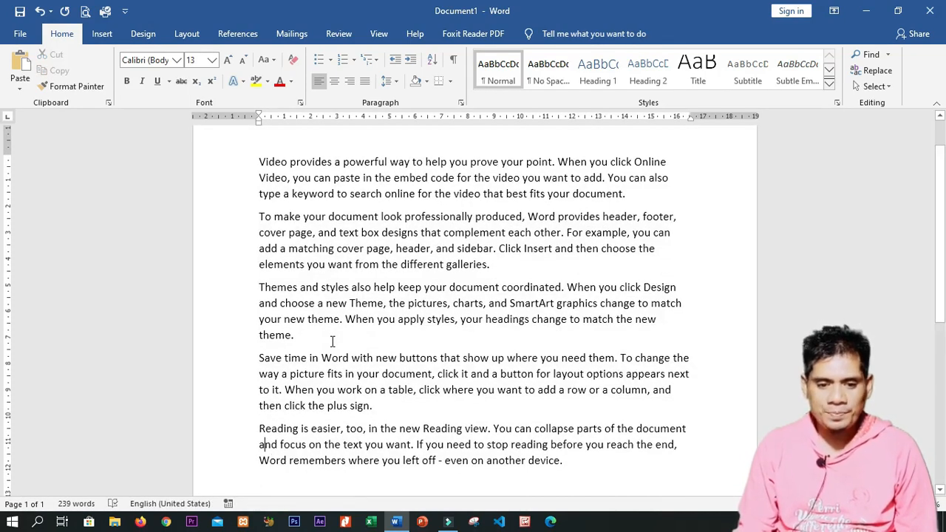
pyautogui.hotkey('ctrl', 'Up')
pyautogui.hotkey('ctrl', 'Up')
pyautogui.hotkey('ctrl', 'Home')
pyautogui.hotkey('ctrl', 'a')
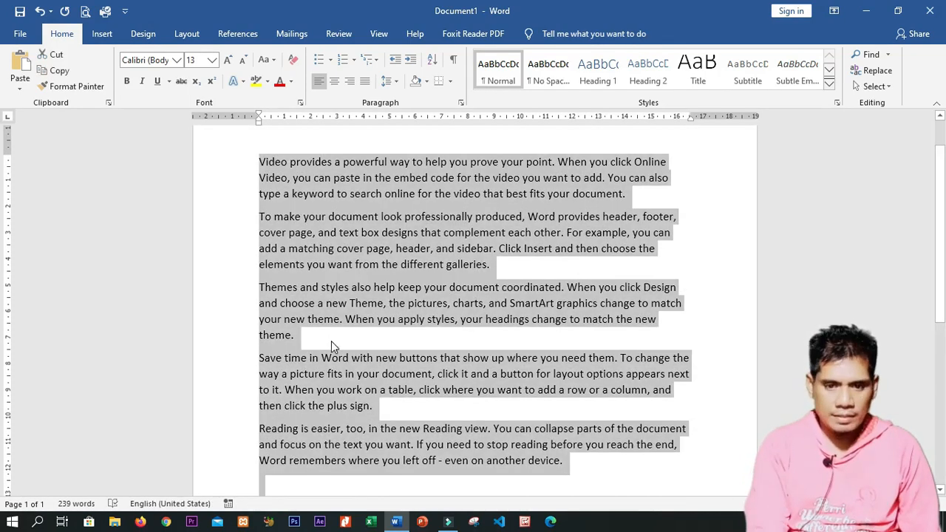
pyautogui.press('Down')
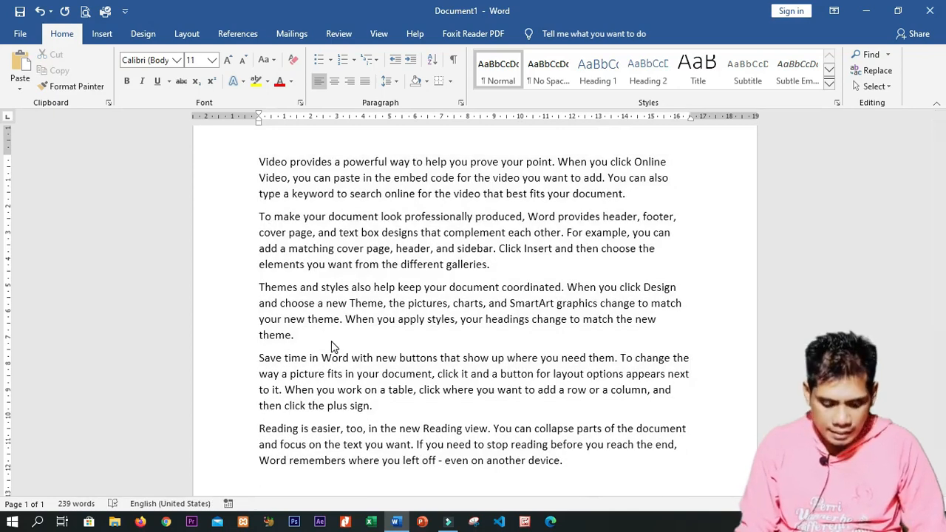
# Write "CTRL + A" on the empty line below the last paragraph
pyautogui.write('CT')
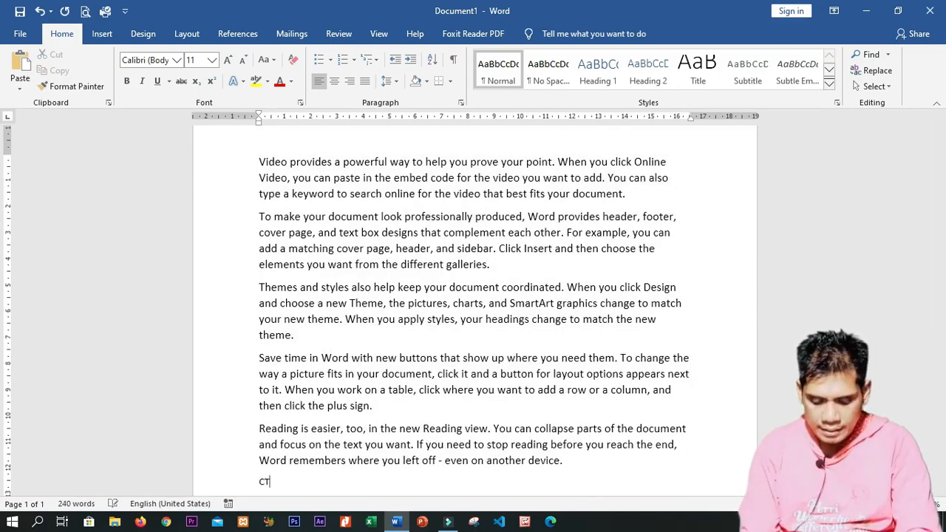
pyautogui.write('RL + ')
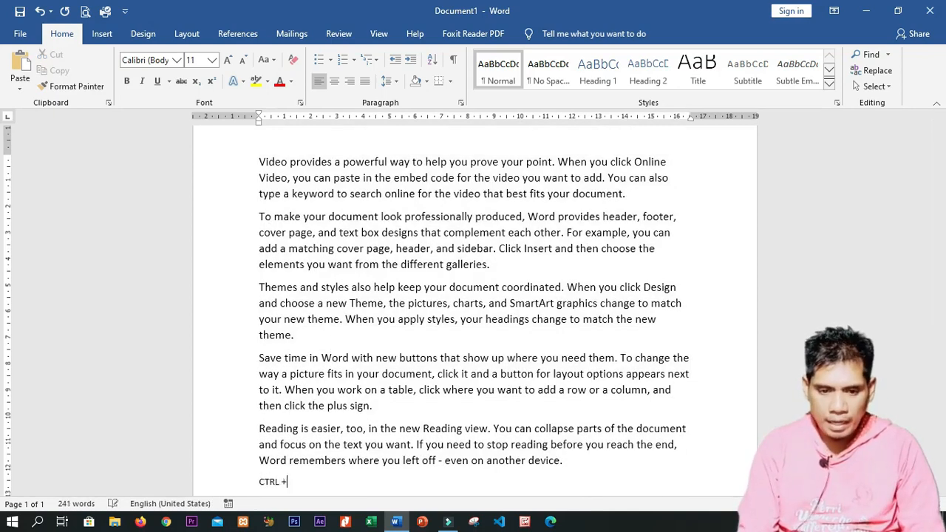
pyautogui.write('A')
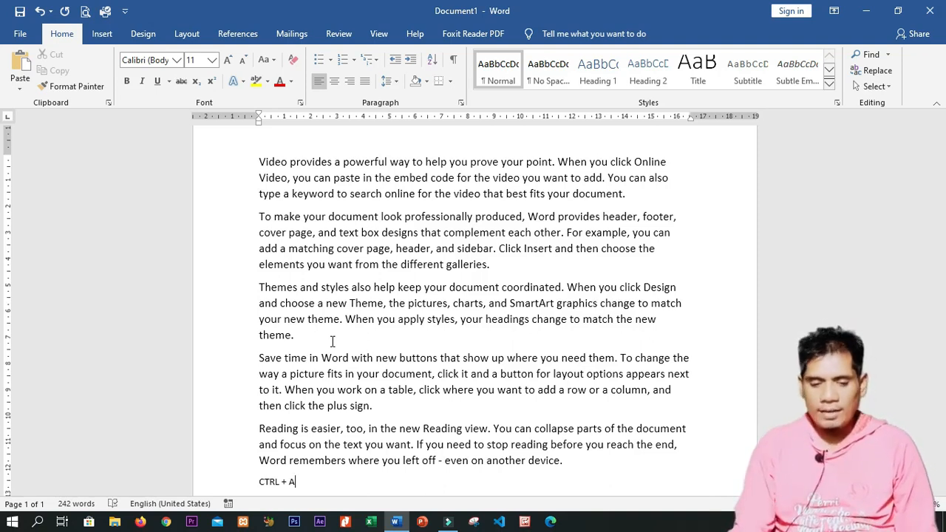
# Erase the "CTRL + A" text below the last paragraph
pyautogui.press('BackSpace')
pyautogui.press('BackSpace')
pyautogui.press('BackSpace')
pyautogui.press('BackSpace')
pyautogui.press('BackSpace')
pyautogui.press('BackSpace')
pyautogui.press('BackSpace')
pyautogui.press('BackSpace')
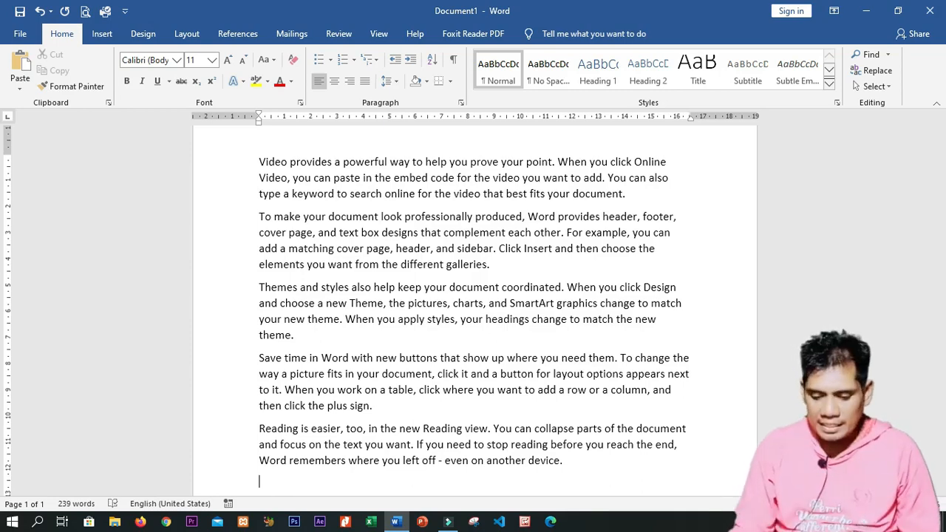
# Insert the picture ARKAs_LI.jpg from the Pictures folder below the last paragraph
pyautogui.click(104, 34)
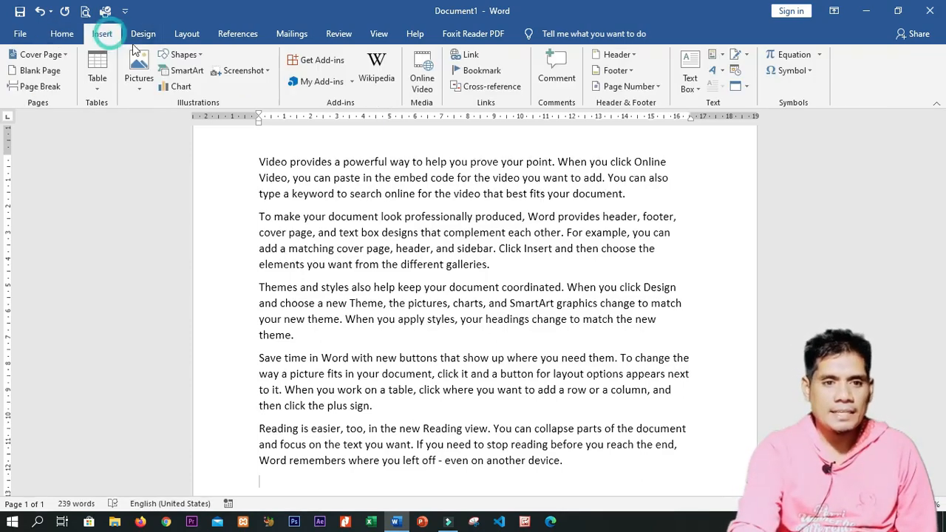
pyautogui.click(140, 70)
pyautogui.click(169, 123)
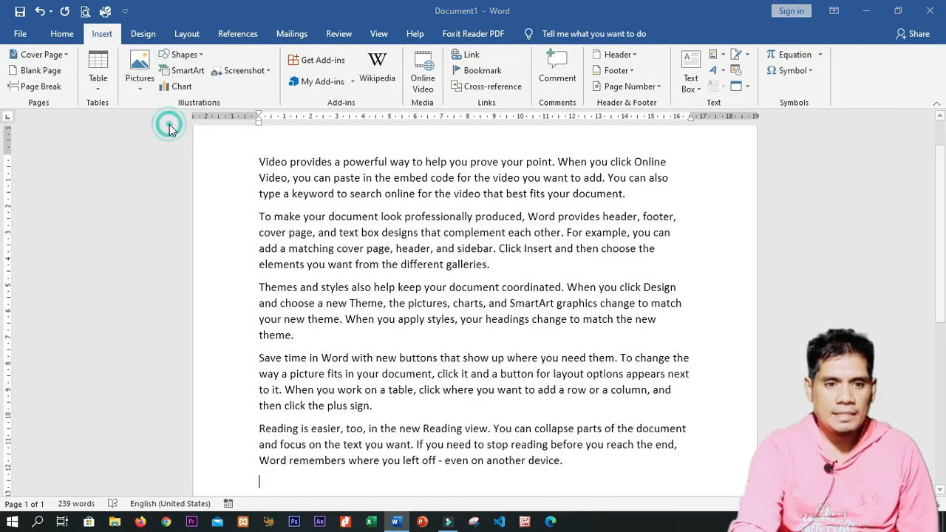
pyautogui.scroll(-5, 300, 212)
pyautogui.scroll(-10, 299, 212)
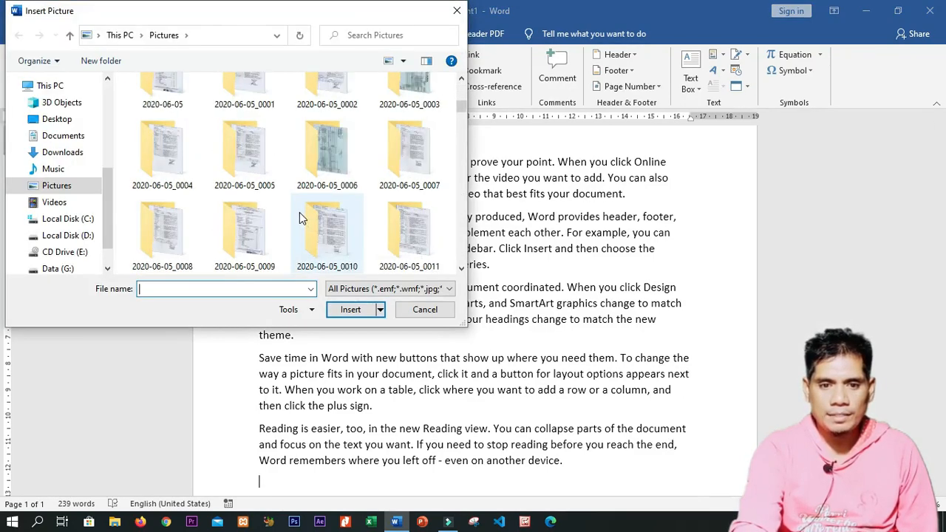
pyautogui.scroll(-5, 320, 201)
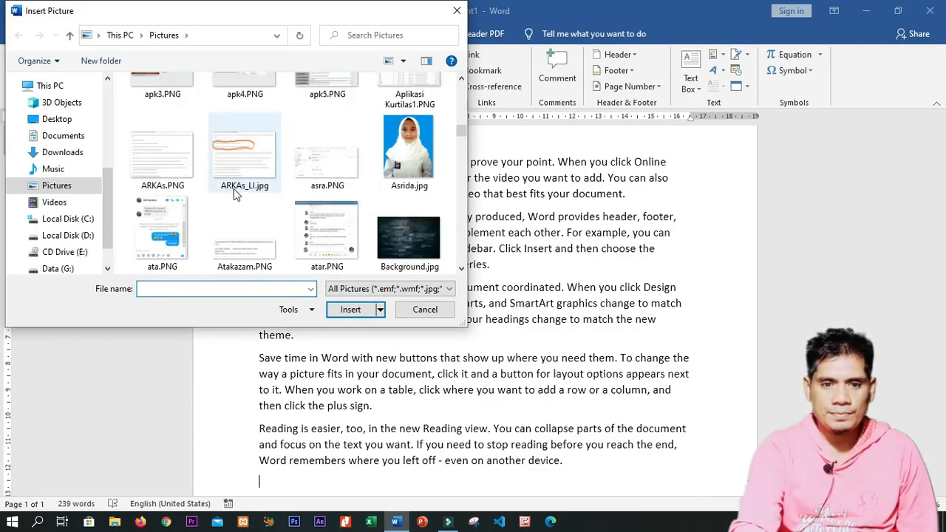
pyautogui.doubleClick(234, 188)
pyautogui.scroll(8, 650, 379)
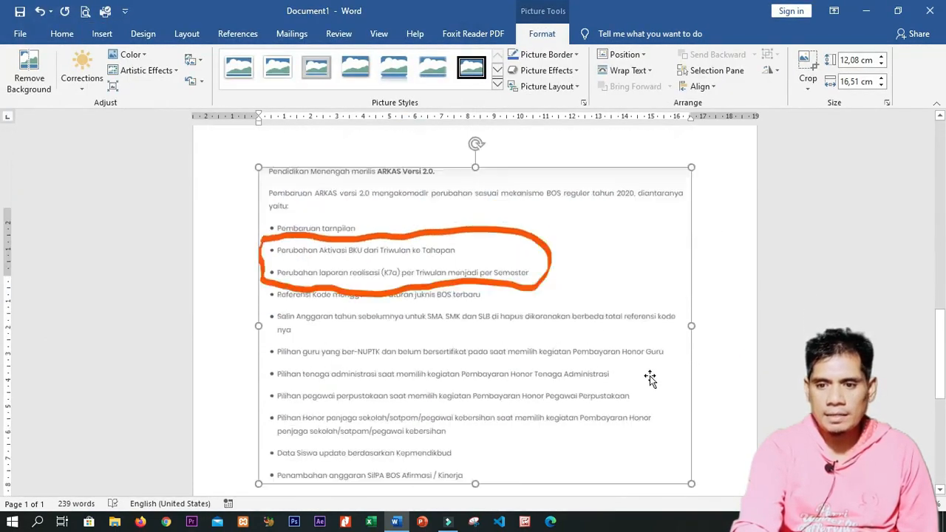
# Shrink the inserted picture proportionally to about half its width
pyautogui.click(714, 300)
pyautogui.scroll(5, 661, 266)
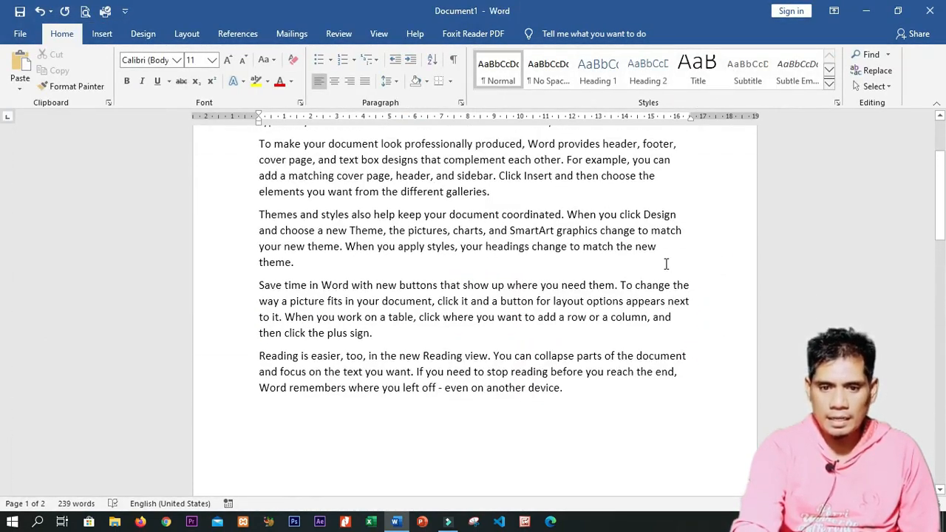
pyautogui.scroll(-12, 649, 302)
pyautogui.click(686, 418)
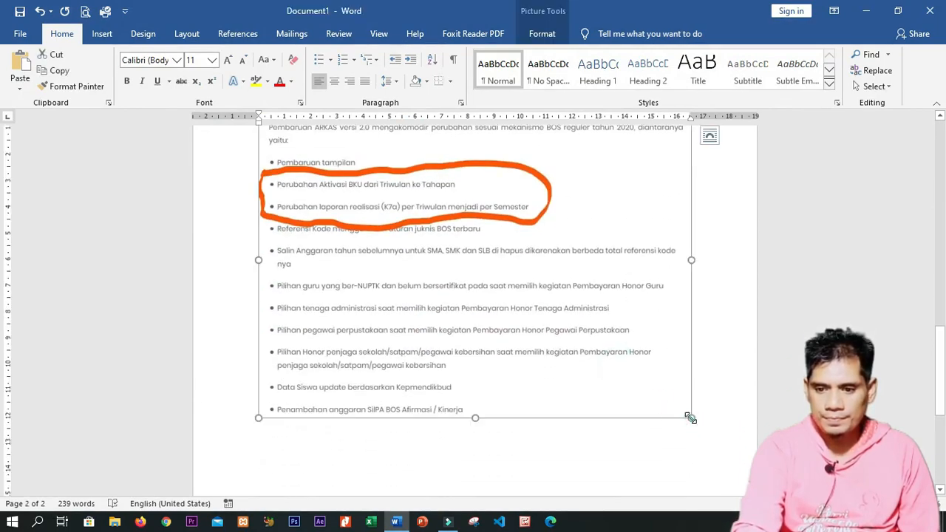
pyautogui.moveTo(685, 418); pyautogui.dragTo(567, 296)
pyautogui.click(596, 298)
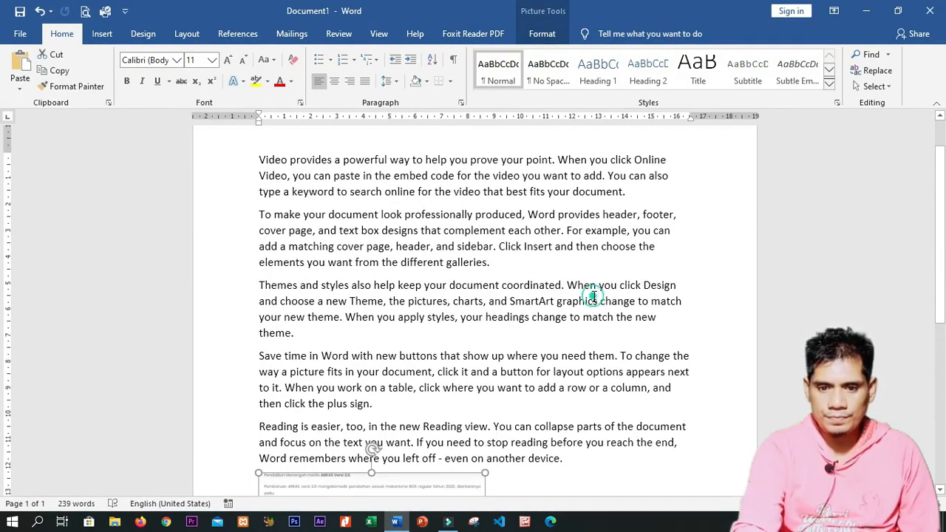
# Select all of the document's content, including the paragraphs and the inserted picture
pyautogui.scroll(-6, 707, 306)
pyautogui.hotkey('ctrl', 'a')
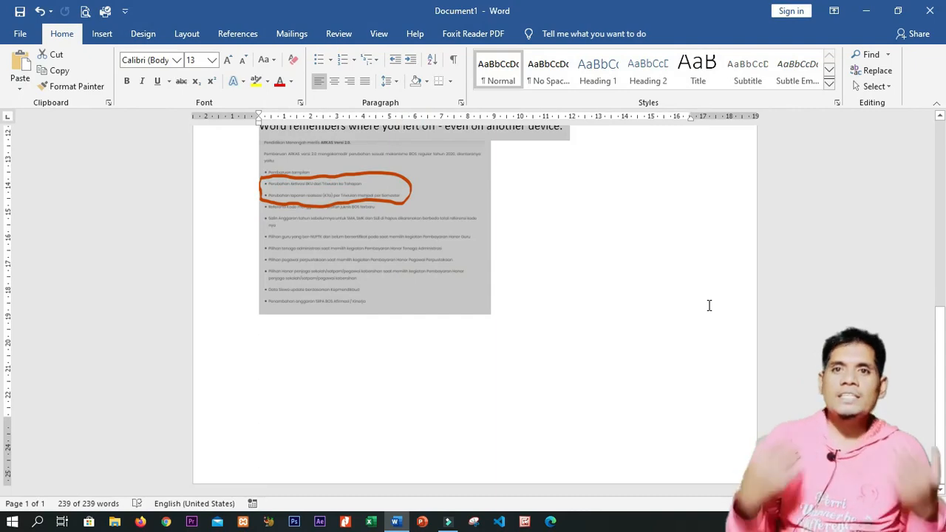
pyautogui.scroll(5, 709, 306)
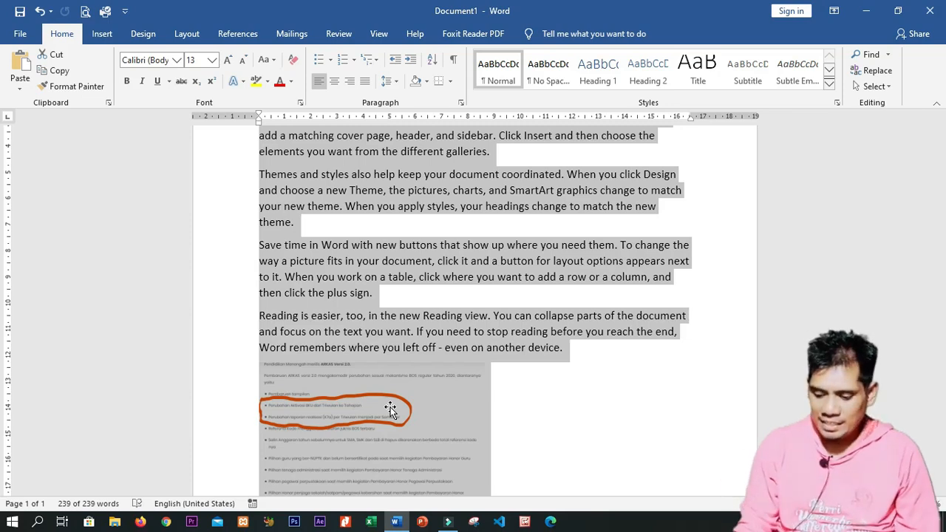
# Delete the inserted picture below the last paragraph
pyautogui.click(390, 407)
pyautogui.click(384, 401)
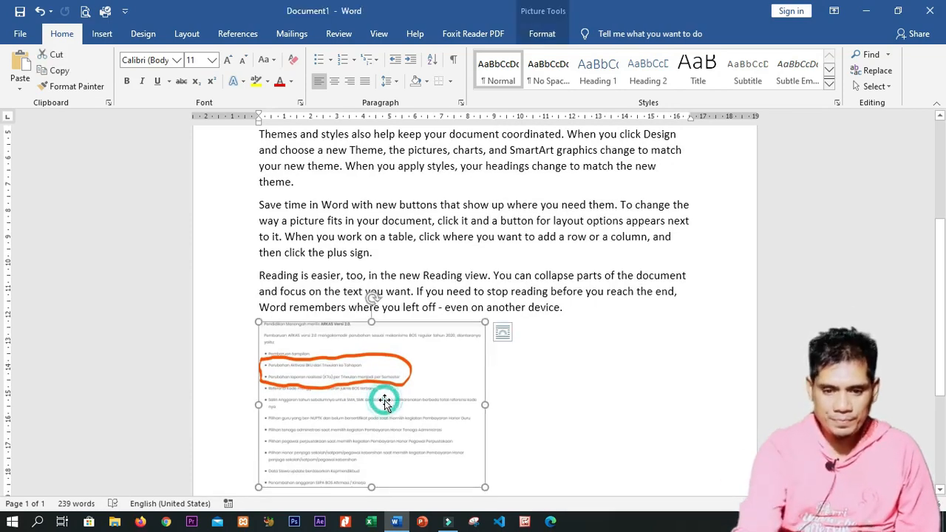
pyautogui.press('Delete')
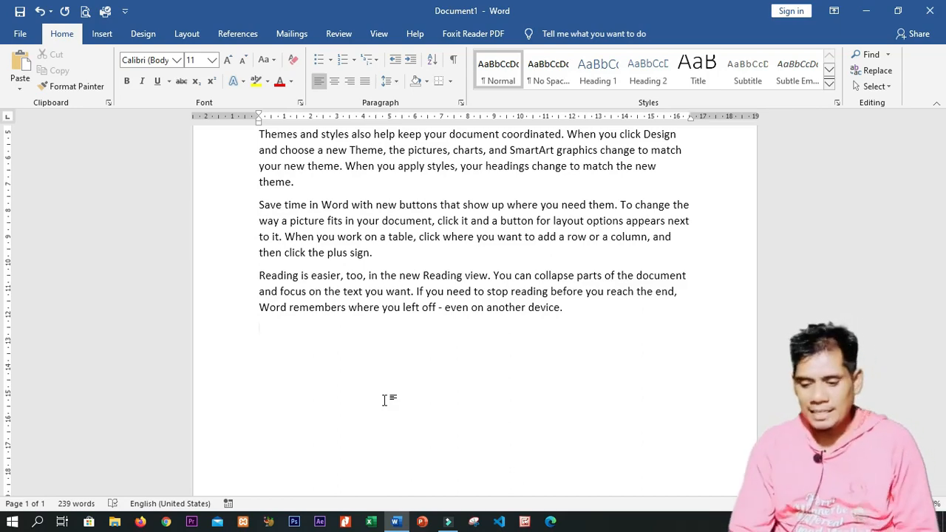
# Make the whole first paragraph, beginning "Video provides a powerful way", bold
pyautogui.scroll(5, 384, 400)
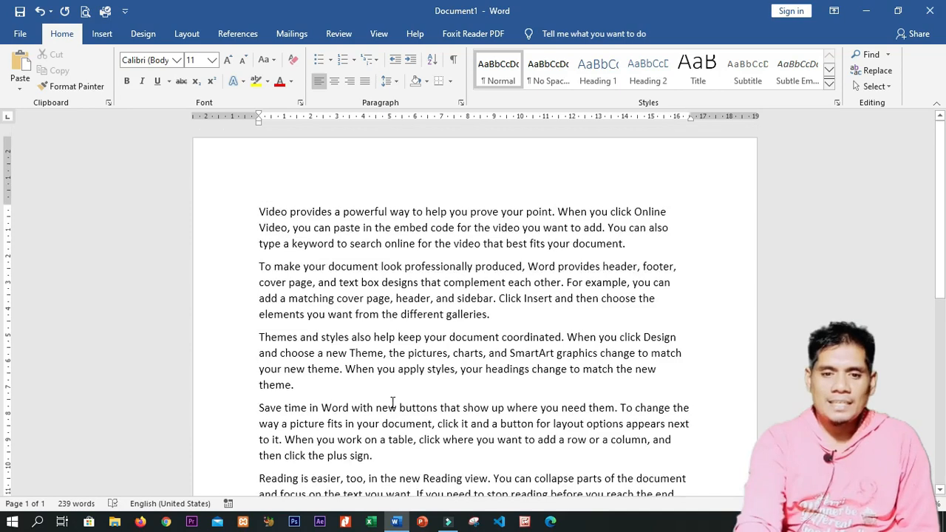
pyautogui.click(485, 228)
pyautogui.moveTo(226, 211); pyautogui.dragTo(226, 253)
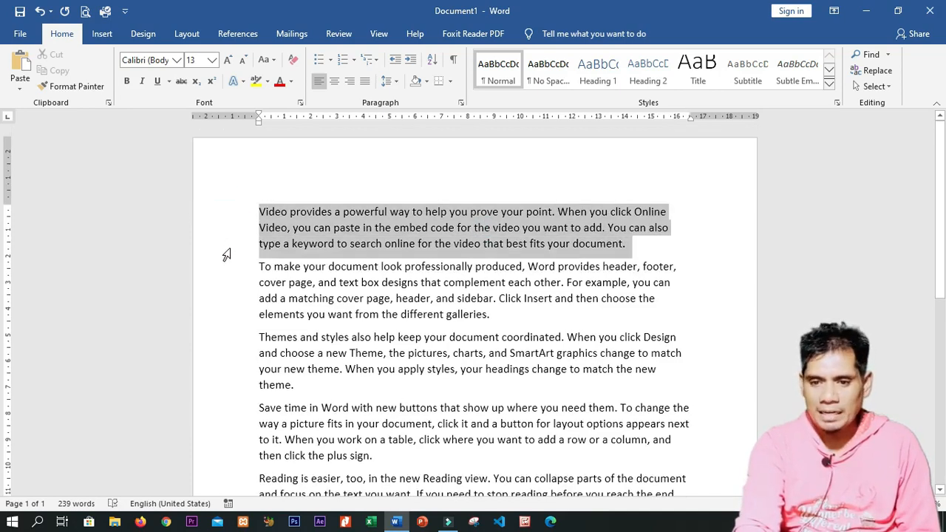
pyautogui.click(517, 245)
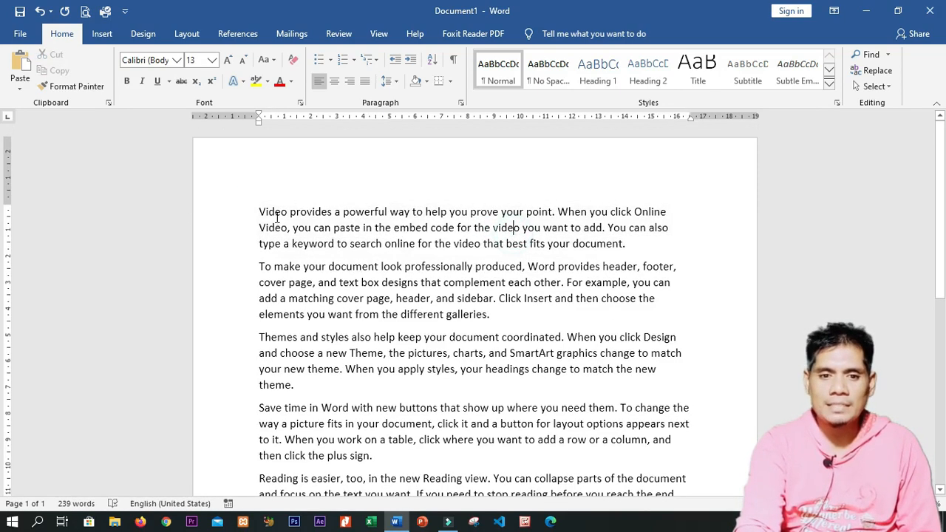
pyautogui.moveTo(219, 215); pyautogui.dragTo(225, 251)
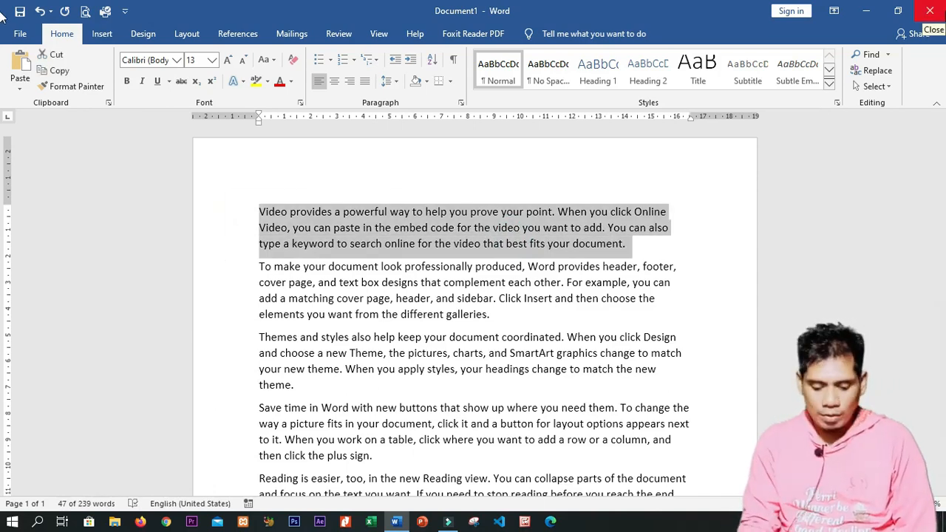
pyautogui.hotkey('ctrl', 'b')
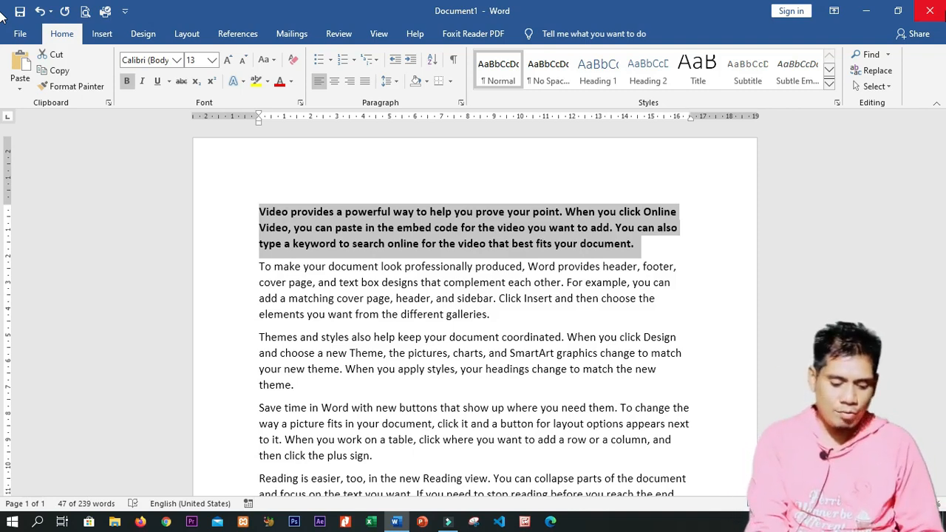
# Make all of the document's text bold, including the paragraphs below the already bold first one
pyautogui.hotkey('ctrl', 'a')
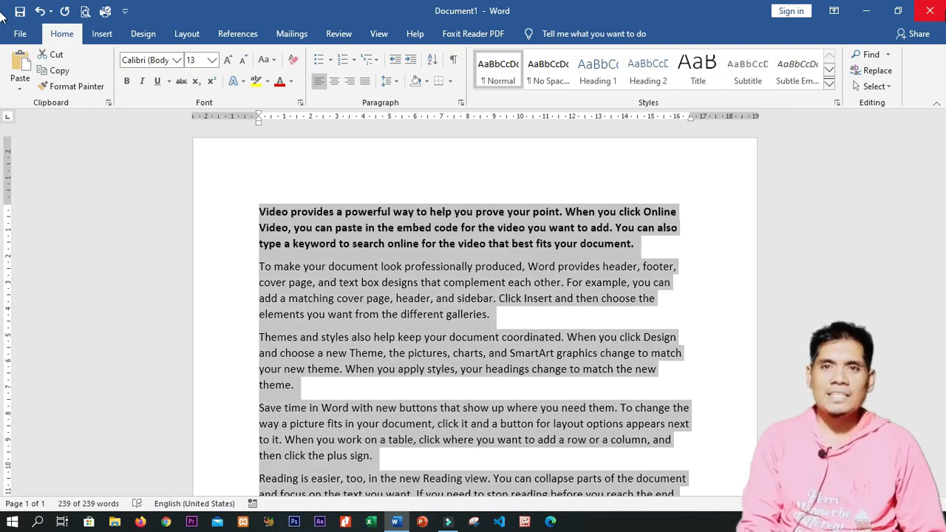
pyautogui.hotkey('ctrl', 'b')
pyautogui.hotkey('ctrl', 'b')
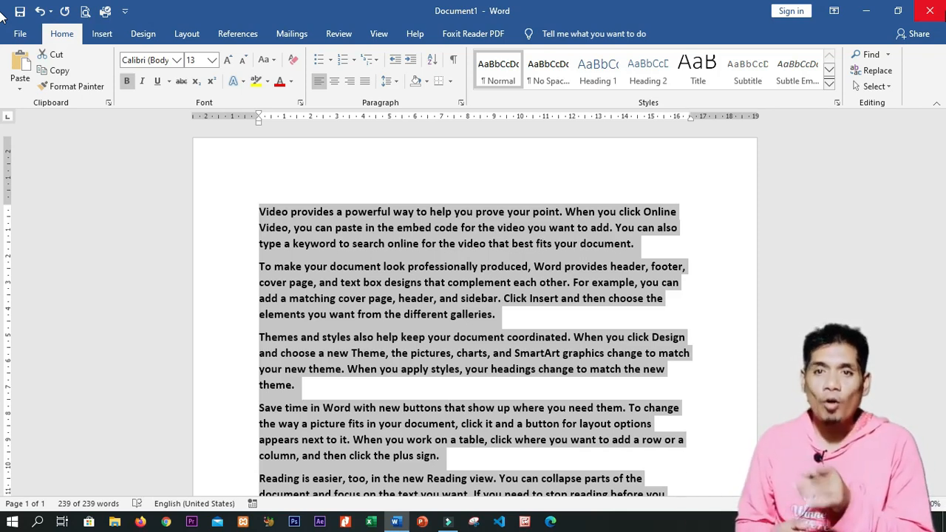
# Delete everything below the first paragraph, from "To make your document look professionally produced" to the end of the document
pyautogui.press('Left')
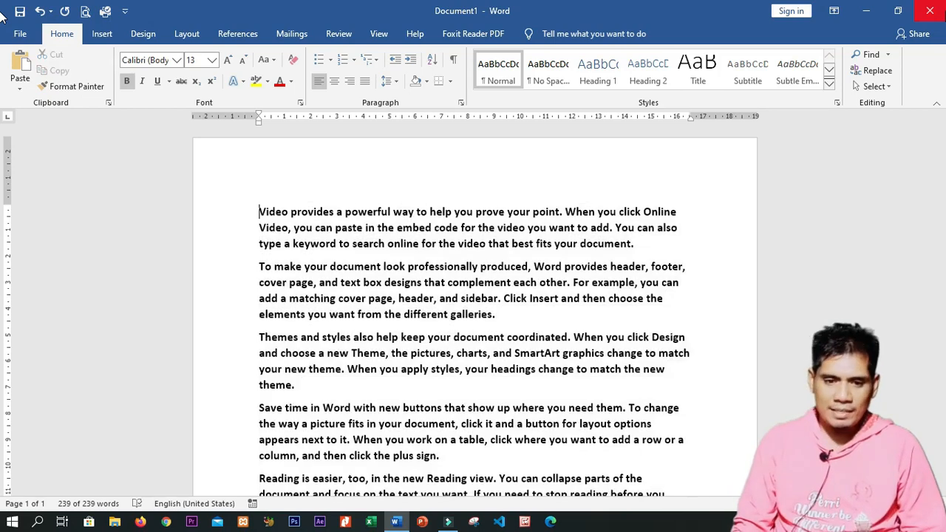
pyautogui.press('Down')
pyautogui.press('Down')
pyautogui.press('Down')
pyautogui.hotkey('ctrl', 'shift', 'End')
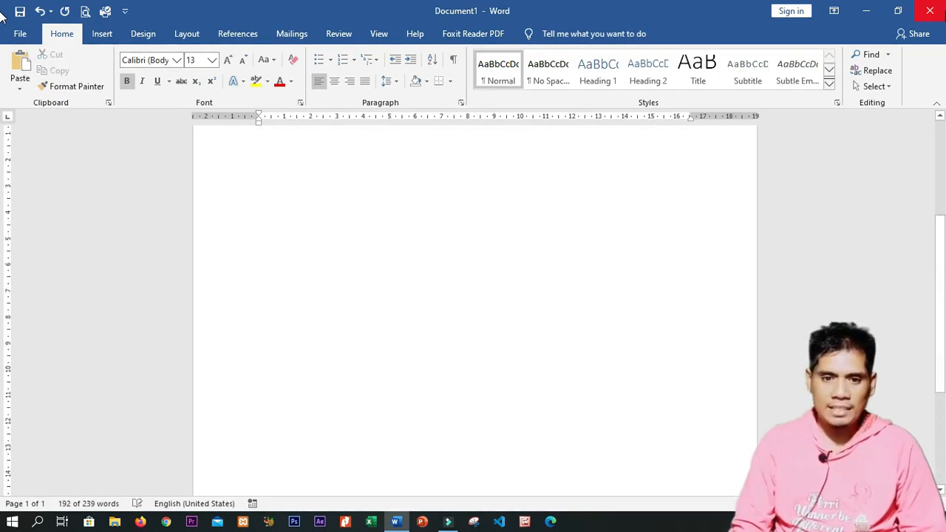
pyautogui.press('Delete')
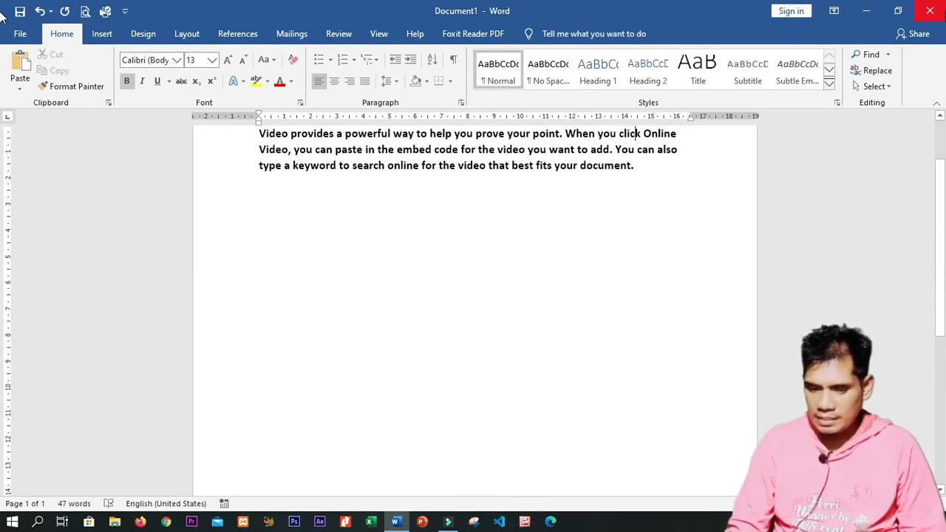
# Copy the whole remaining paragraph that begins "Video provides a powerful way"
pyautogui.hotkey('ctrl', 'Home')
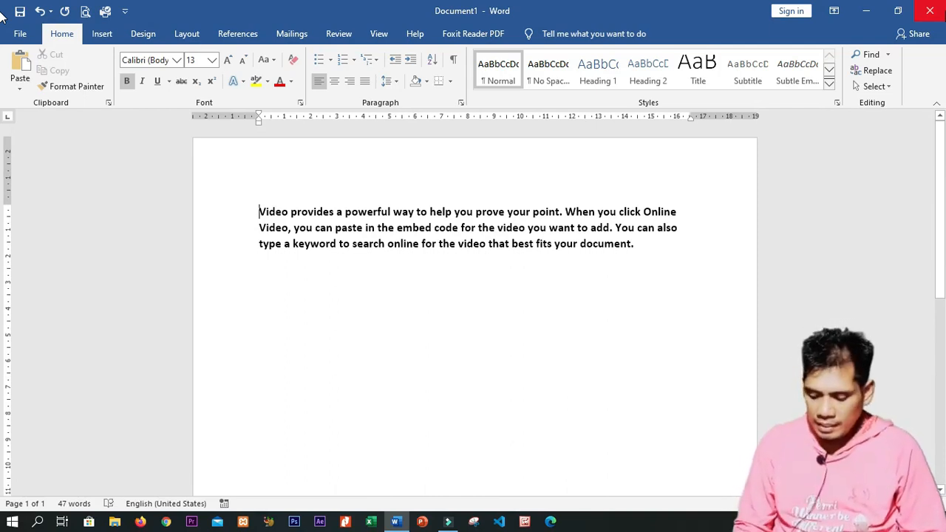
pyautogui.hotkey('shift', 'Down')
pyautogui.hotkey('shift', 'Down')
pyautogui.hotkey('shift', 'Down')
pyautogui.hotkey('ctrl', 'c')
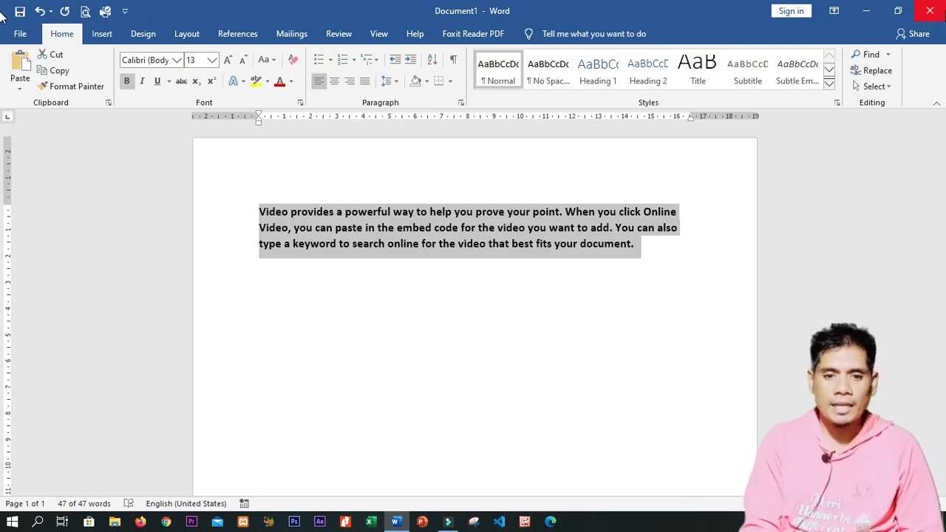
# Paste the copied paragraph five times below the original, leaving one empty line after the original
pyautogui.press('Right')
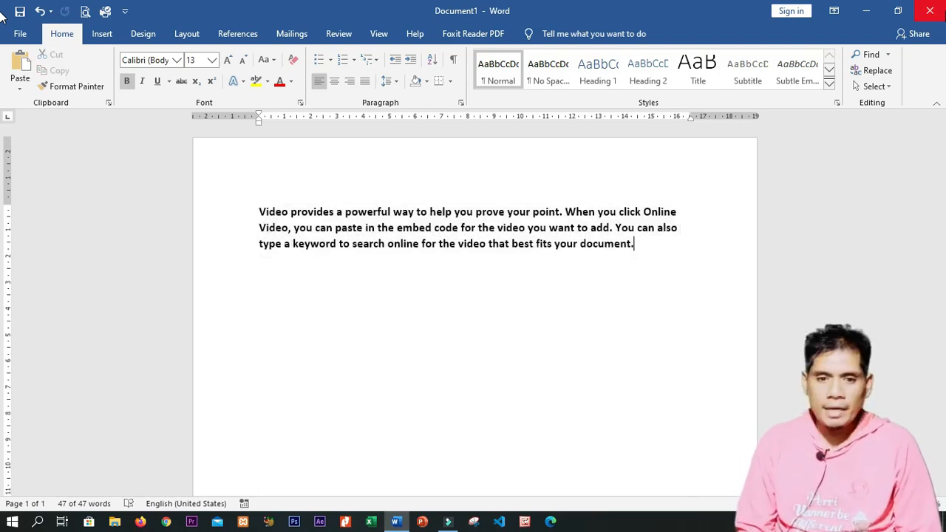
pyautogui.press('Return')
pyautogui.press('Return')
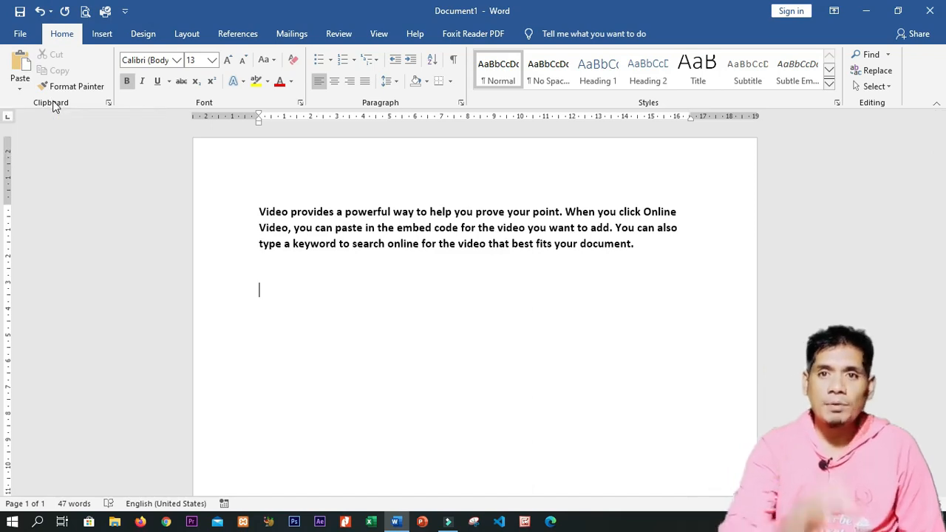
pyautogui.click(20, 75)
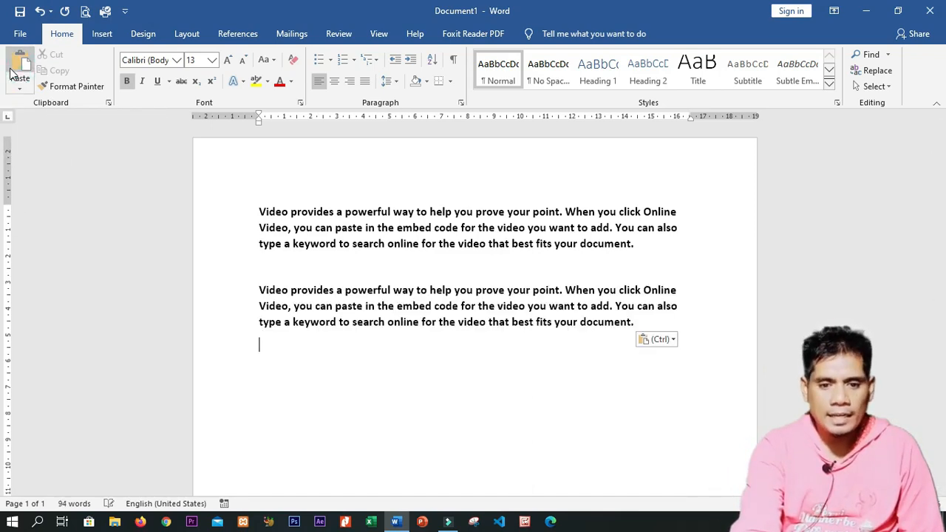
pyautogui.click(16, 74)
pyautogui.click(16, 74)
pyautogui.click(17, 74)
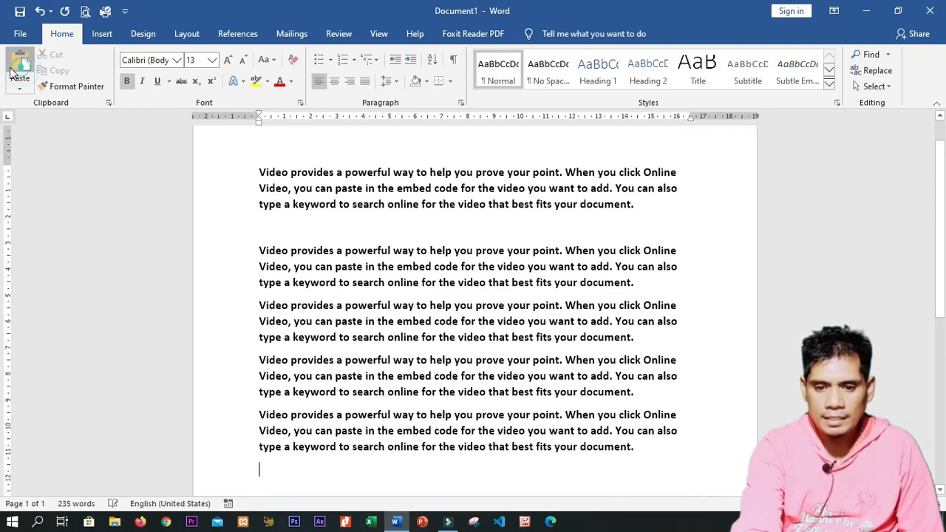
pyautogui.click(16, 74)
pyautogui.scroll(2, 280, 240)
pyautogui.scroll(-3, 228, 235)
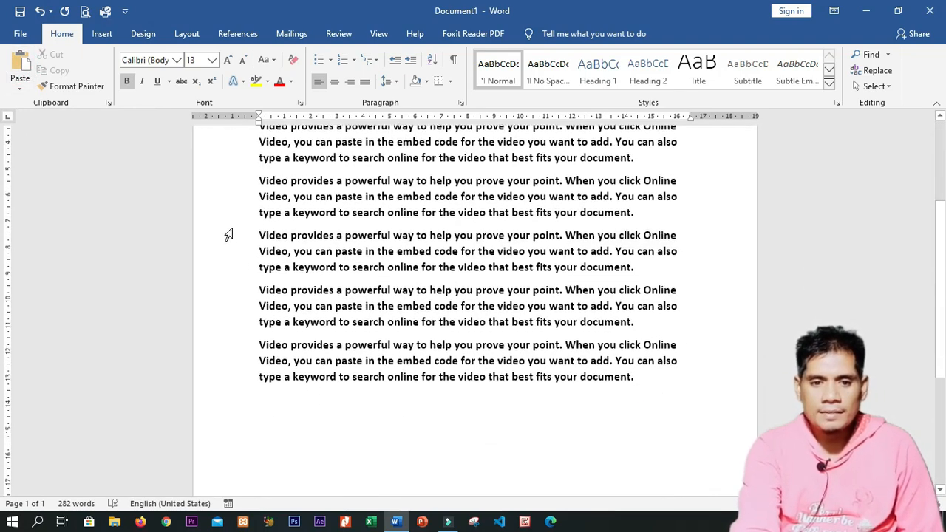
pyautogui.scroll(3, 233, 234)
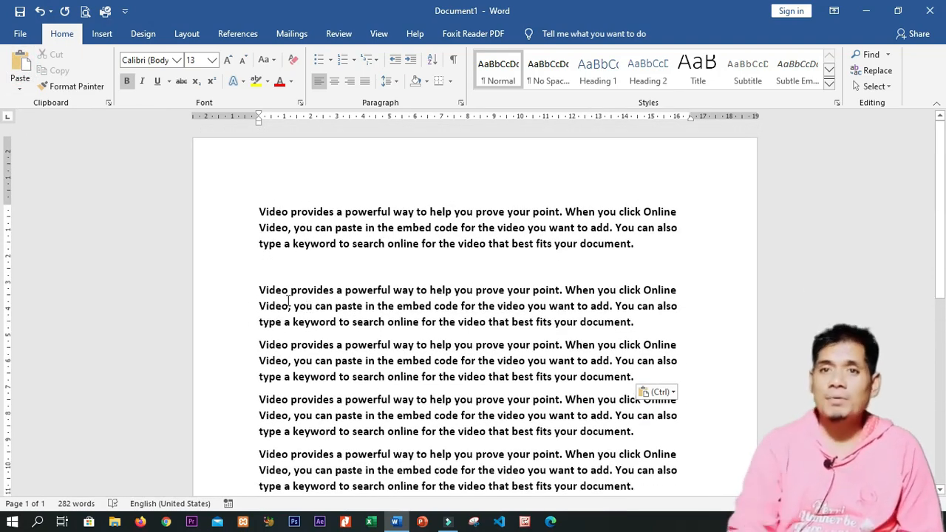
# Replace all of the document's content with sample paragraphs generated by =rand()
pyautogui.hotkey('ctrl', 'a')
pyautogui.press('Delete')
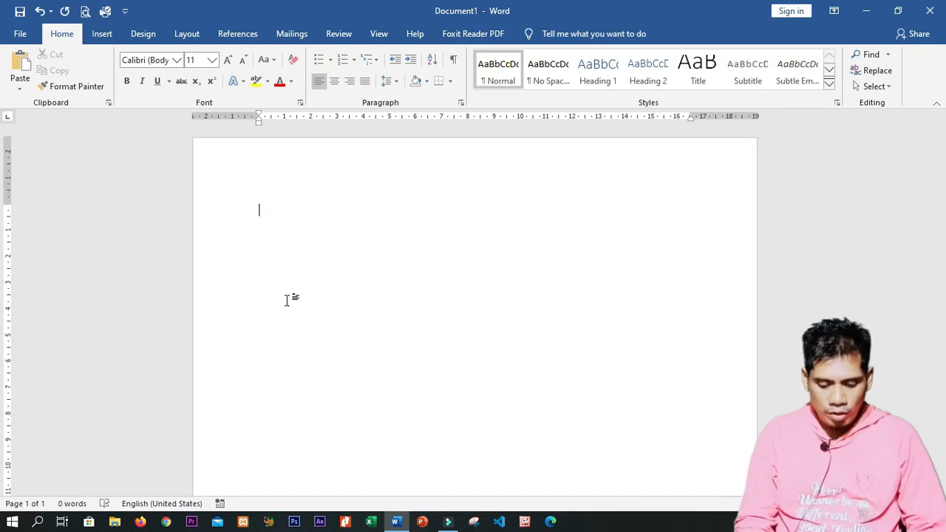
pyautogui.write('=rand(')
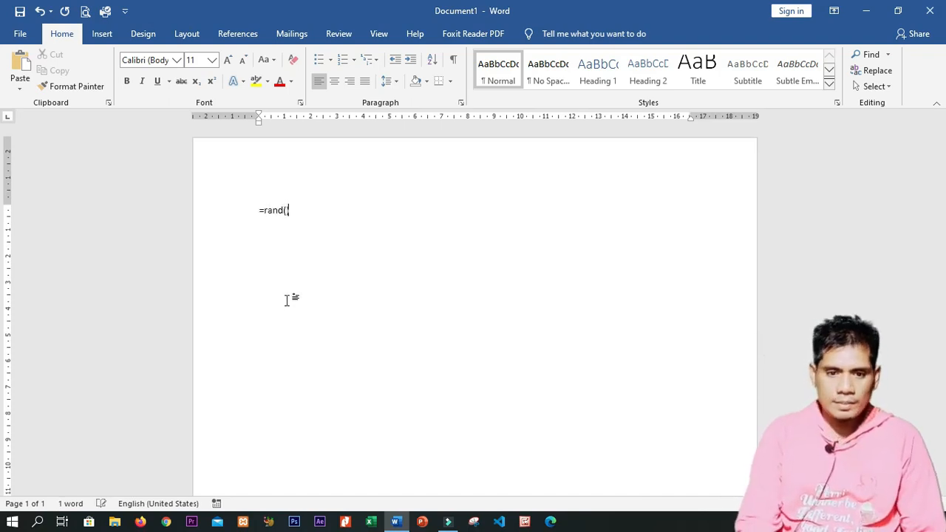
pyautogui.write(')')
pyautogui.press('Return')
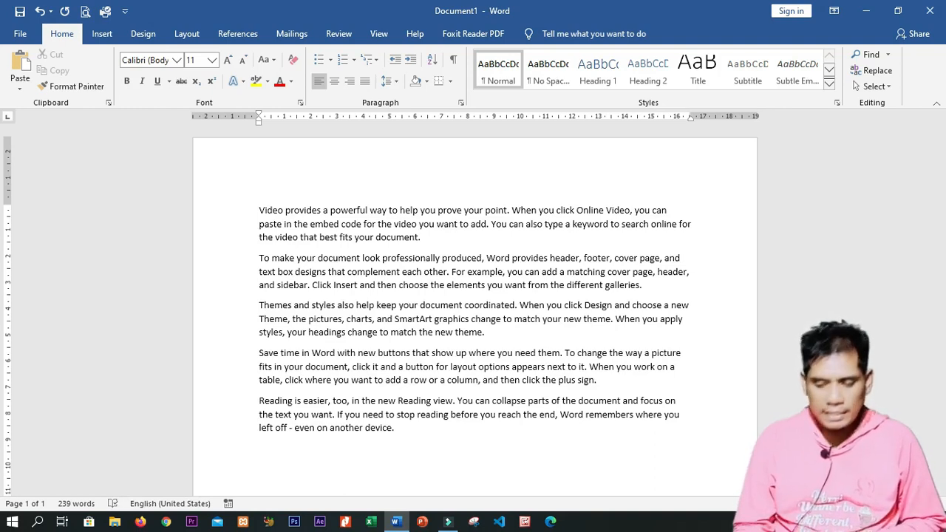
pyautogui.press('Up')
pyautogui.press('Up')
pyautogui.press('Up')
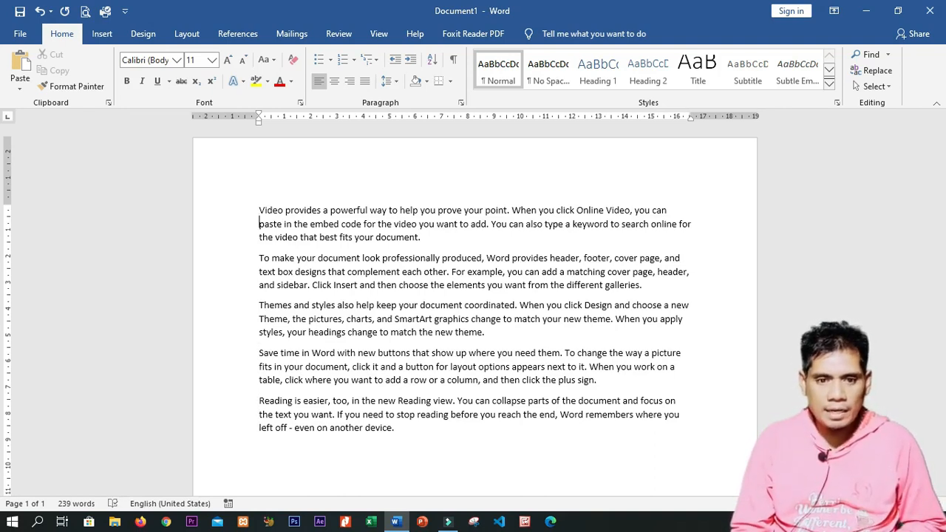
pyautogui.press('Up')
pyautogui.press('Down')
pyautogui.press('Down')
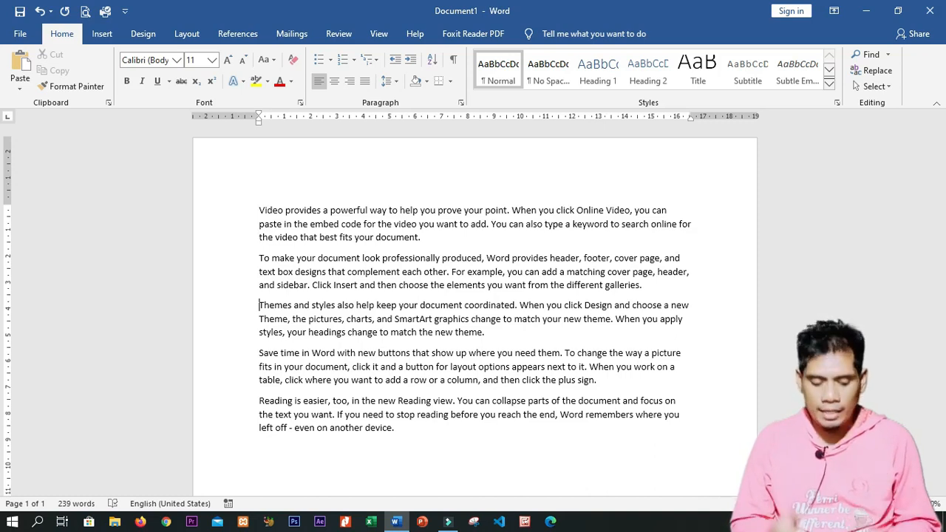
# Select all of the sample text and change its font to Ebrima in the Font dialog
pyautogui.hotkey('ctrl', 'a')
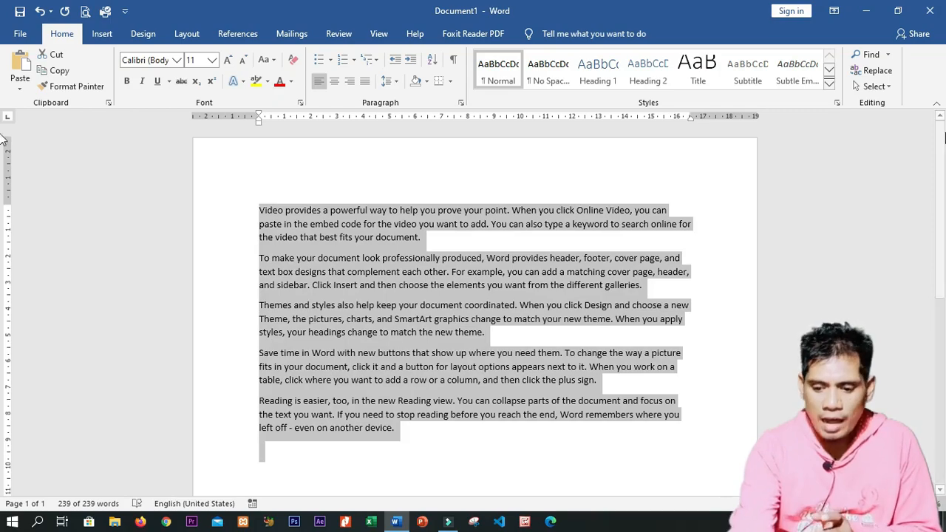
pyautogui.click(177, 60)
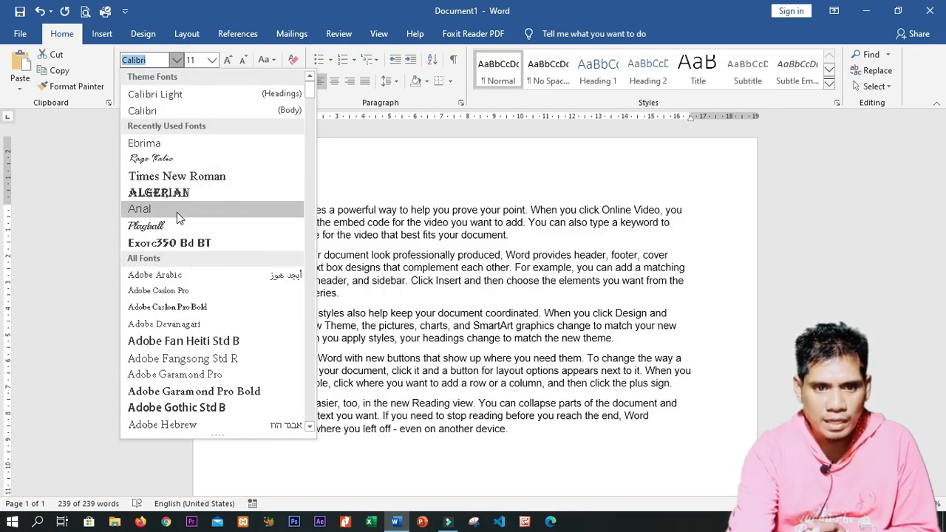
pyautogui.click(279, 55)
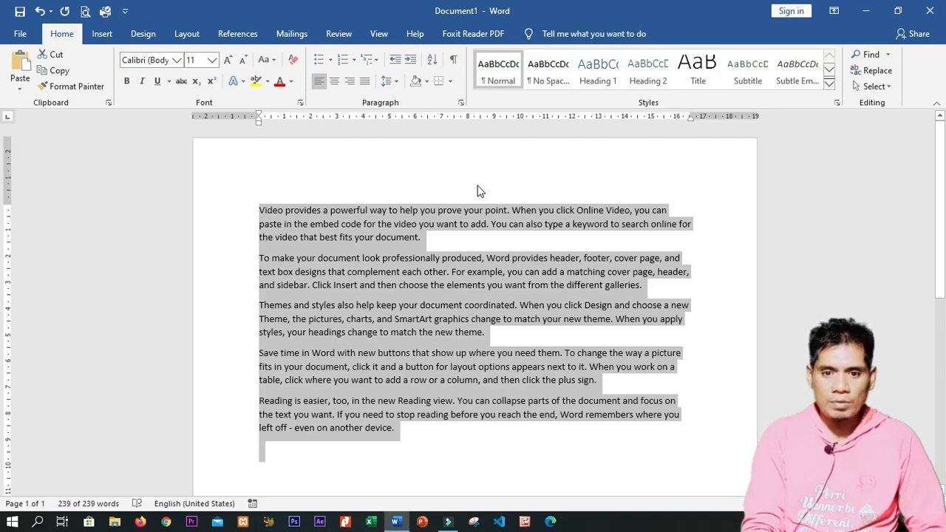
pyautogui.hotkey('ctrl', 'd')
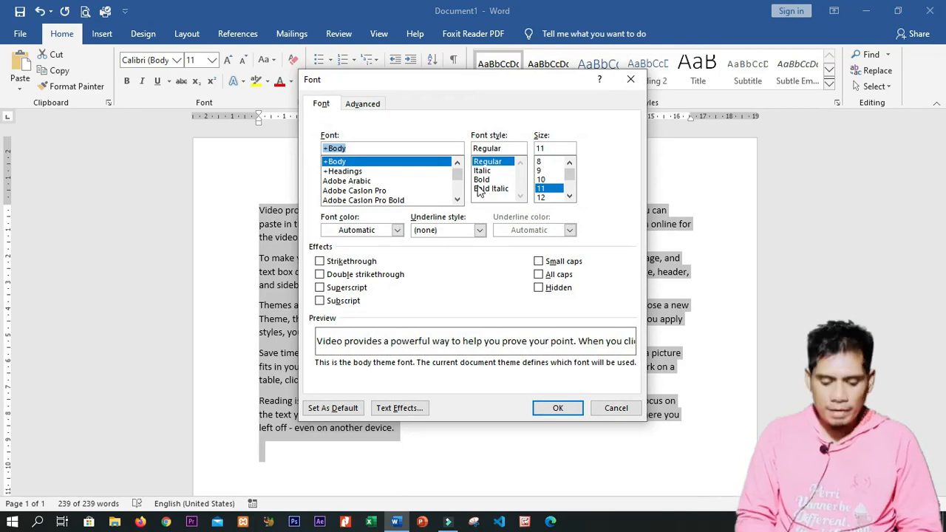
pyautogui.write('Ebrima')
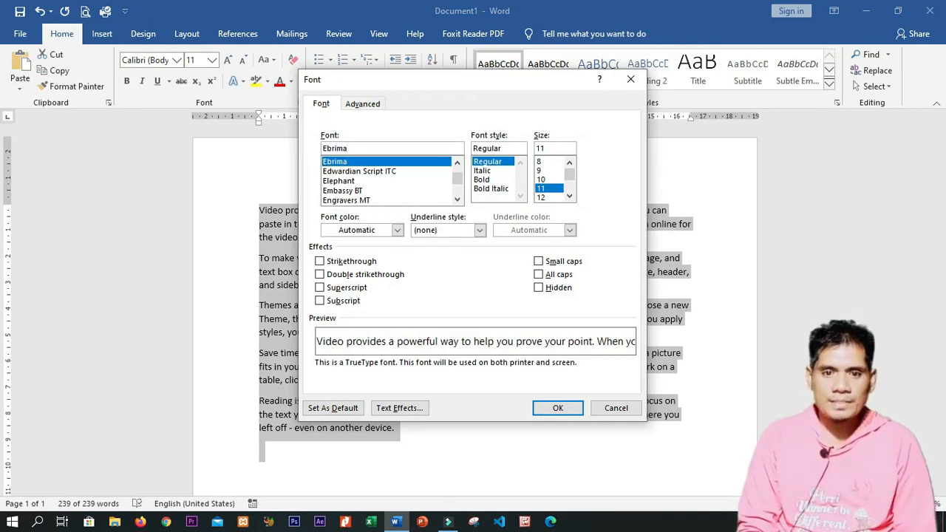
pyautogui.press('Return')
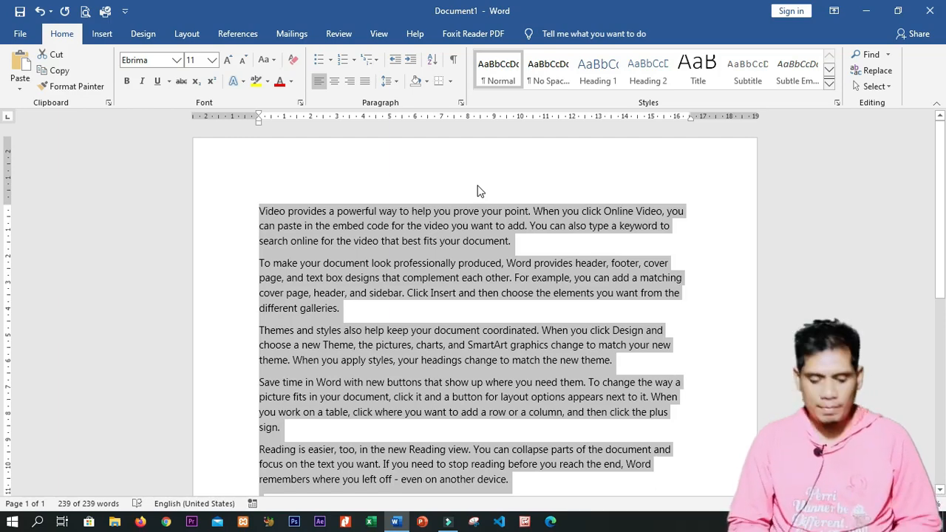
# Change the font of all the selected text to Times New Roman in the Font dialog
pyautogui.hotkey('ctrl', 'd')
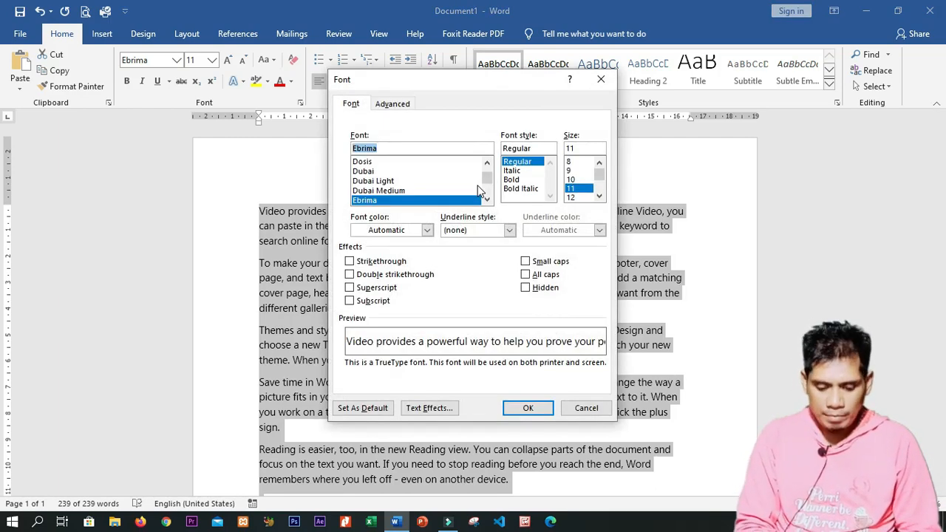
pyautogui.write('ti')
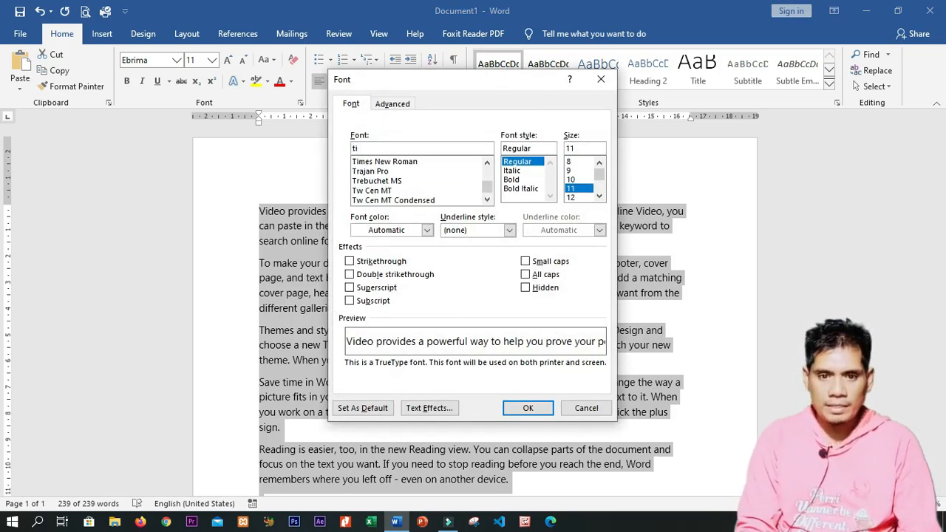
pyautogui.press('Down')
pyautogui.press('Return')
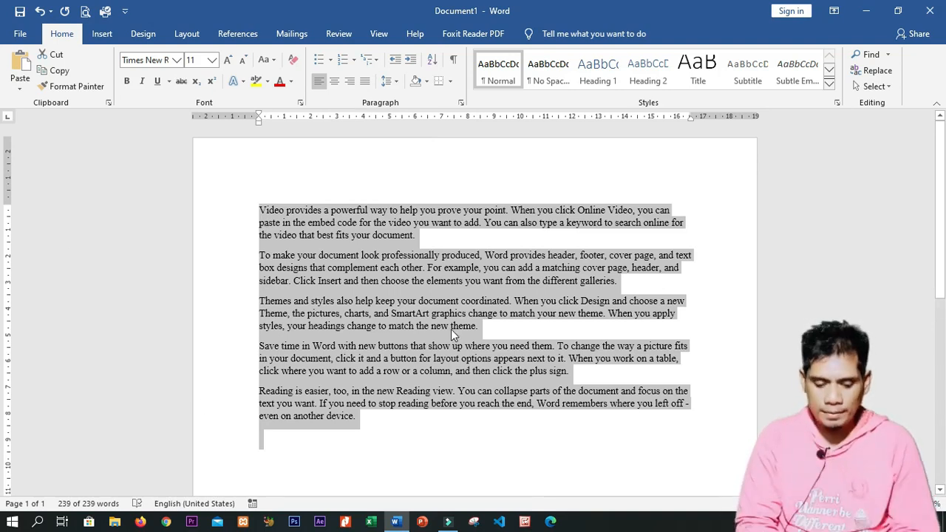
# Center all the paragraphs and insert two empty lines above the first one
pyautogui.hotkey('ctrl', 'e')
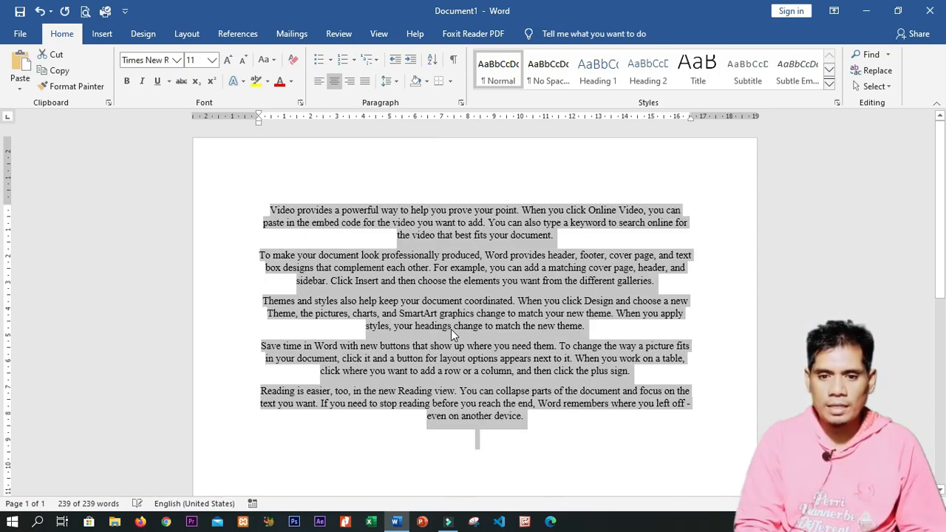
pyautogui.click(451, 329)
pyautogui.press('Return')
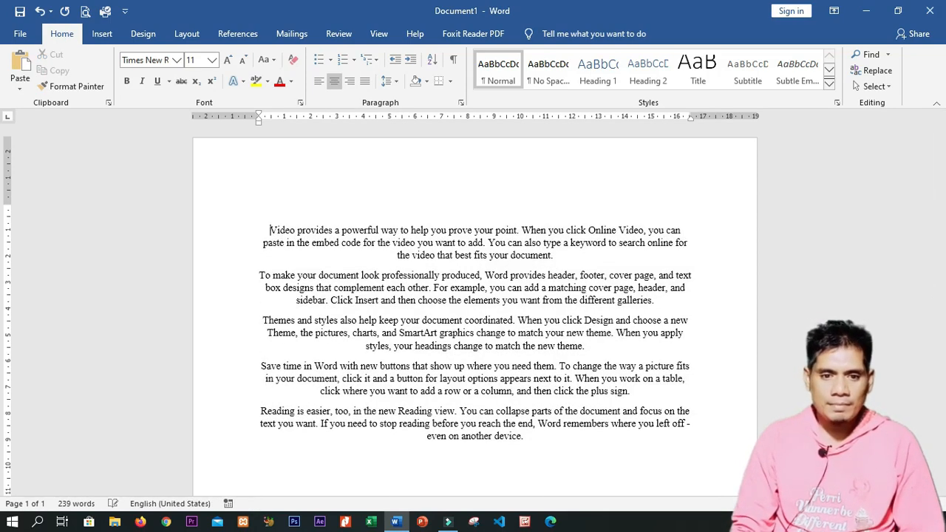
pyautogui.press('Up')
pyautogui.press('Return')
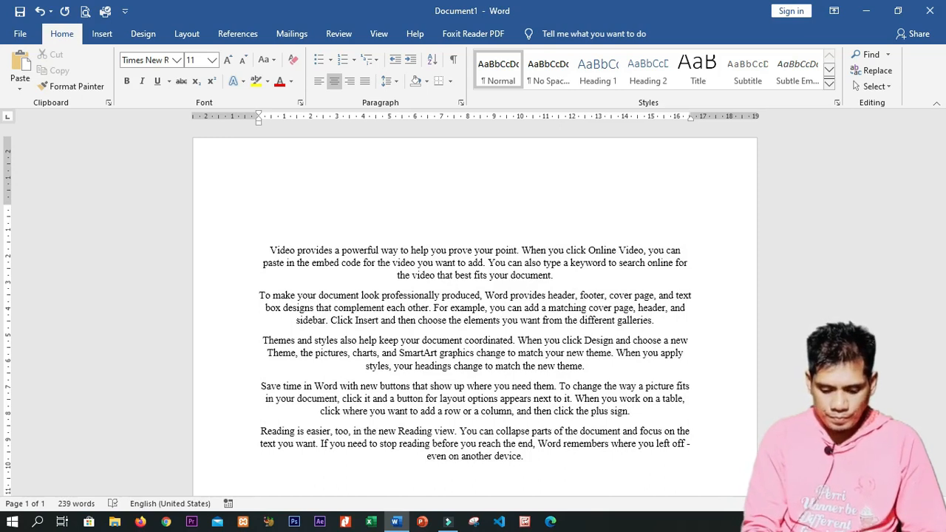
# Left-align the empty first line, enter the heading HALAMAN PENGESAHAN there and add an empty line below it
pyautogui.hotkey('ctrl', 'l')
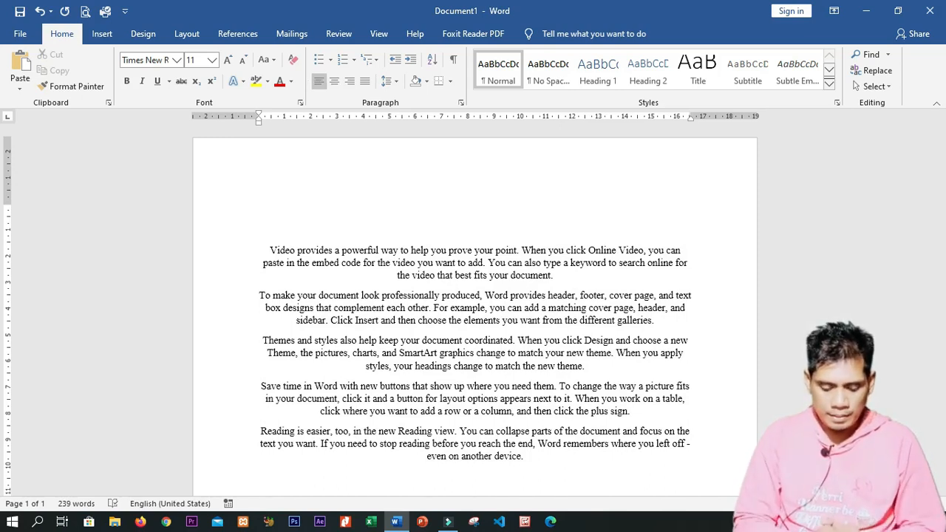
pyautogui.write('halaman')
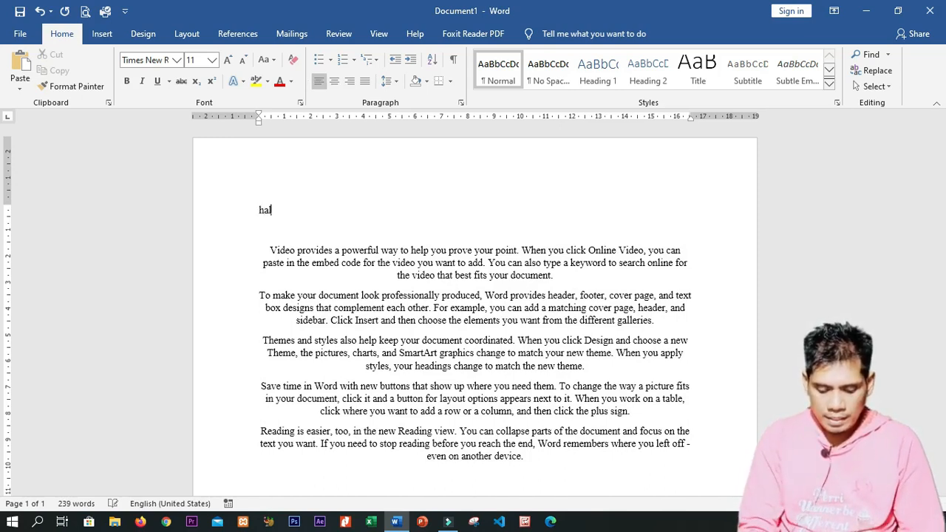
pyautogui.hotkey('ctrl', 'BackSpace')
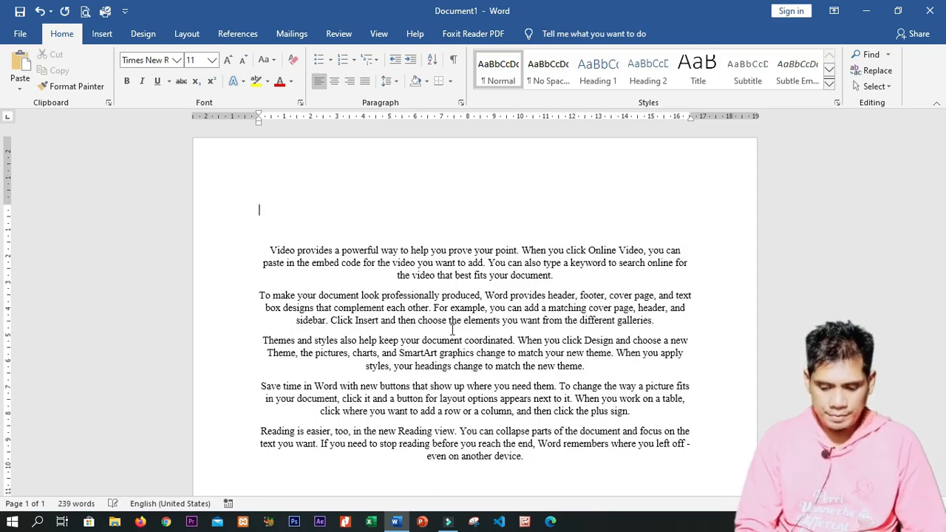
pyautogui.write('HALAMAN PENGSE')
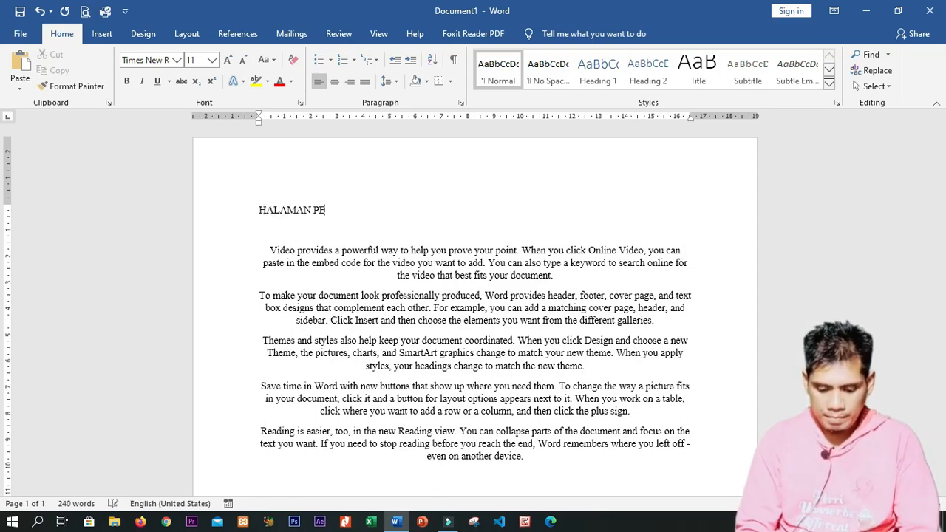
pyautogui.press('BackSpace')
pyautogui.press('BackSpace')
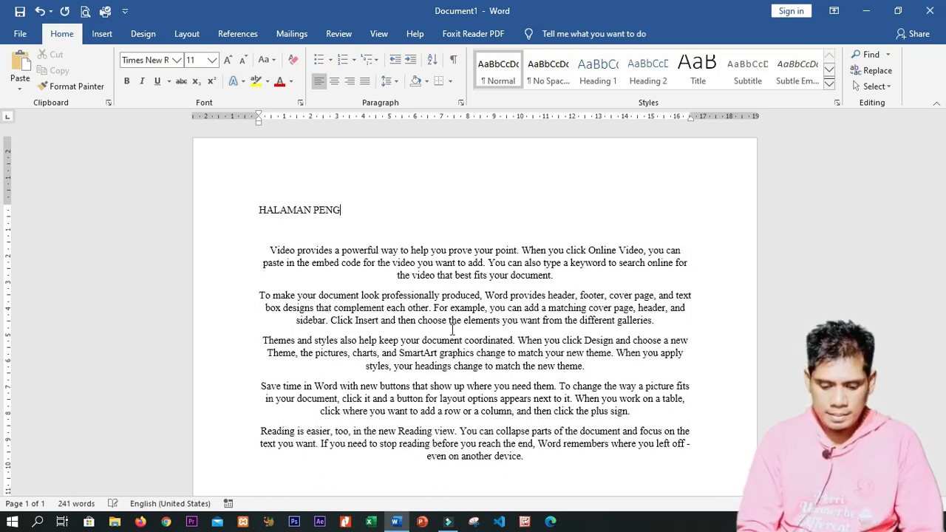
pyautogui.write('ESAHAN')
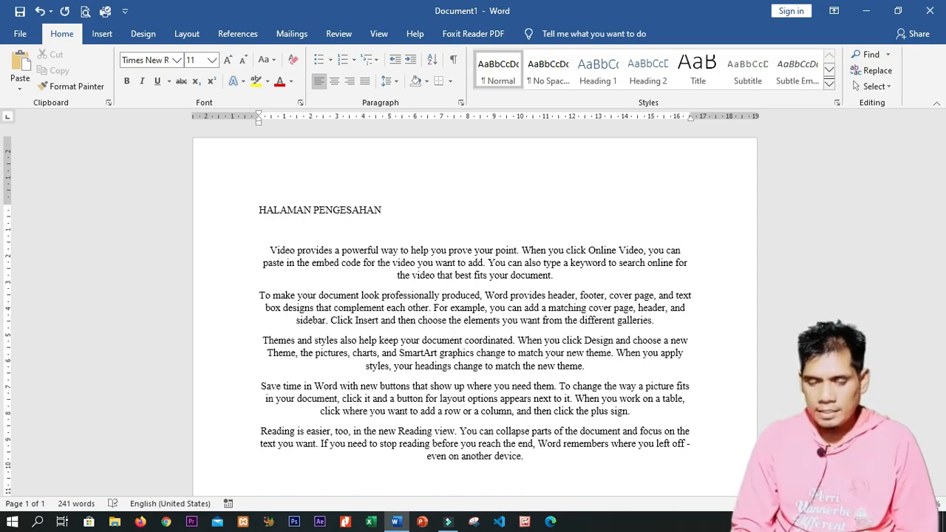
pyautogui.press('Return')
pyautogui.press('Up')
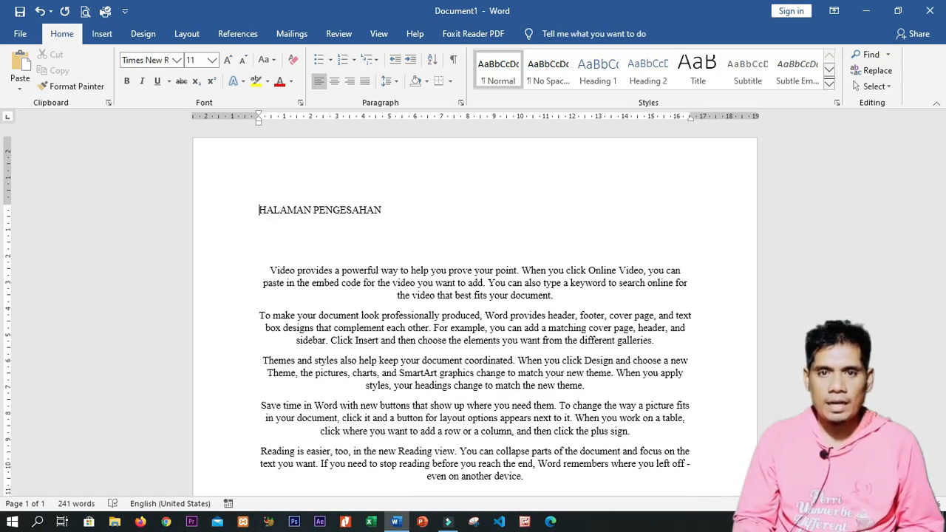
# Center the HALAMAN PENGESAHAN heading and make it bold
pyautogui.hotkey('ctrl', 'e')
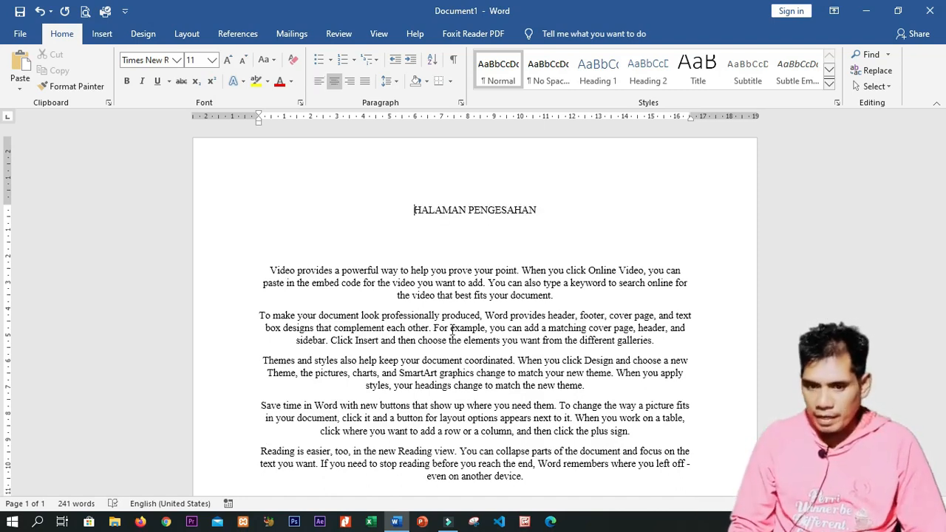
pyautogui.hotkey('shift', 'Down')
pyautogui.hotkey('shift', 'Down')
pyautogui.hotkey('ctrl', 'b')
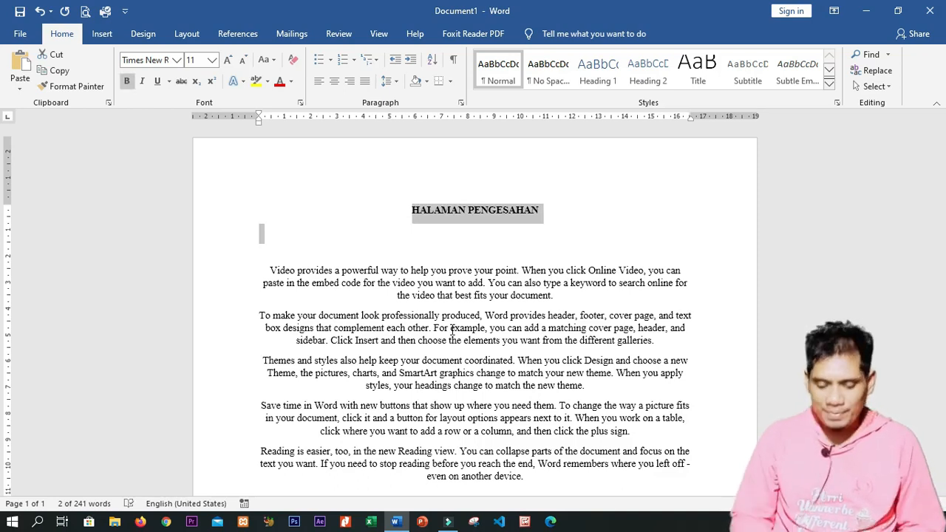
# Delete the heading and the empty lines below it, leaving one new empty line above the first paragraph
pyautogui.press('Delete')
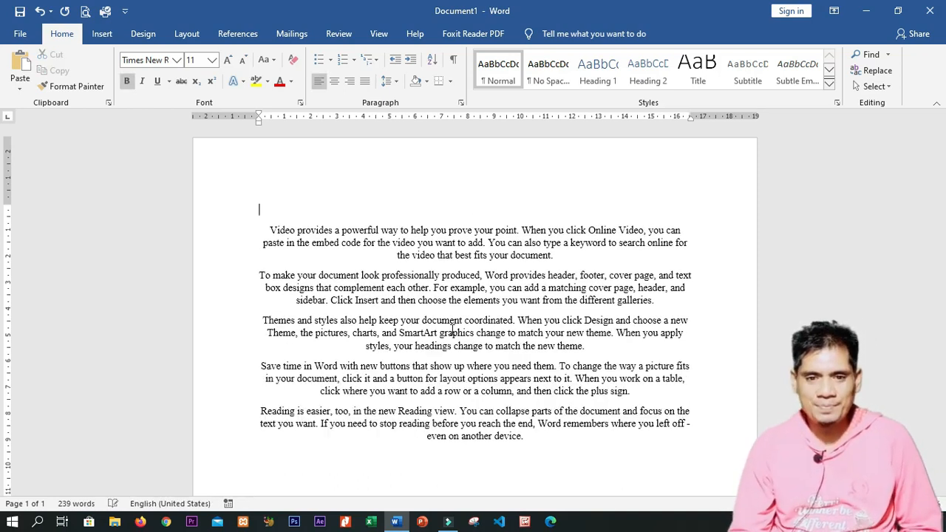
pyautogui.press('Delete')
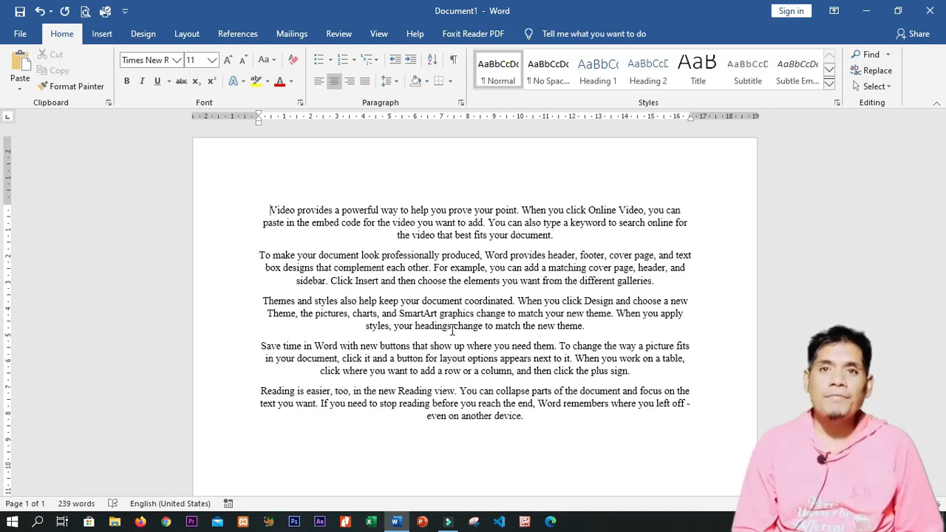
pyautogui.press('Return')
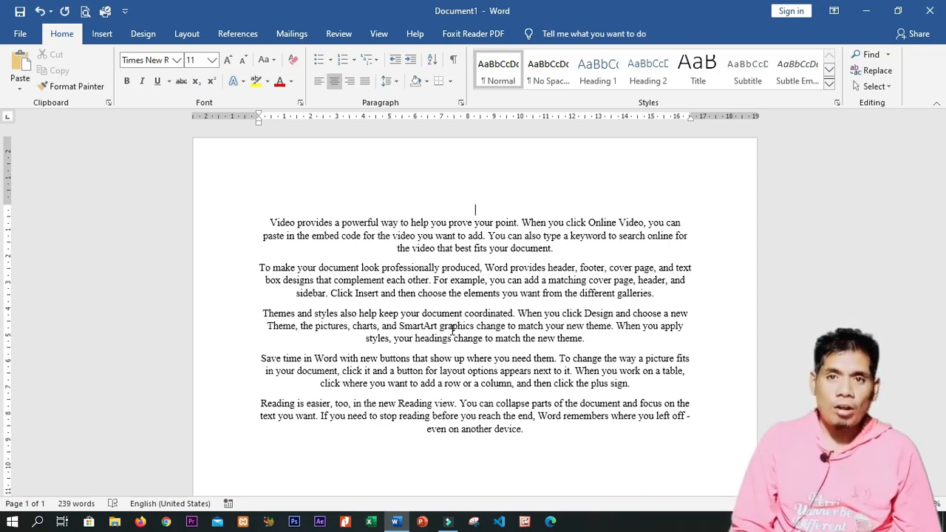
# Search the document for "you" in the Navigation pane, and close the pane
pyautogui.hotkey('ctrl', 'f')
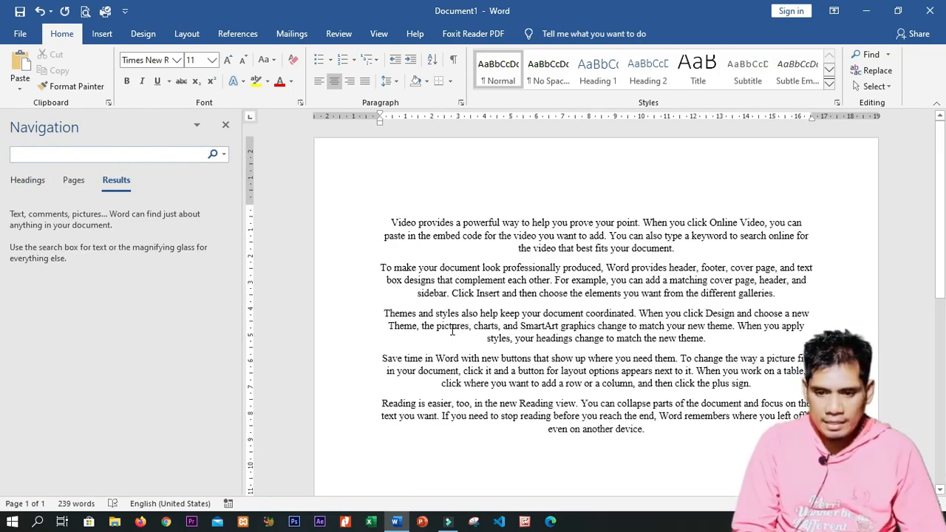
pyautogui.write('you')
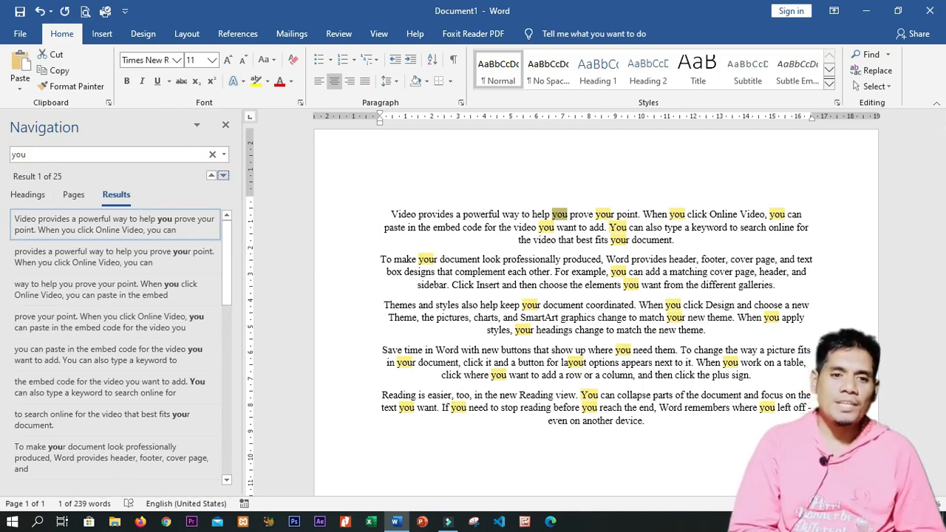
pyautogui.click(225, 125)
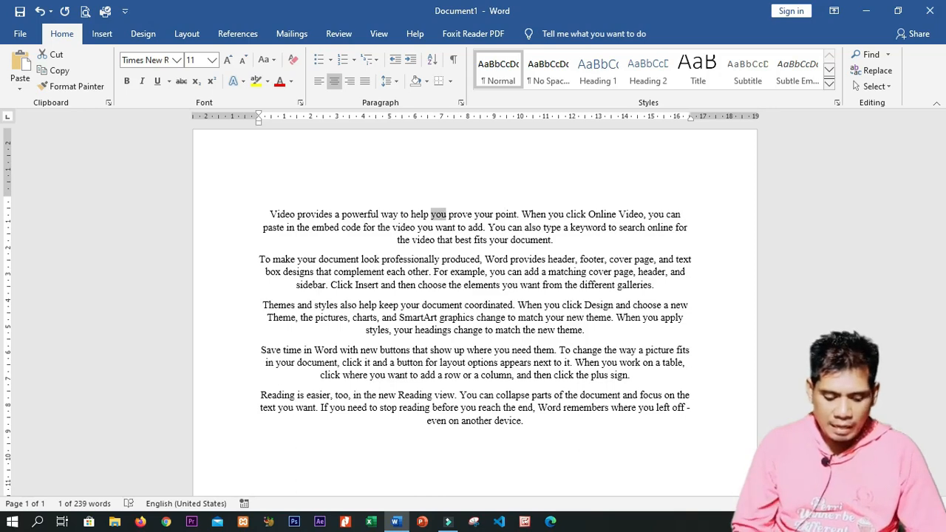
# Insert five page breaks after the last paragraph and return to the start of the document
pyautogui.hotkey('ctrl', 'a')
pyautogui.press('Right')
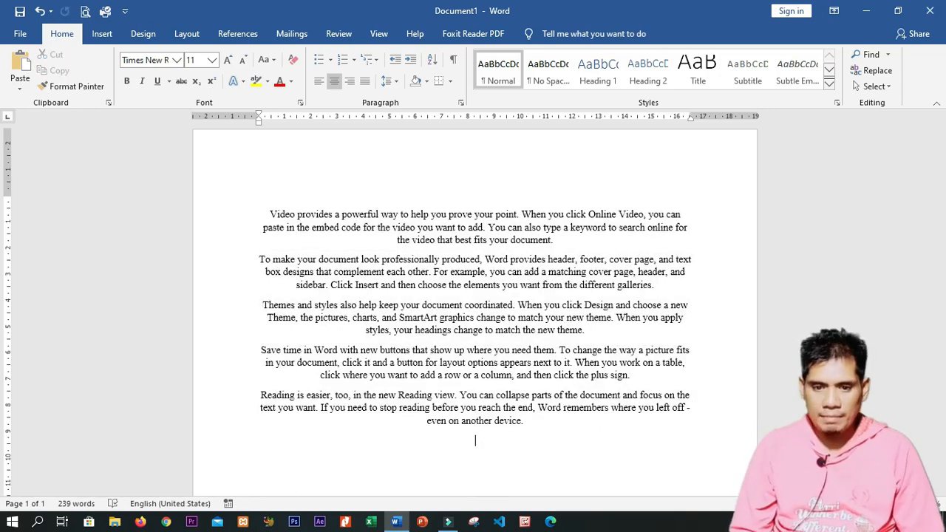
pyautogui.hotkey('ctrl', 'Return')
pyautogui.hotkey('ctrl', 'Return')
pyautogui.hotkey('ctrl', 'Return')
pyautogui.hotkey('ctrl', 'Return')
pyautogui.hotkey('ctrl', 'Return')
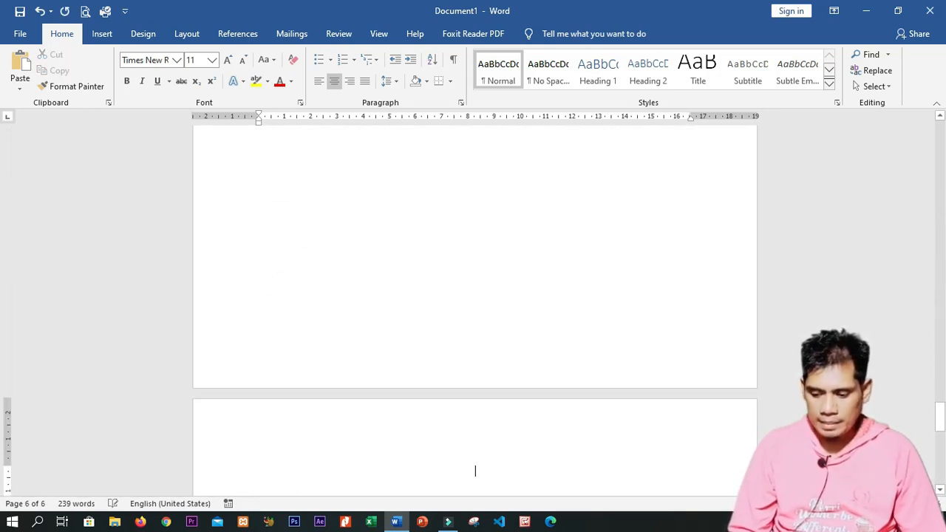
pyautogui.hotkey('ctrl', 'Home')
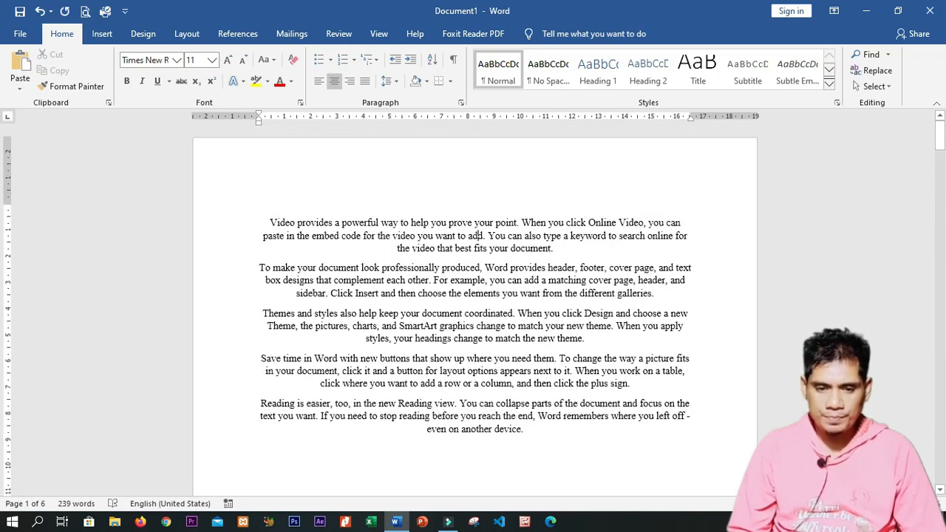
# Undo the last page break and generate sample paragraphs on page 5 with =rand()
pyautogui.hotkey('ctrl', 'a')
pyautogui.press('Right')
pyautogui.press('Up')
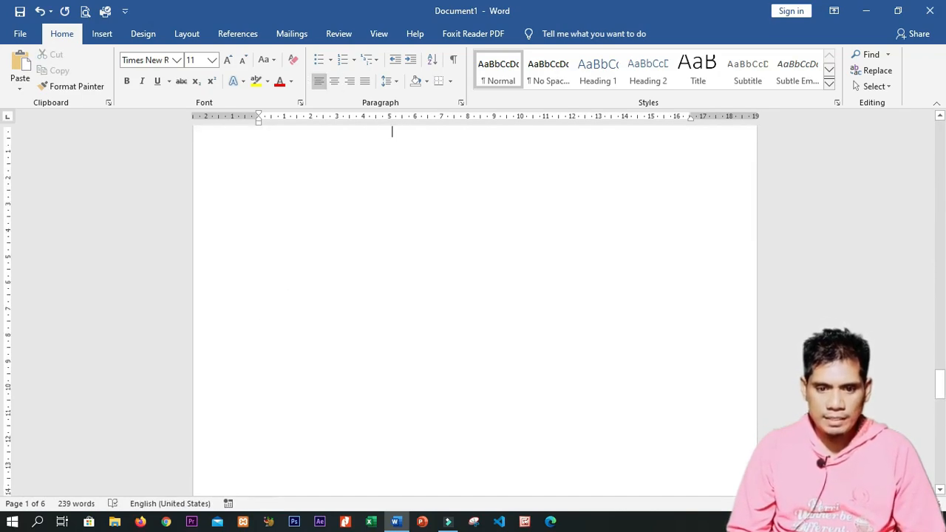
pyautogui.hotkey('ctrl', 'a')
pyautogui.hotkey('ctrl', 'z')
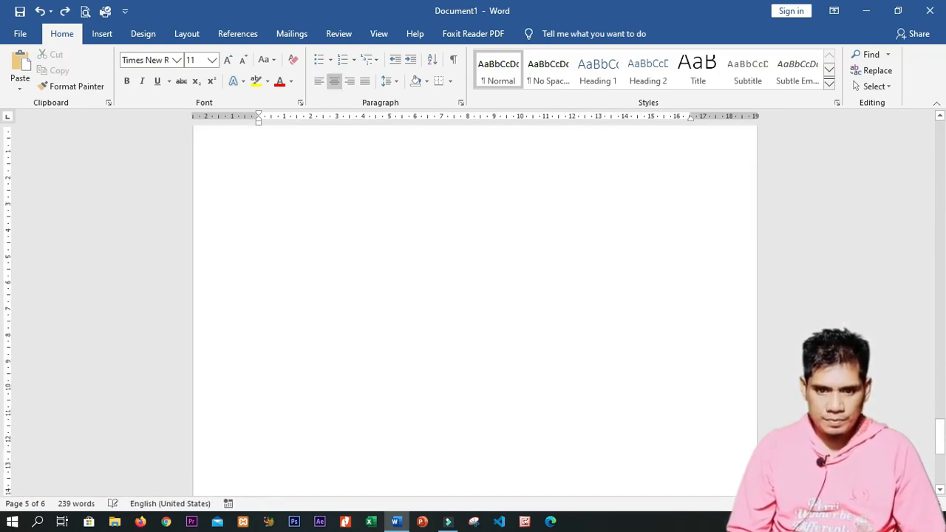
pyautogui.write('=rand')
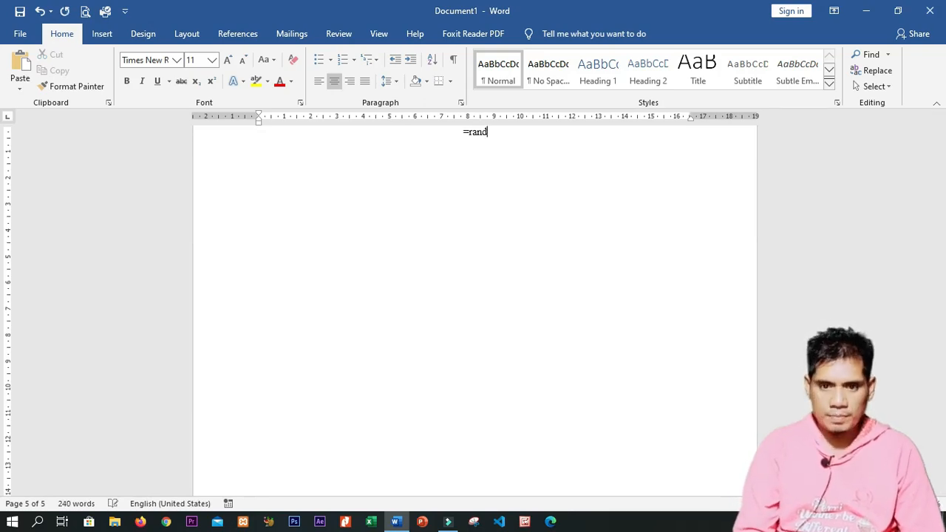
pyautogui.write('()')
pyautogui.press('Return')
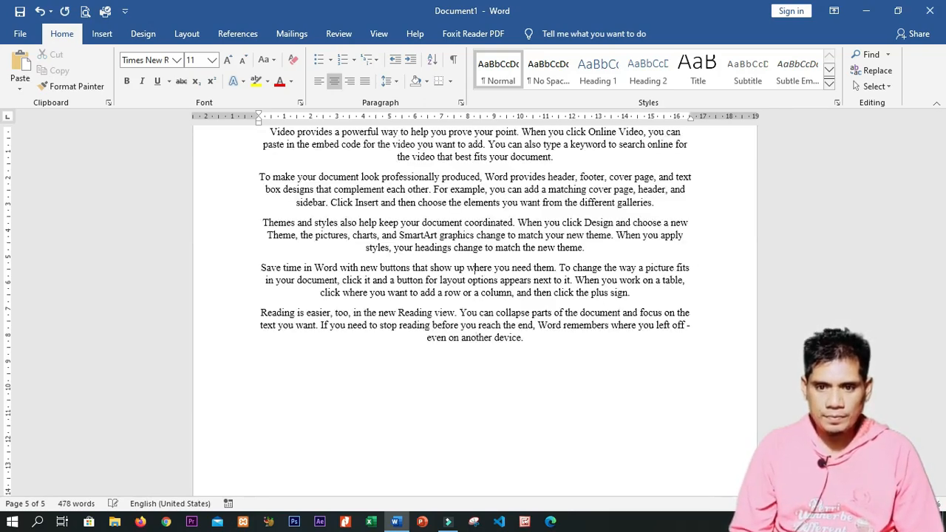
# Delete the second set of sample paragraphs and the surplus blank pages, leaving a two-page document
pyautogui.scroll(-10, 473, 295)
pyautogui.press('Up')
pyautogui.press('Up')
pyautogui.press('Up')
pyautogui.press('Up')
pyautogui.press('Up')
pyautogui.press('Up')
pyautogui.press('Up')
pyautogui.scroll(4, 477, 277)
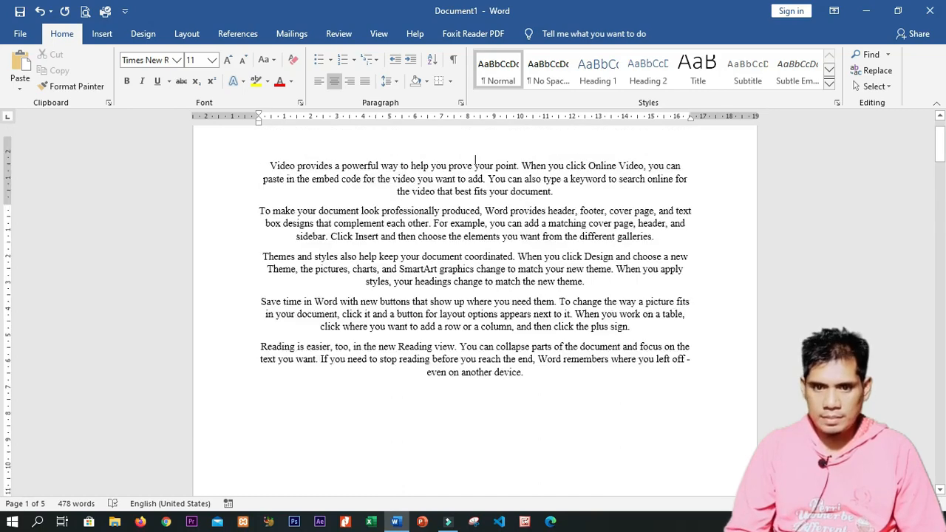
pyautogui.press('Down')
pyautogui.press('Down')
pyautogui.press('Down')
pyautogui.press('Down')
pyautogui.press('Down')
pyautogui.press('Down')
pyautogui.press('Down')
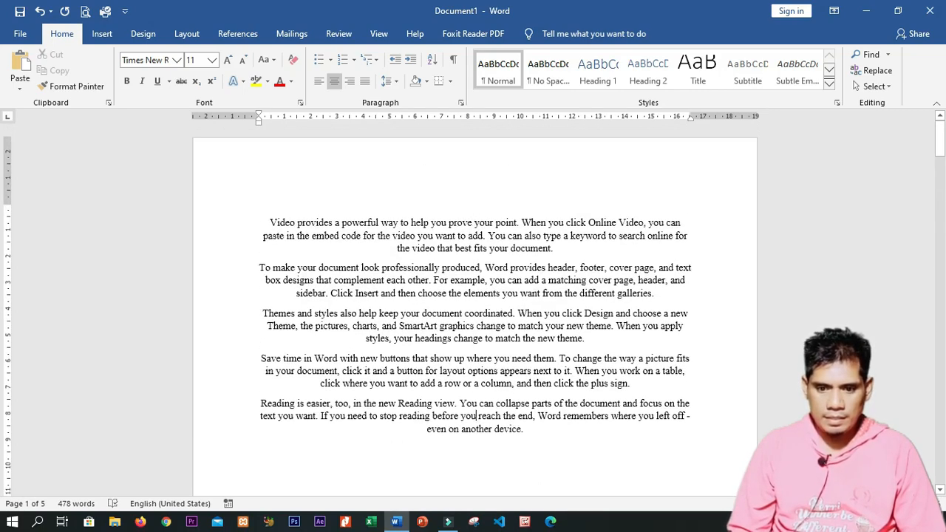
pyautogui.press('Up')
pyautogui.hotkey('ctrl', 'shift', 'End')
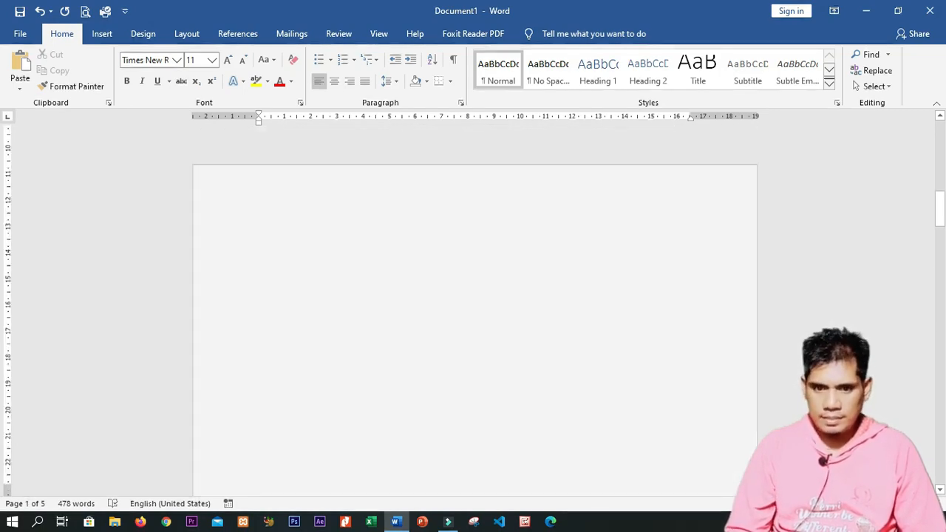
pyautogui.press('Delete')
# Copy all five sample paragraphs from the first page and paste them repeatedly at the end of the document
pyautogui.press('Up')
pyautogui.press('Up')
pyautogui.press('Up')
pyautogui.press('Up')
pyautogui.press('Up')
pyautogui.press('Up')
pyautogui.press('Up')
pyautogui.press('Up')
pyautogui.press('Up')
pyautogui.press('Up')
pyautogui.press('Up')
pyautogui.press('Up')
pyautogui.press('Up')
pyautogui.press('Up')
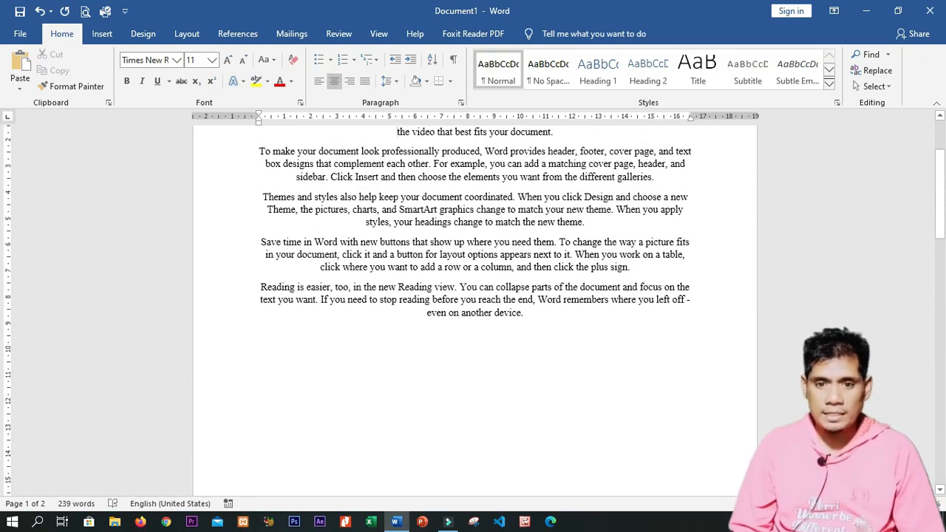
pyautogui.press('Up')
pyautogui.press('Up')
pyautogui.press('Up')
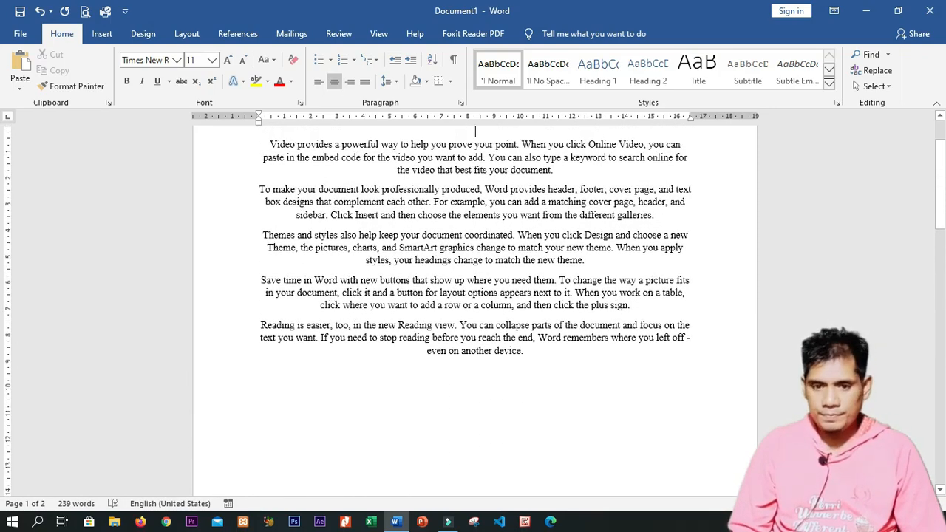
pyautogui.press('Home')
pyautogui.hotkey('ctrl', 'shift', 'Down')
pyautogui.hotkey('ctrl', 'shift', 'Down')
pyautogui.hotkey('ctrl', 'shift', 'Down')
pyautogui.hotkey('ctrl', 'shift', 'Down')
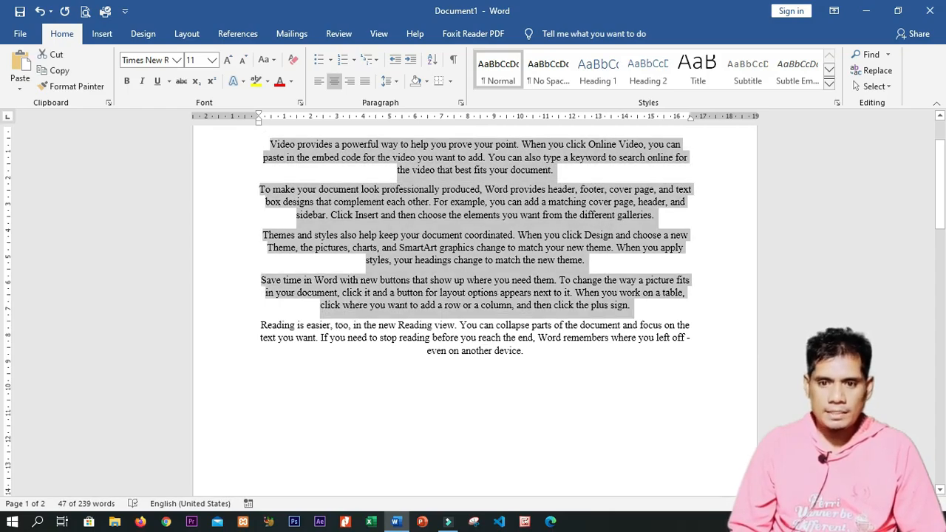
pyautogui.hotkey('ctrl', 'shift', 'Down')
pyautogui.hotkey('ctrl', 'c')
pyautogui.hotkey('ctrl', 'End')
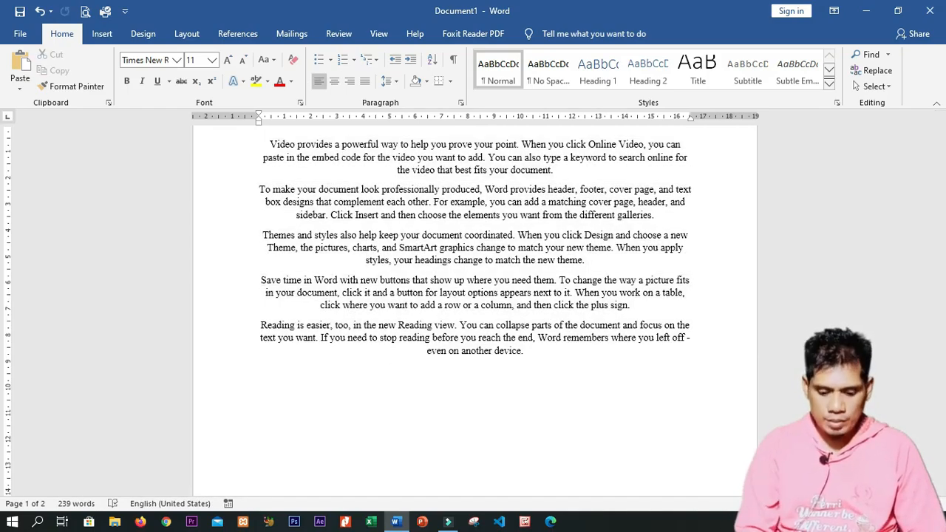
pyautogui.hotkey('ctrl', 'v')
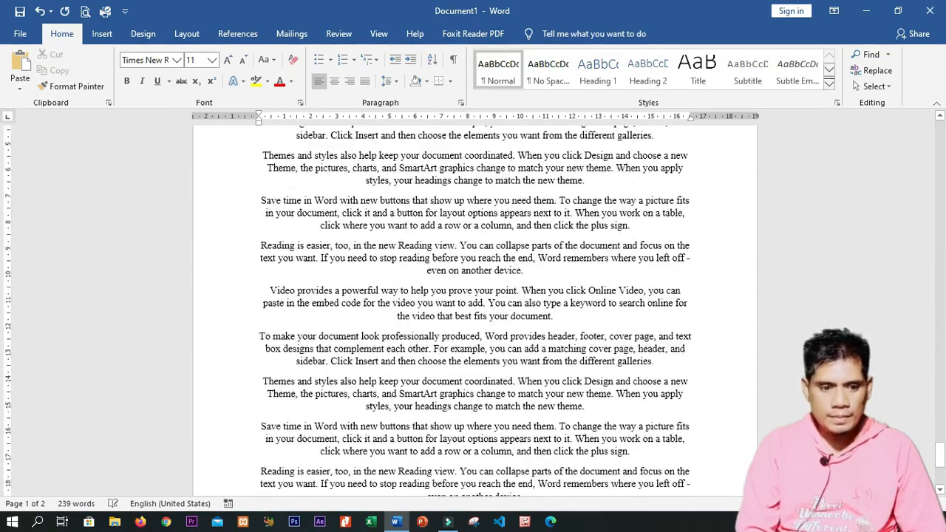
# Review the pasted paragraphs down to the end of the document and open the Navigation pane
pyautogui.click(541, 316)
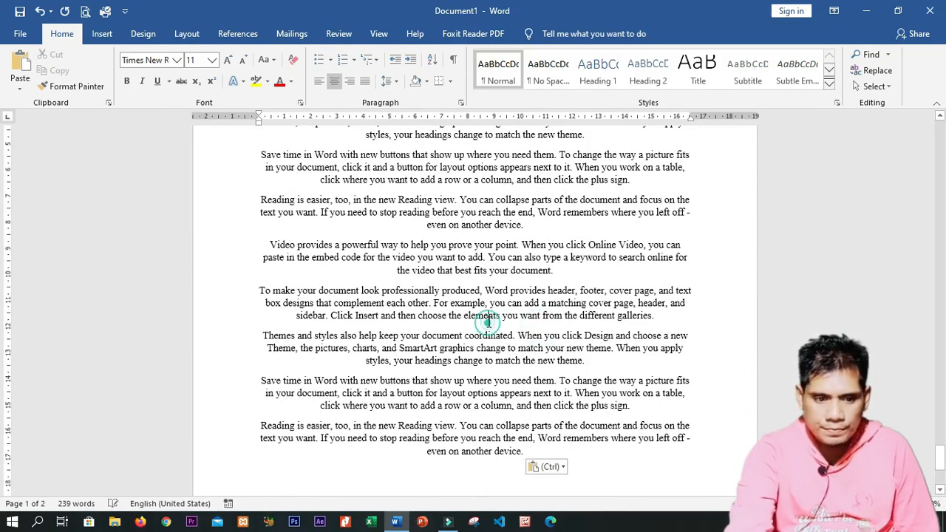
pyautogui.scroll(2, 484, 310)
pyautogui.moveTo(941, 402); pyautogui.dragTo(941, 436)
pyautogui.click(378, 352)
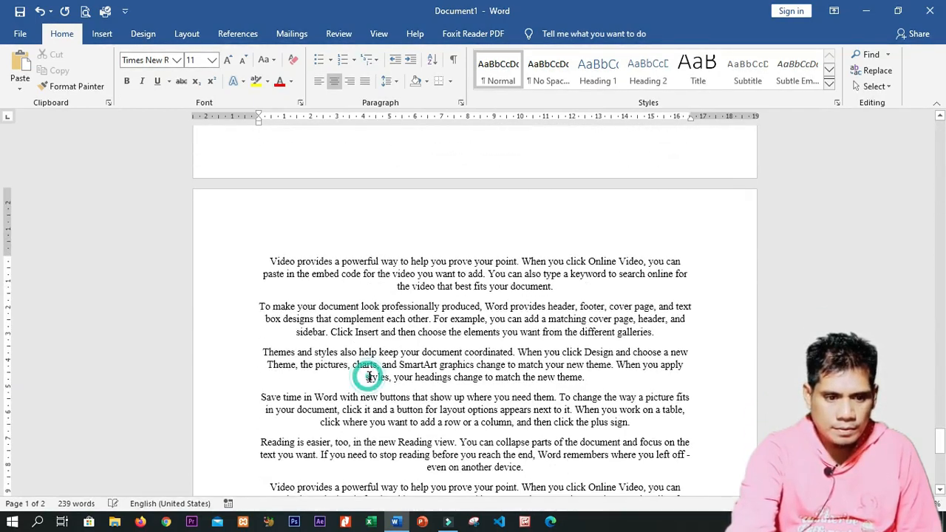
pyautogui.scroll(-5, 396, 337)
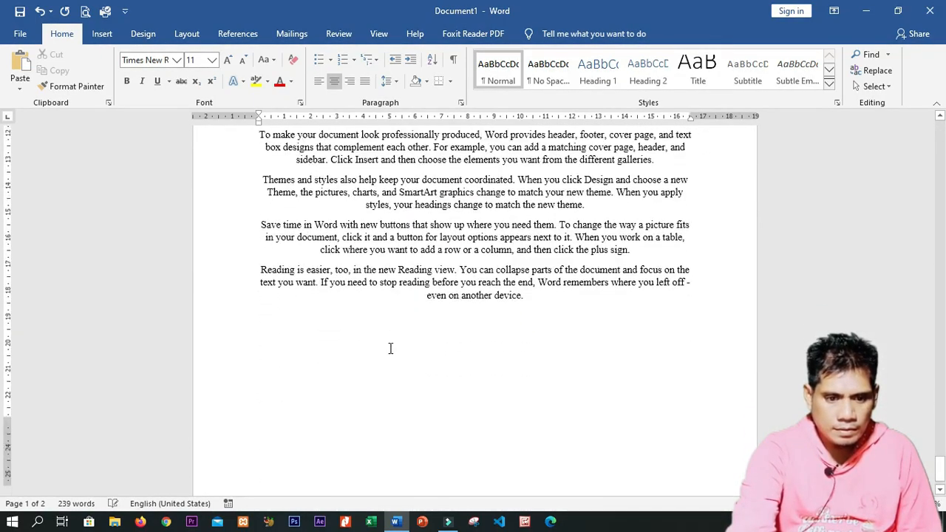
pyautogui.click(388, 359)
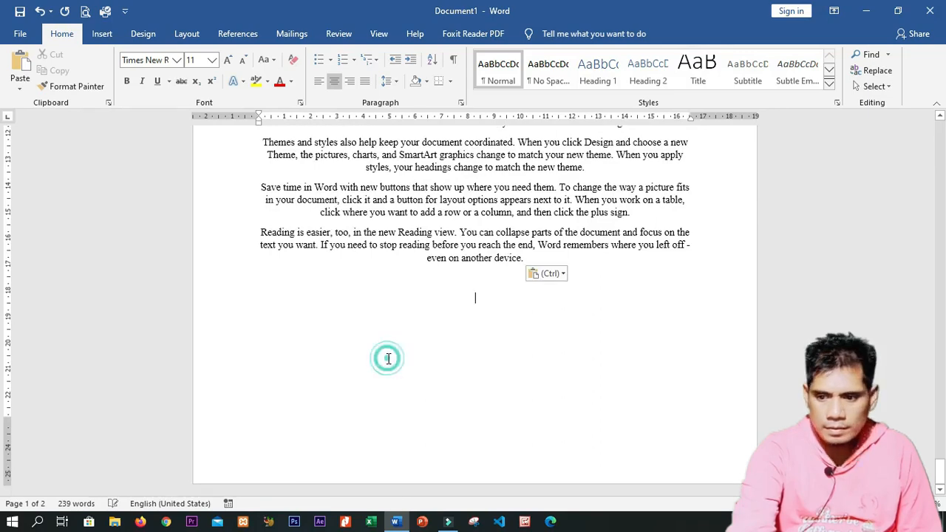
pyautogui.click(27, 503)
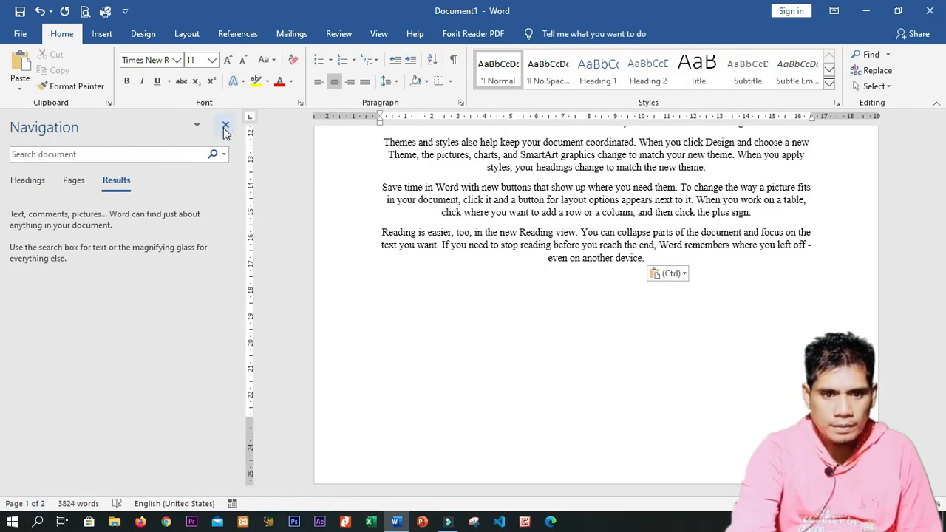
# Close the Navigation pane, insert a page break at the end of the document and paste the sample paragraphs on the new page
pyautogui.click(225, 125)
pyautogui.hotkey('ctrl', 'l')
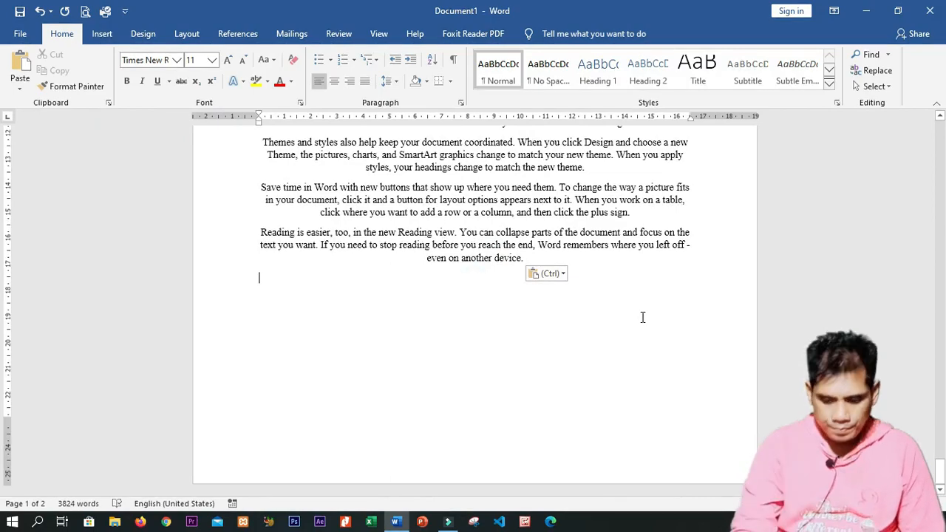
pyautogui.hotkey('ctrl', 'Return')
pyautogui.hotkey('ctrl', 'v')
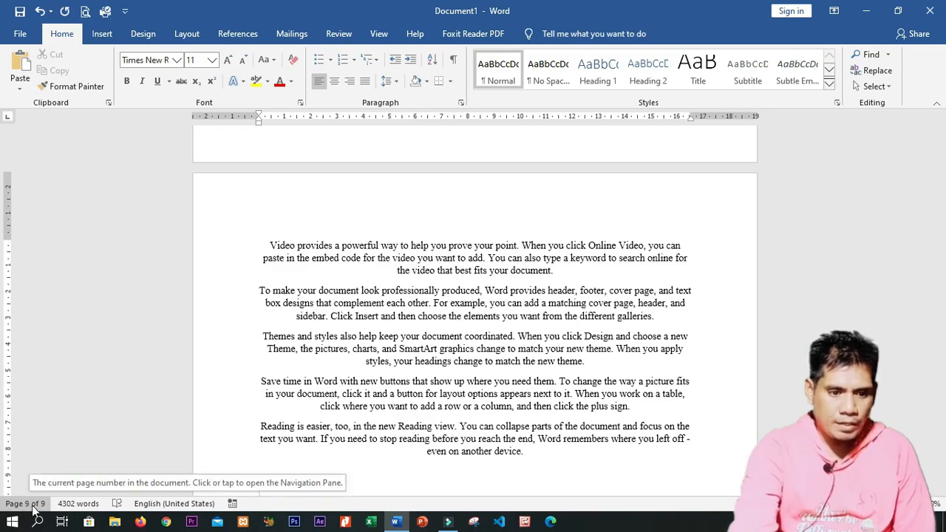
pyautogui.click(342, 406)
pyautogui.scroll(-3, 388, 396)
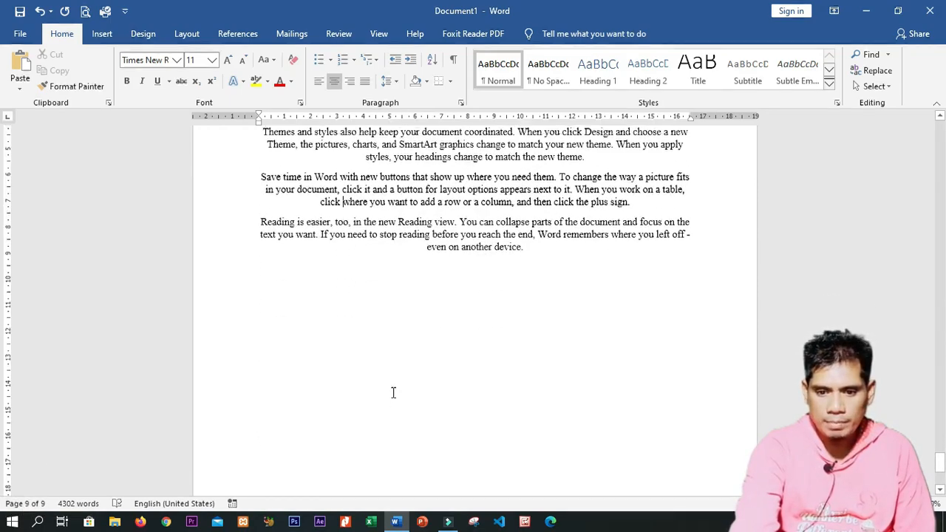
pyautogui.scroll(3, 369, 393)
# Return to the start of the document and use Go To to jump to page 6
pyautogui.hotkey('ctrl', 'Home')
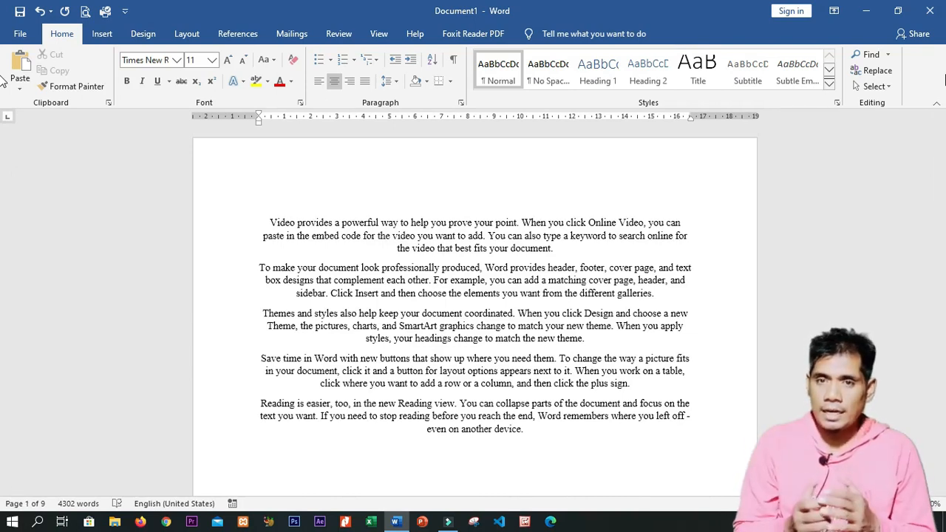
pyautogui.hotkey('ctrl', 'g')
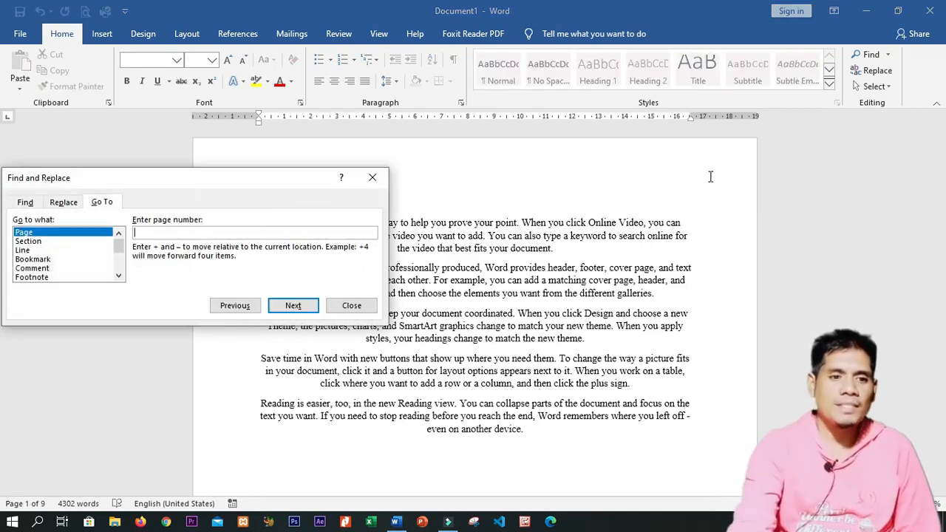
pyautogui.moveTo(265, 181); pyautogui.dragTo(381, 171)
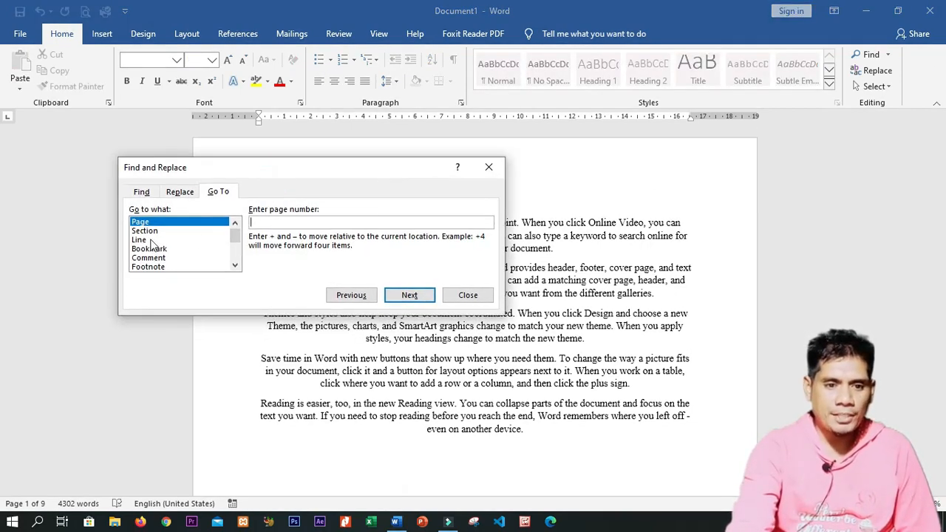
pyautogui.moveTo(218, 171); pyautogui.dragTo(276, 162)
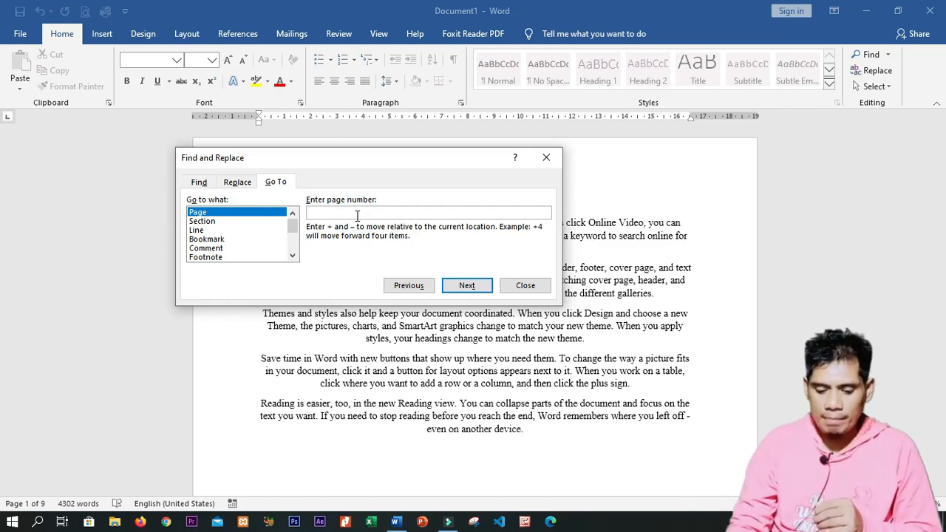
pyautogui.write('6')
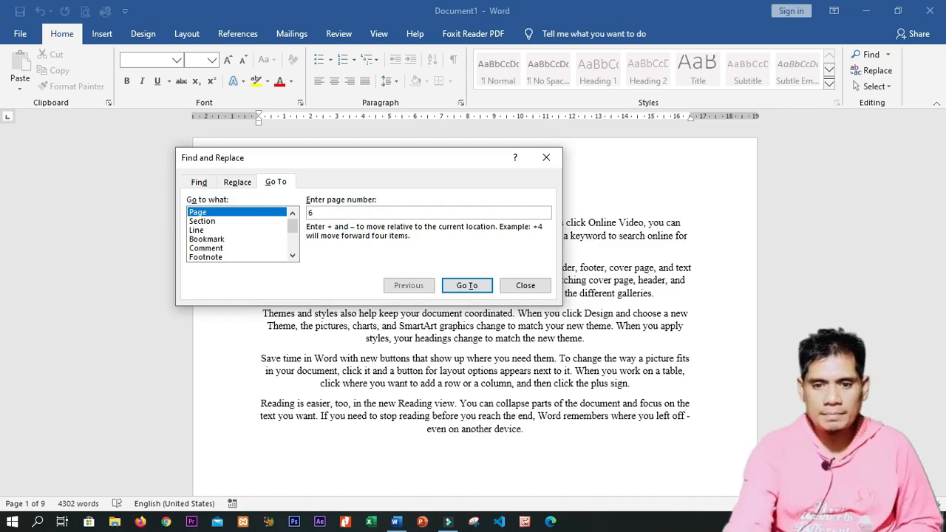
pyautogui.click(465, 287)
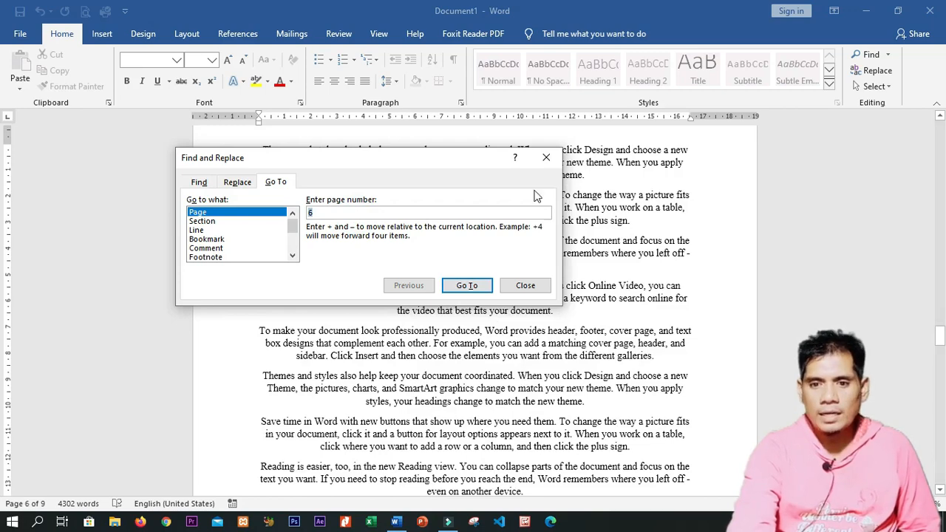
pyautogui.click(547, 157)
pyautogui.click(533, 262)
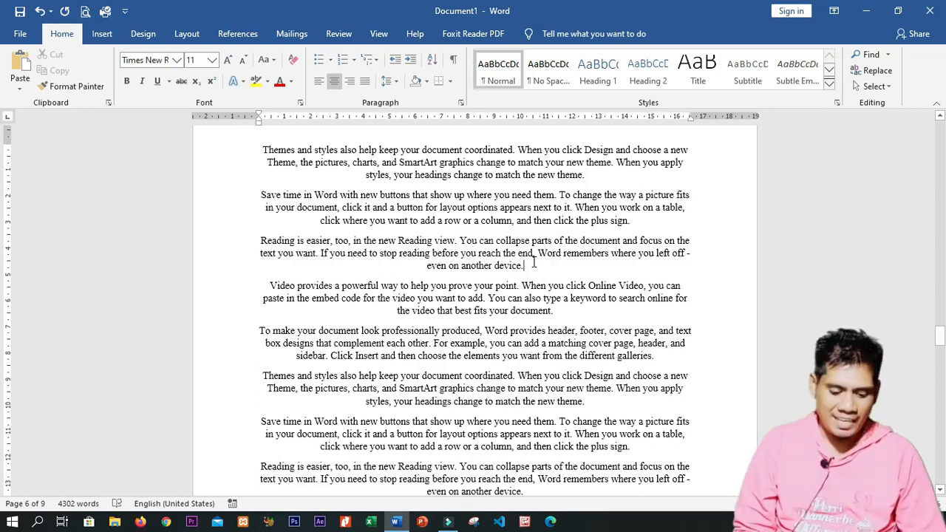
# Delete the entire document content and generate fresh sample paragraphs with =rand()
pyautogui.hotkey('ctrl', 'a')
pyautogui.press('Delete')
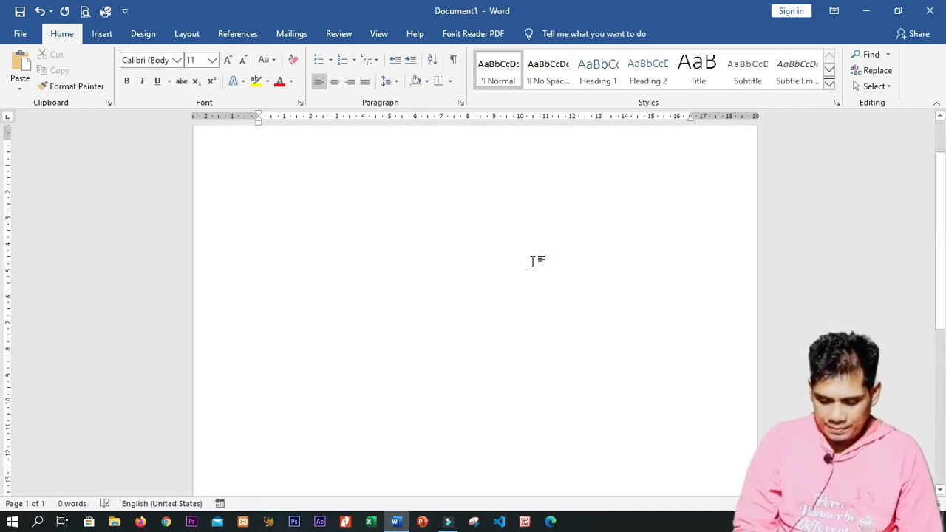
pyautogui.write('=rand()')
pyautogui.press('Return')
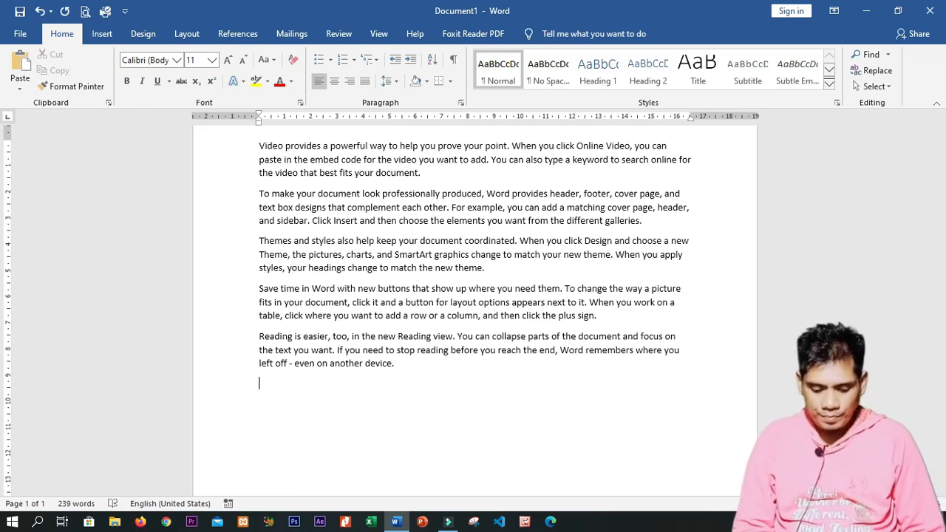
pyautogui.hotkey('ctrl', 'h')
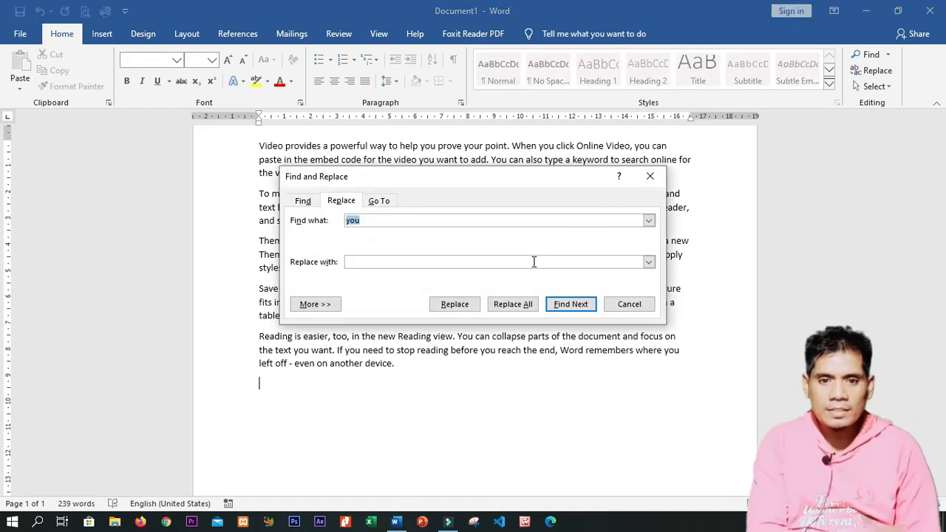
pyautogui.press('Escape')
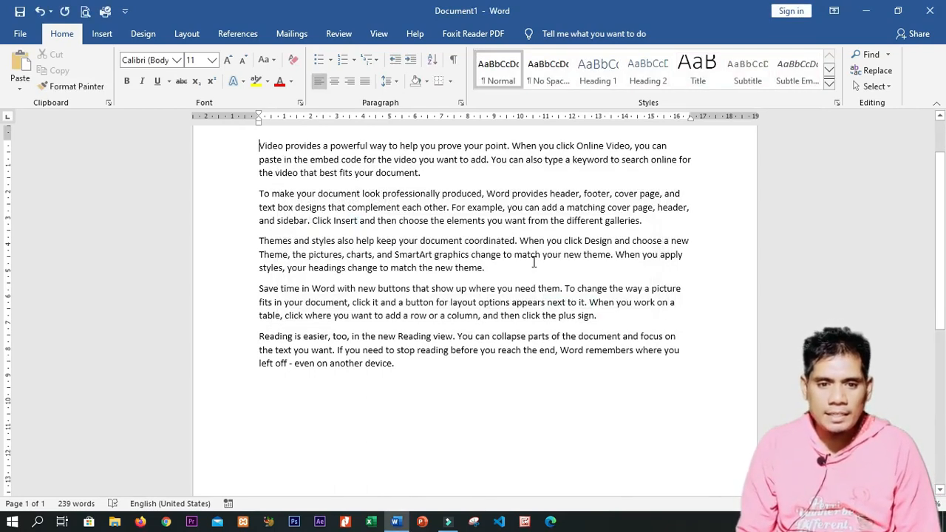
pyautogui.press('Down')
pyautogui.press('Down')
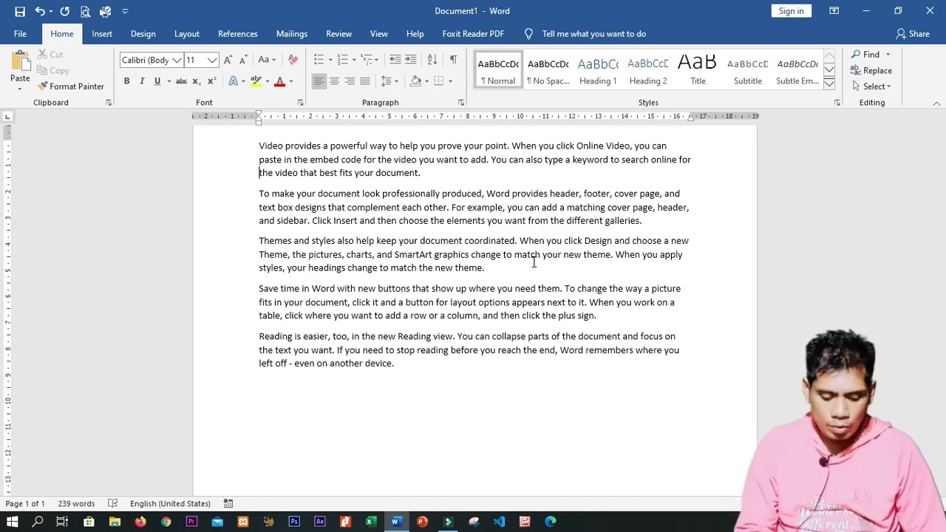
# Find "you" and replace its occurrence in the last line of the first paragraph with "kamu"
pyautogui.hotkey('ctrl', 'h')
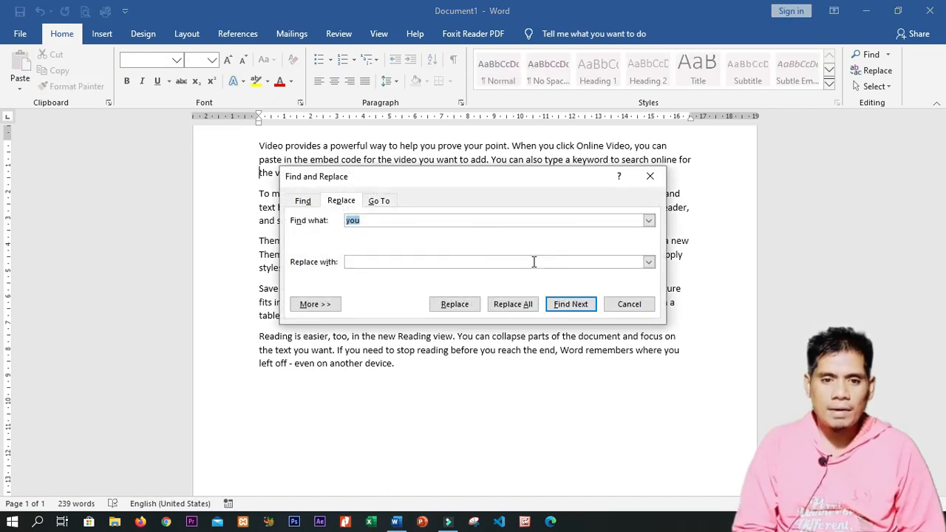
pyautogui.press('Right')
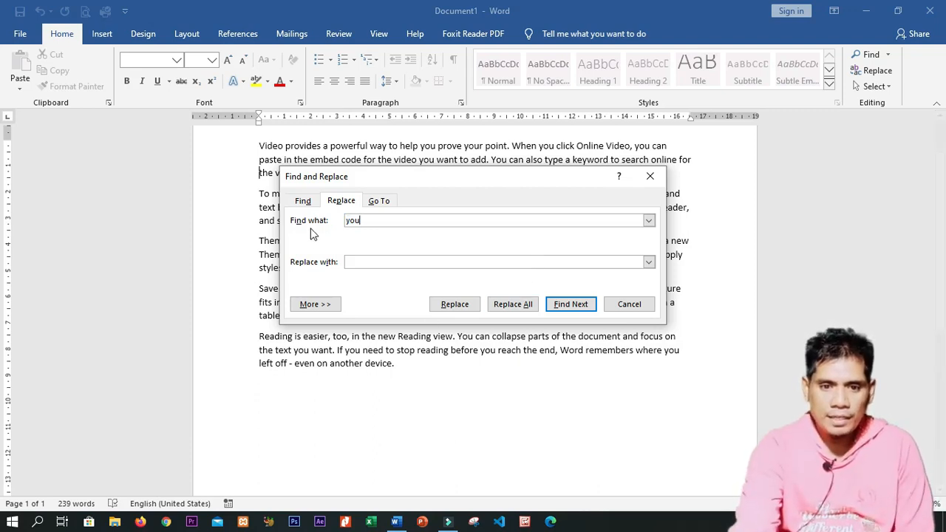
pyautogui.click(368, 220)
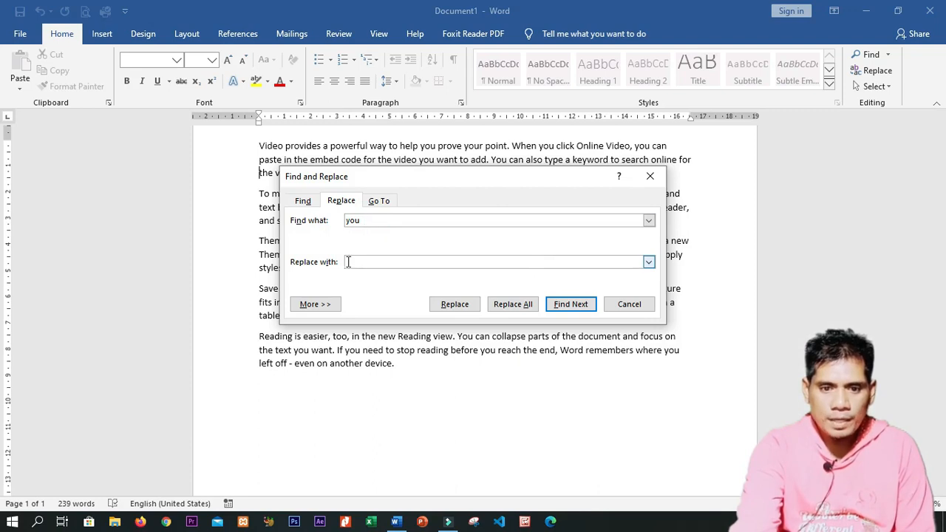
pyautogui.click(358, 261)
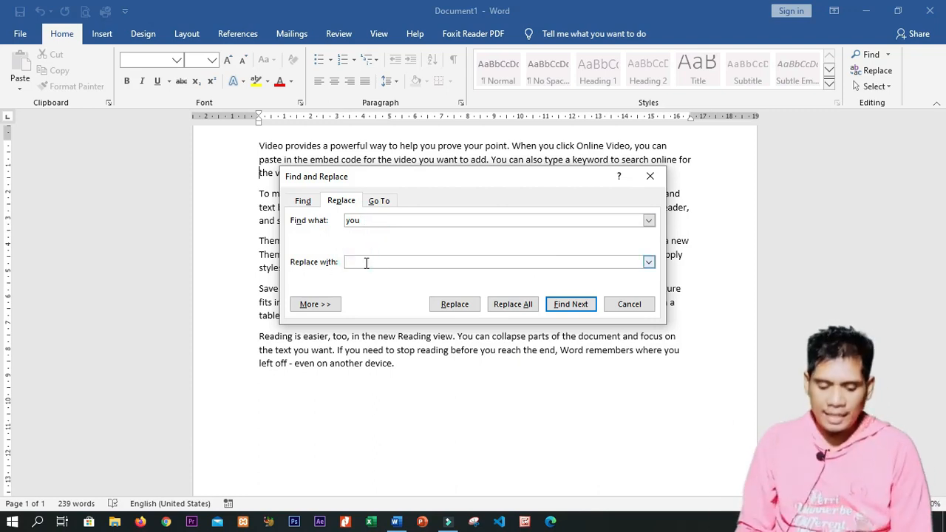
pyautogui.write('kamu')
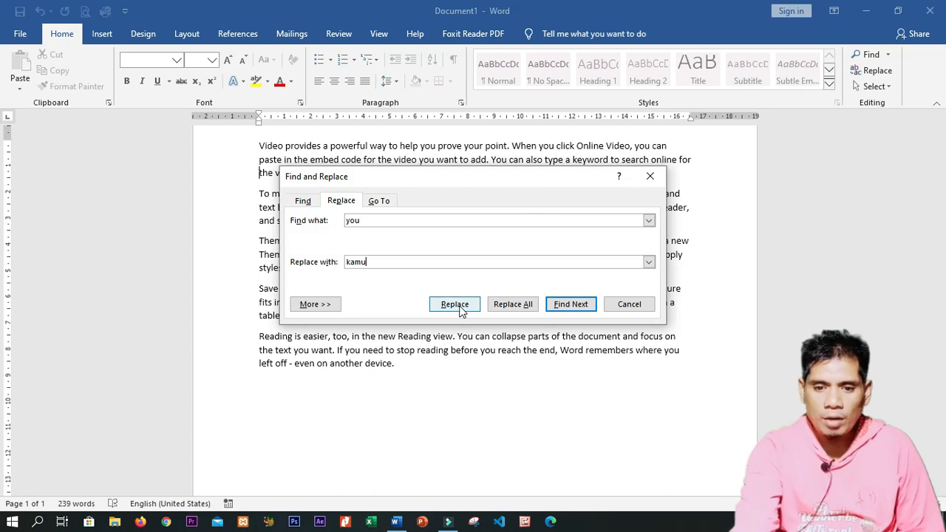
pyautogui.moveTo(468, 182); pyautogui.dragTo(451, 248)
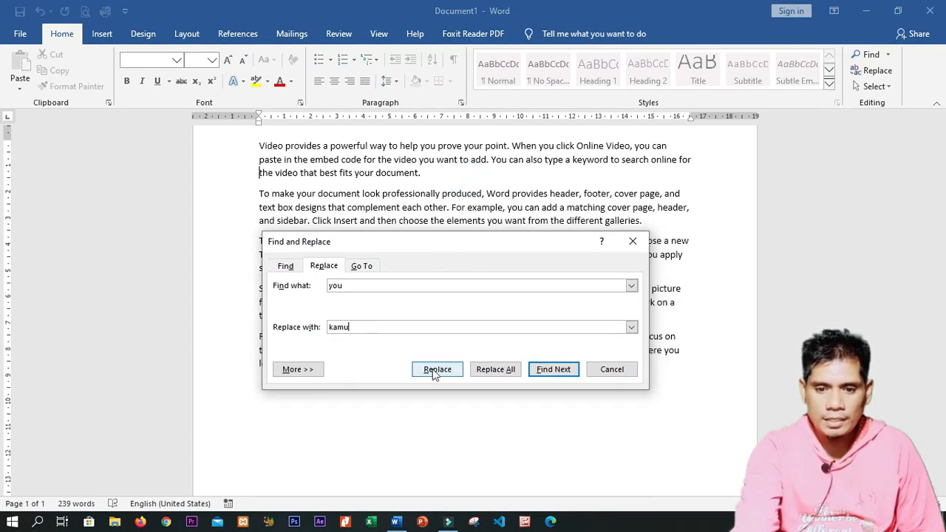
pyautogui.click(432, 369)
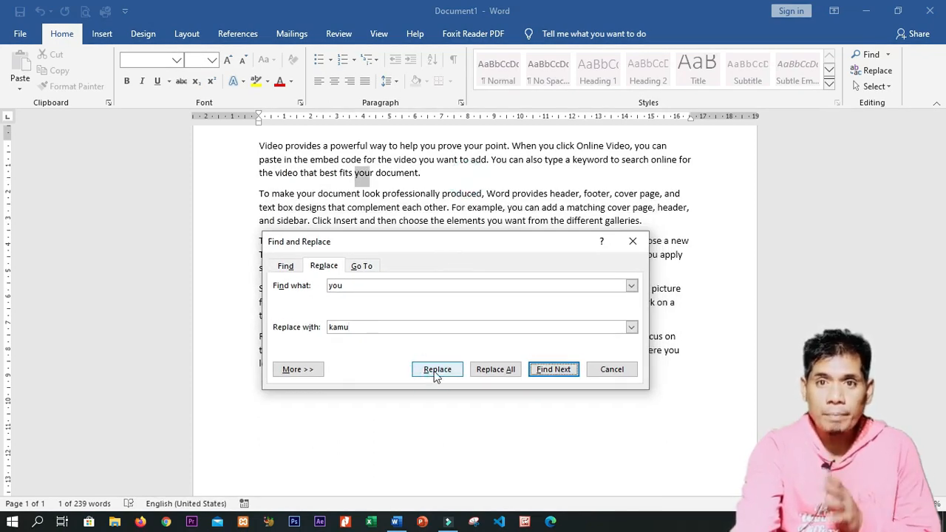
pyautogui.click(437, 370)
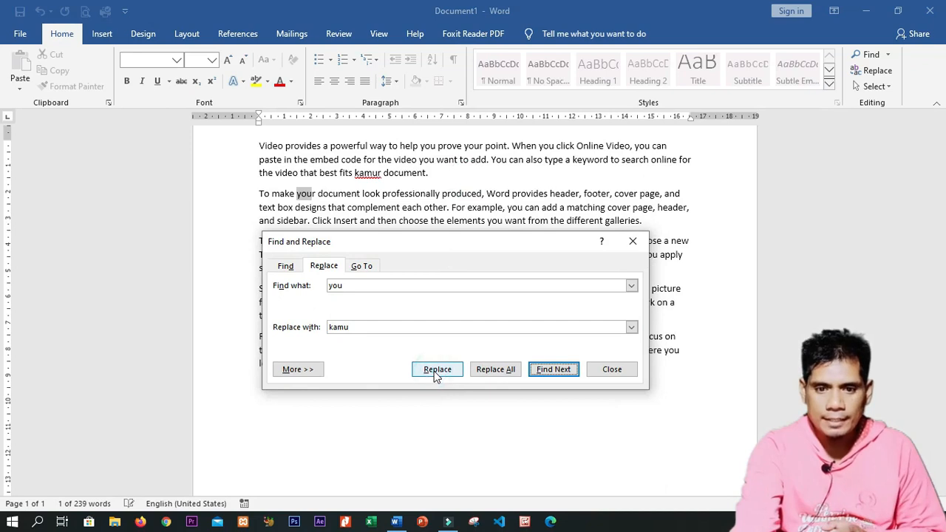
# Replace all remaining occurrences of "you" with "kamu" and close Find and Replace
pyautogui.click(505, 370)
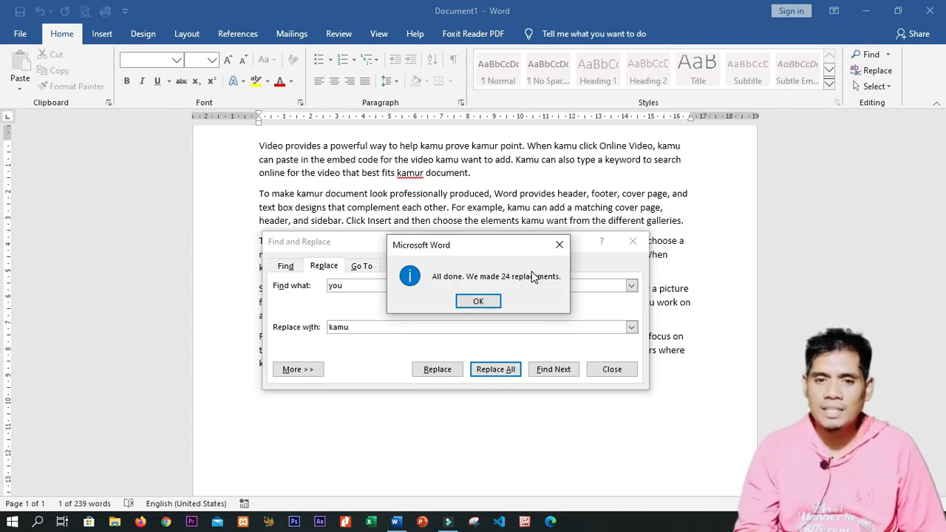
pyautogui.click(480, 301)
pyautogui.click(608, 369)
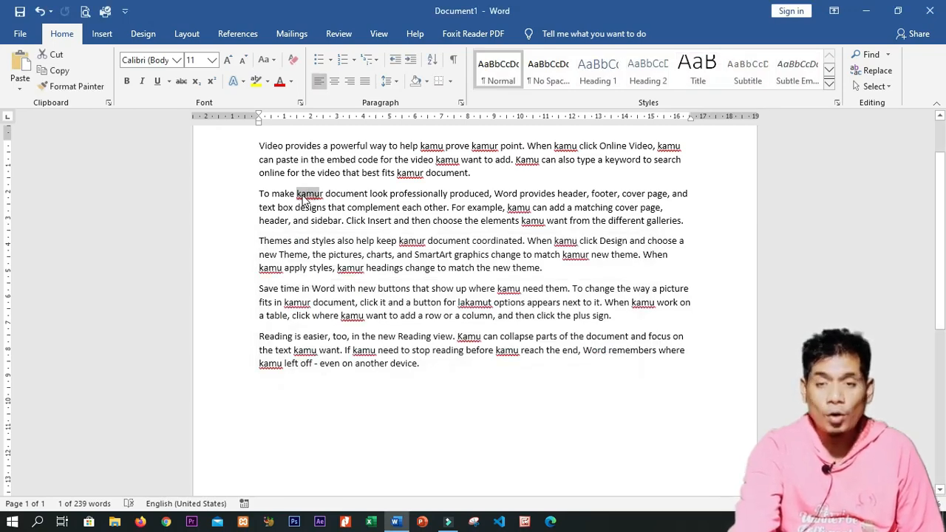
# Inspect the replaced word at the start of the second paragraph and undo all the "kamu" replacements
pyautogui.click(303, 196)
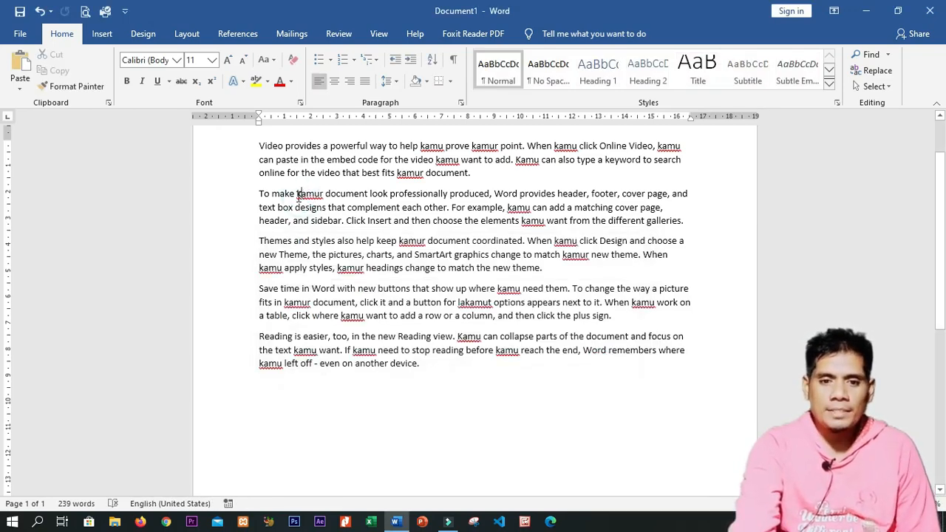
pyautogui.doubleClick(303, 196)
pyautogui.scroll(-3, 433, 272)
pyautogui.hotkey('ctrl', 'z')
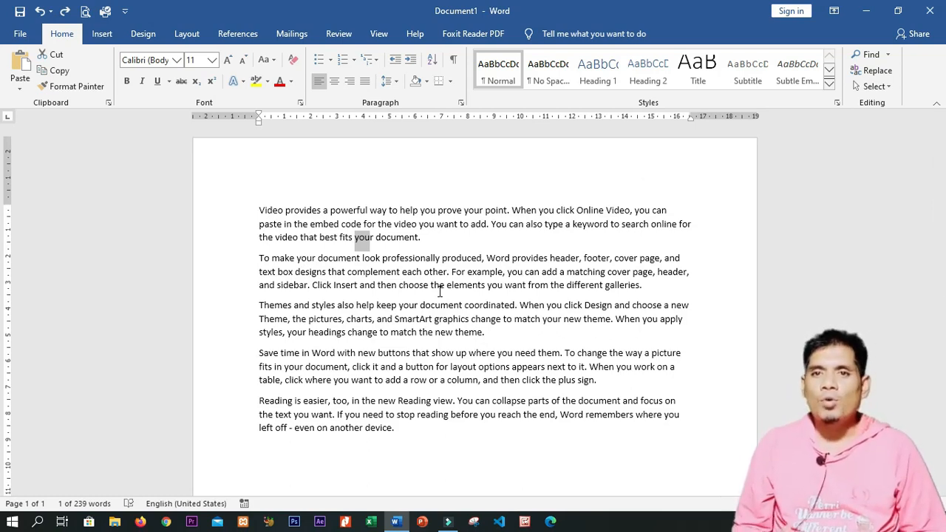
# Italicize and justify all the text in the document
pyautogui.hotkey('ctrl', 'a')
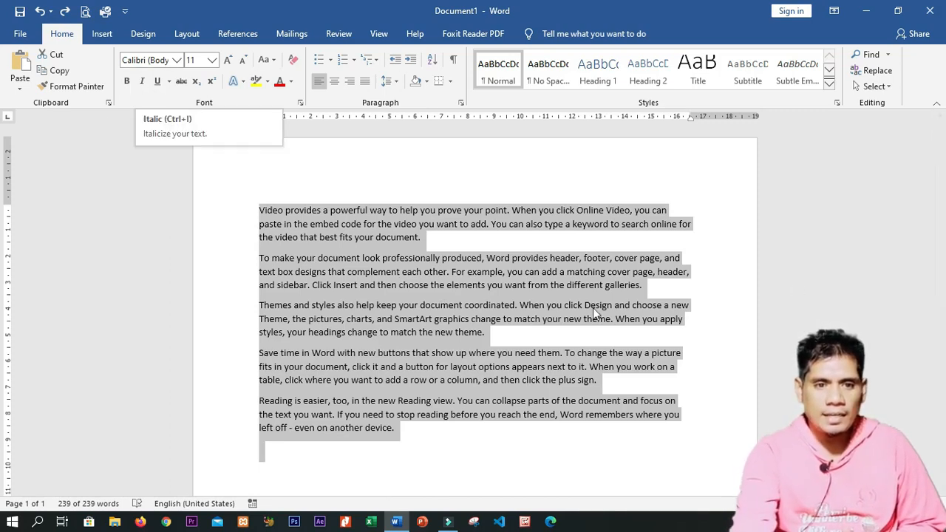
pyautogui.hotkey('ctrl', 'i')
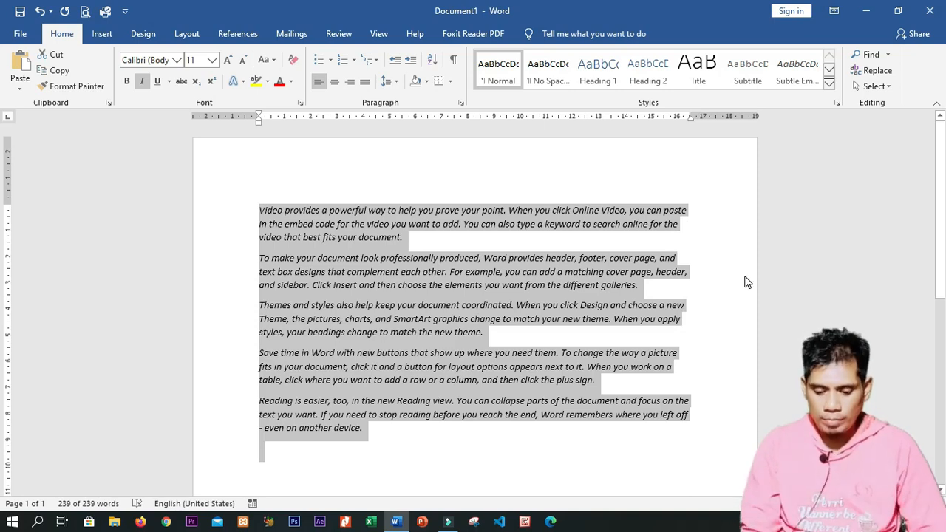
pyautogui.hotkey('ctrl', 'j')
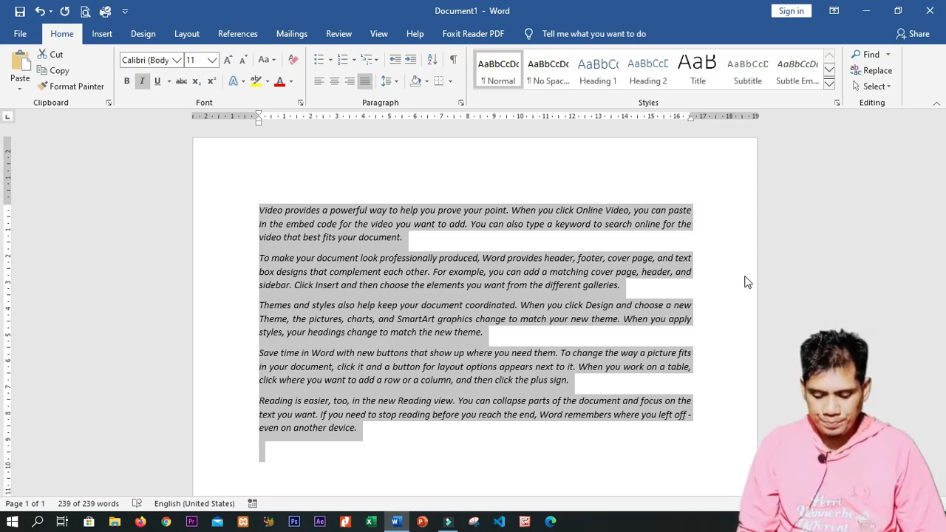
# Add a hyperlink to an item in the Documents folder on the first paragraph's last-line word "video", and undo it
pyautogui.press('Down')
pyautogui.press('Down')
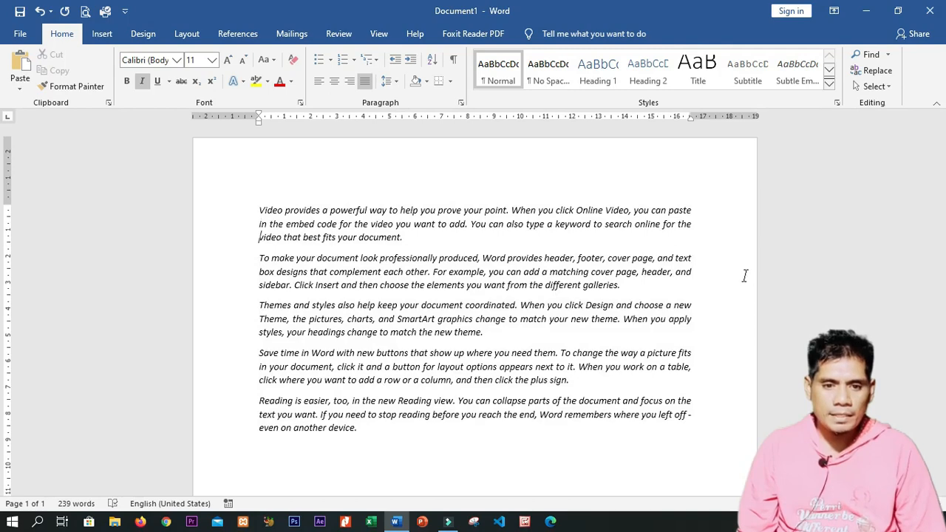
pyautogui.hotkey('ctrl', 'shift', 'Right')
pyautogui.hotkey('ctrl', 'k')
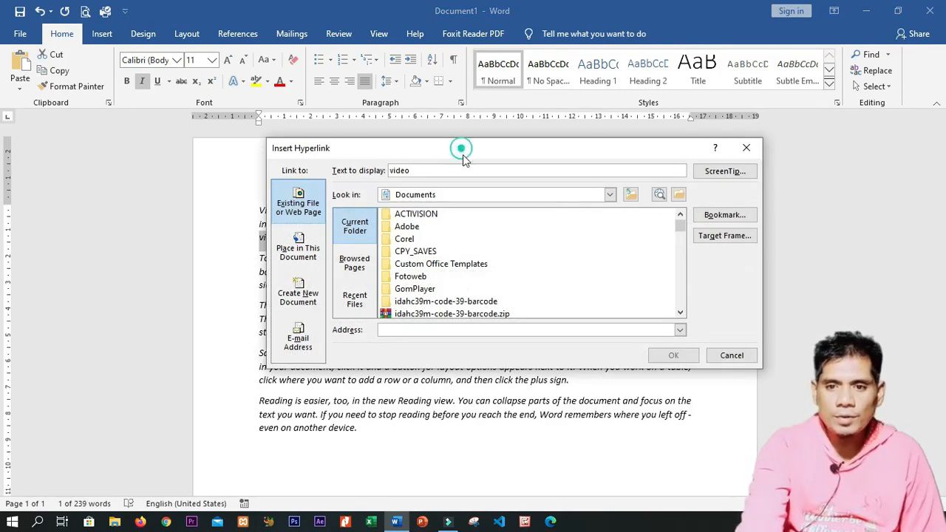
pyautogui.moveTo(460, 149); pyautogui.dragTo(470, 183)
pyautogui.moveTo(690, 261); pyautogui.dragTo(691, 285)
pyautogui.click(432, 337)
pyautogui.click(684, 390)
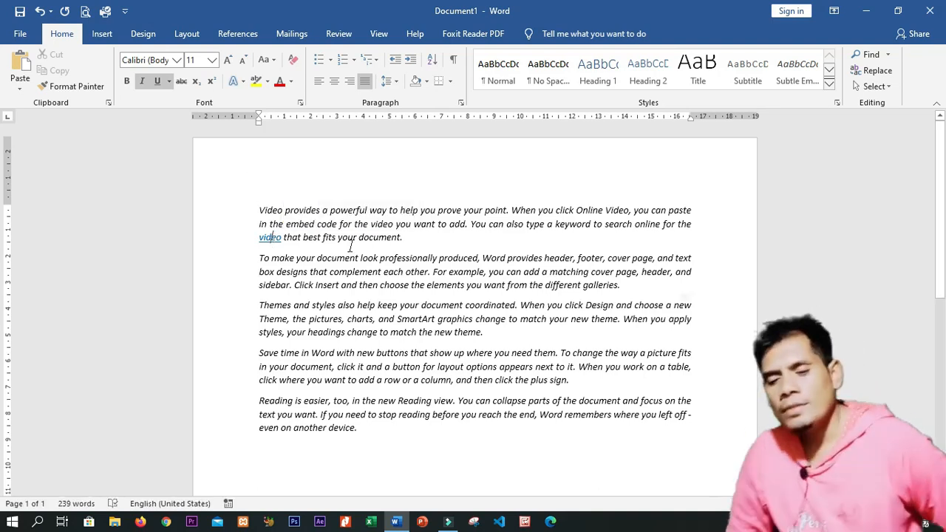
pyautogui.hotkey('ctrl', 'z')
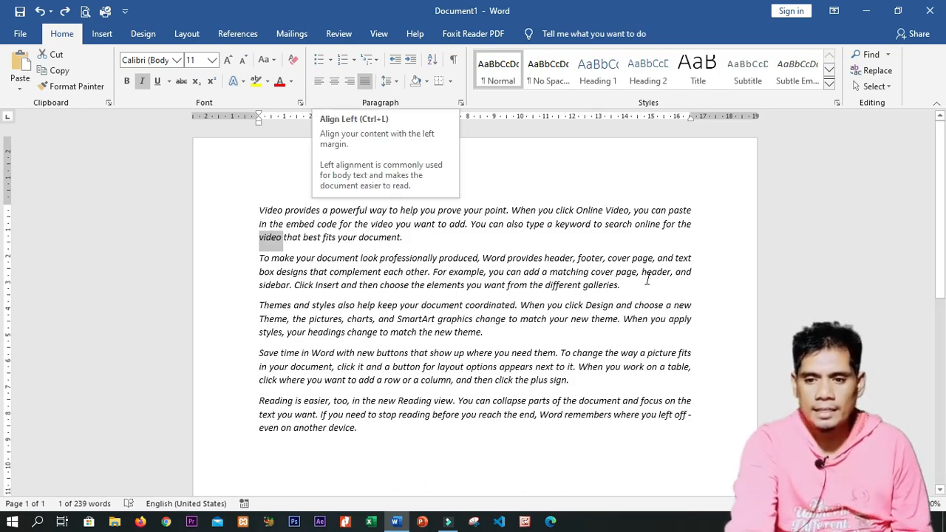
pyautogui.click(648, 276)
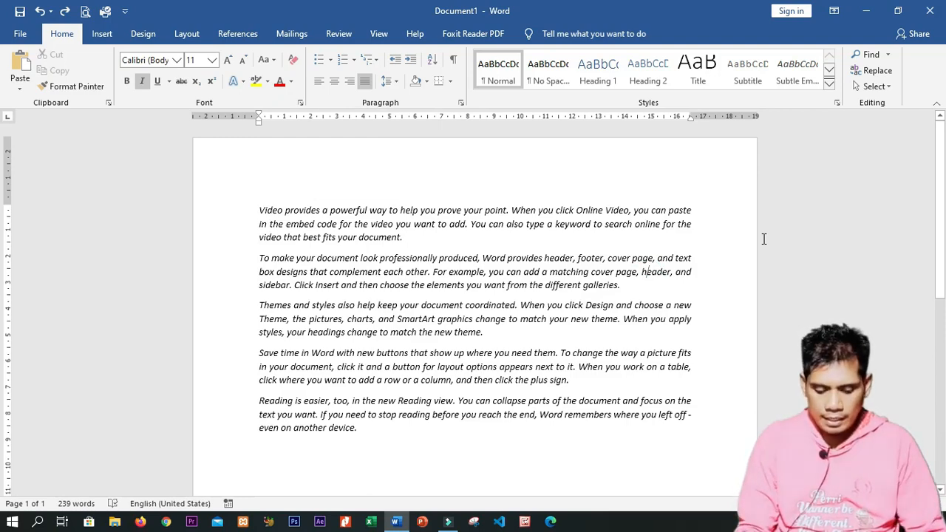
# Left-align the second paragraph, and left-align all the text in the document
pyautogui.hotkey('ctrl', 'l')
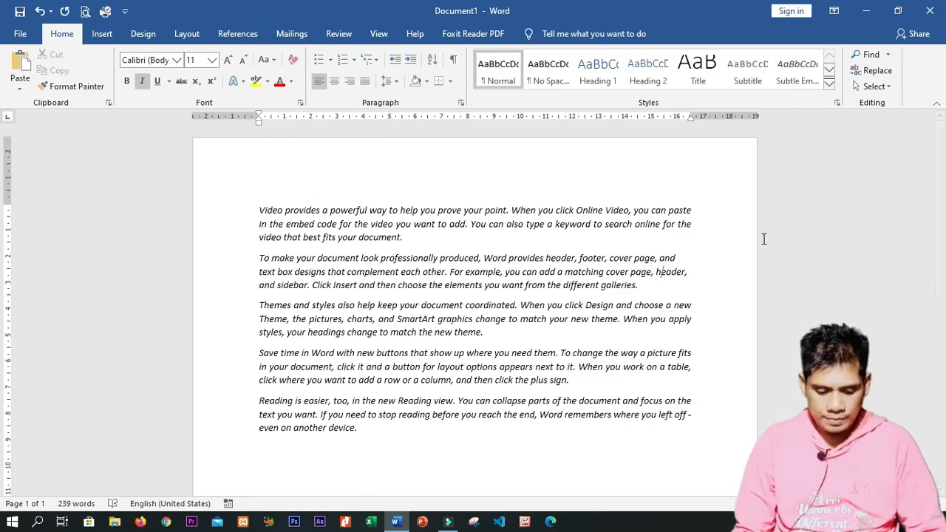
pyautogui.hotkey('ctrl', 'a')
pyautogui.hotkey('ctrl', 'l')
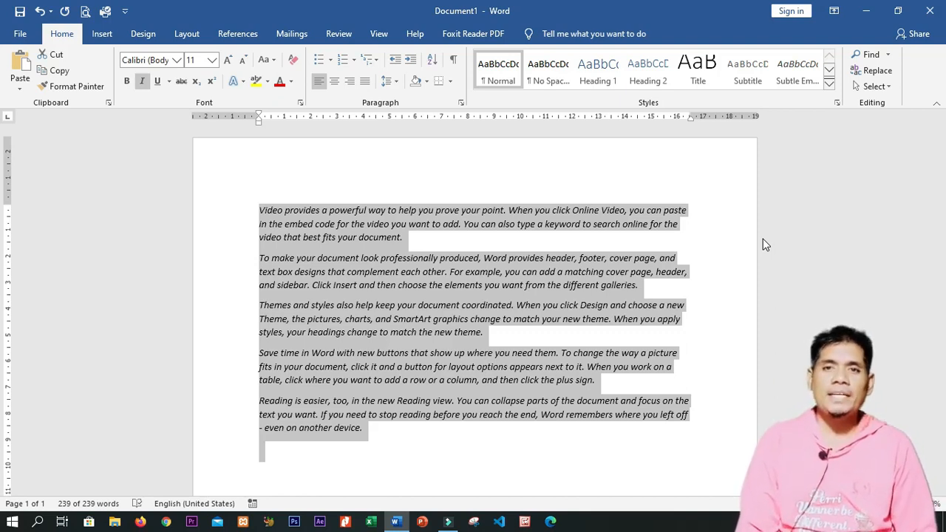
# Increase the indent of all the text by two levels and decrease it back to the margin
pyautogui.click(412, 68)
pyautogui.click(412, 68)
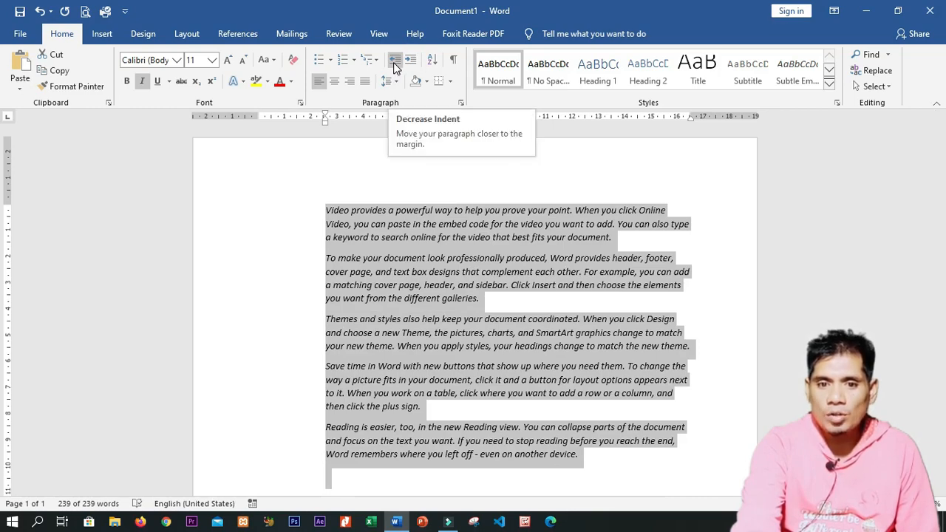
pyautogui.click(394, 67)
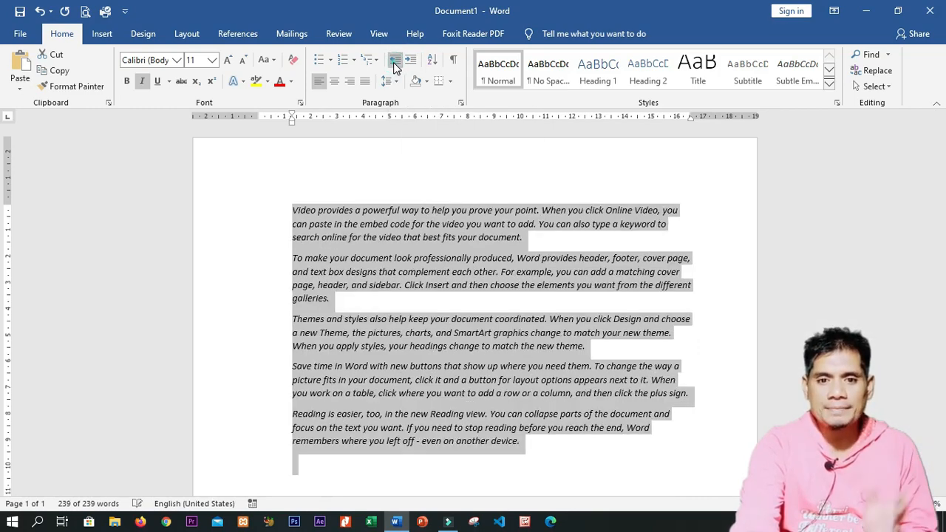
pyautogui.click(394, 68)
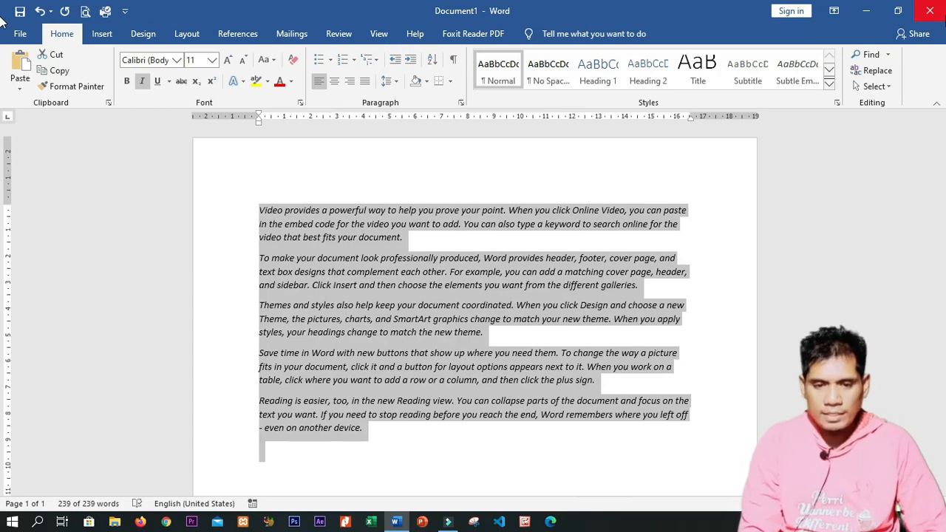
# Indent all the selected text by three levels and undo all three indents
pyautogui.hotkey('ctrl', 'm')
pyautogui.hotkey('ctrl', 'm')
pyautogui.hotkey('ctrl', 'm')
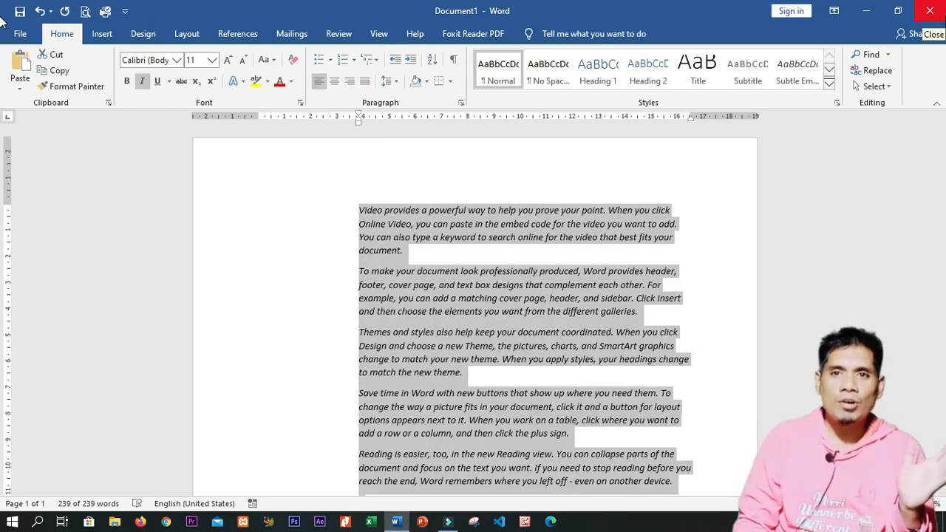
pyautogui.hotkey('ctrl', 'z')
pyautogui.hotkey('ctrl', 'z')
pyautogui.hotkey('ctrl', 'z')
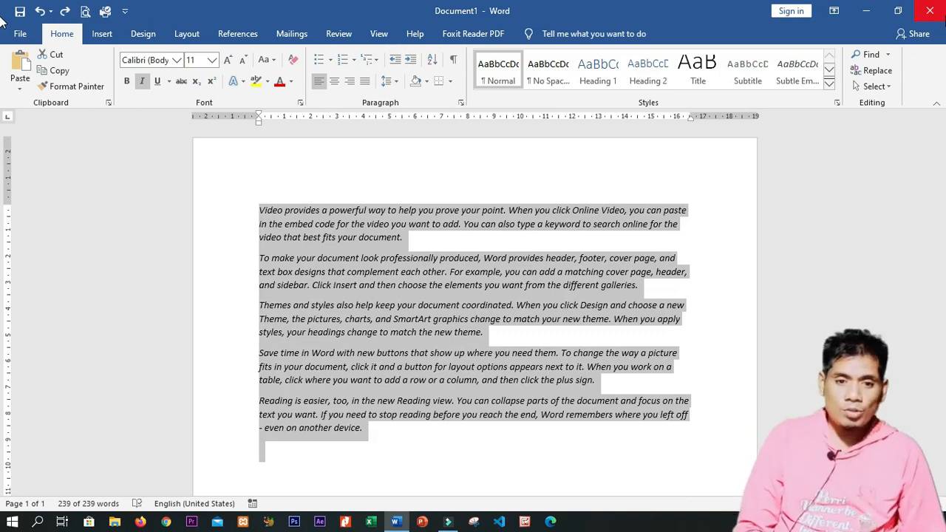
# Start an empty line below the last paragraph, leaving a blank line above it, and turn italic off there
pyautogui.press('Right')
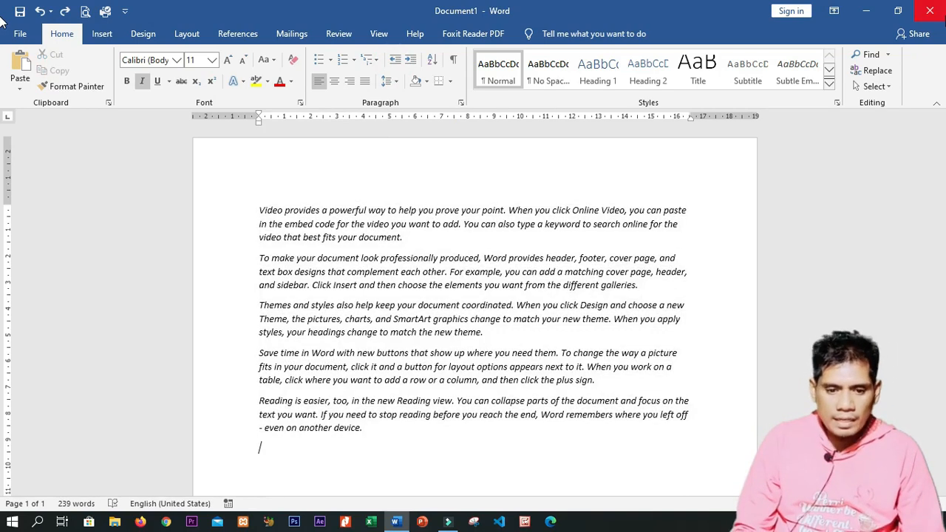
pyautogui.press('BackSpace')
pyautogui.press('Return')
pyautogui.press('Return')
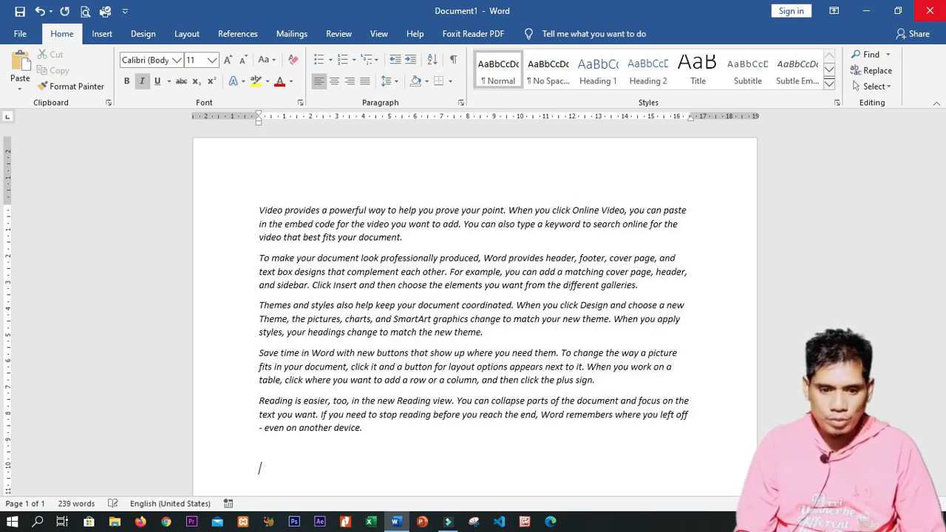
pyautogui.hotkey('ctrl', 'i')
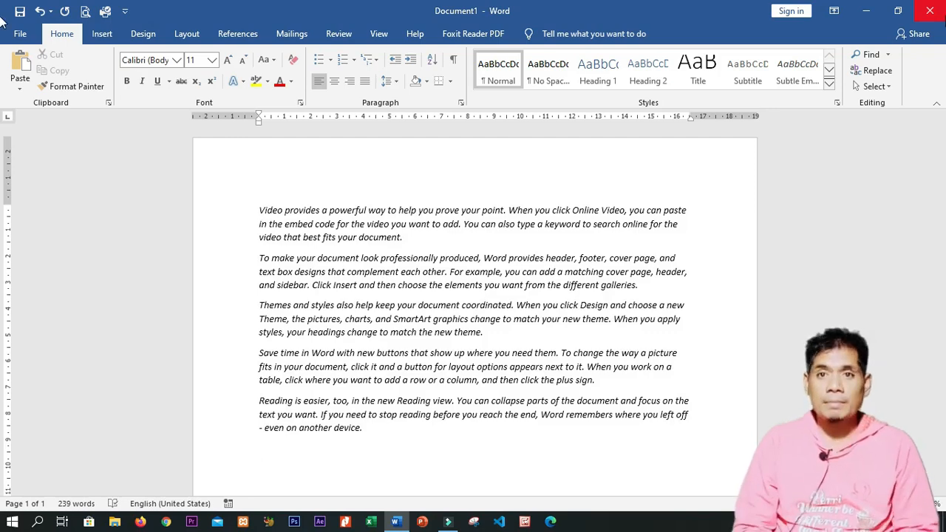
pyautogui.press('Return')
pyautogui.press('Return')
pyautogui.press('Return')
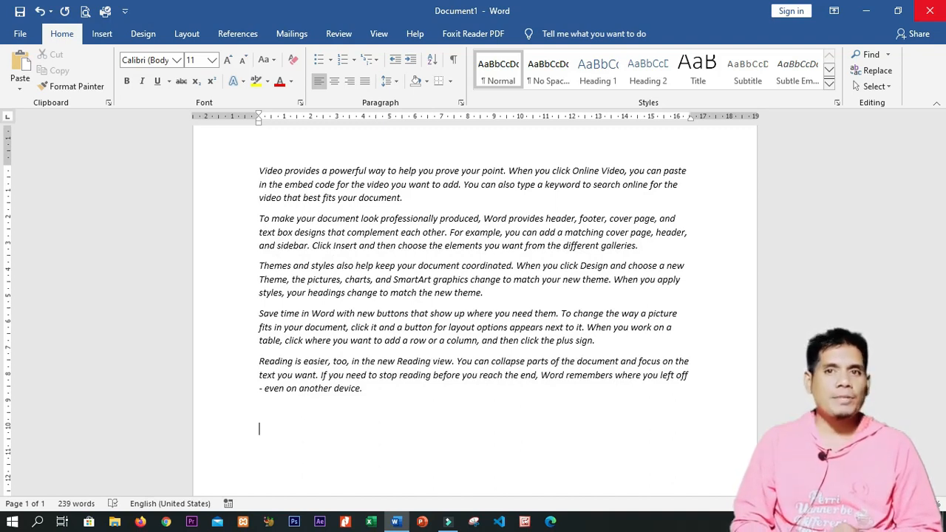
# Give the new line a first-line indent only and enter filler text starting "Dajskd asdkjadn" that wraps onto a second line
pyautogui.press('Tab')
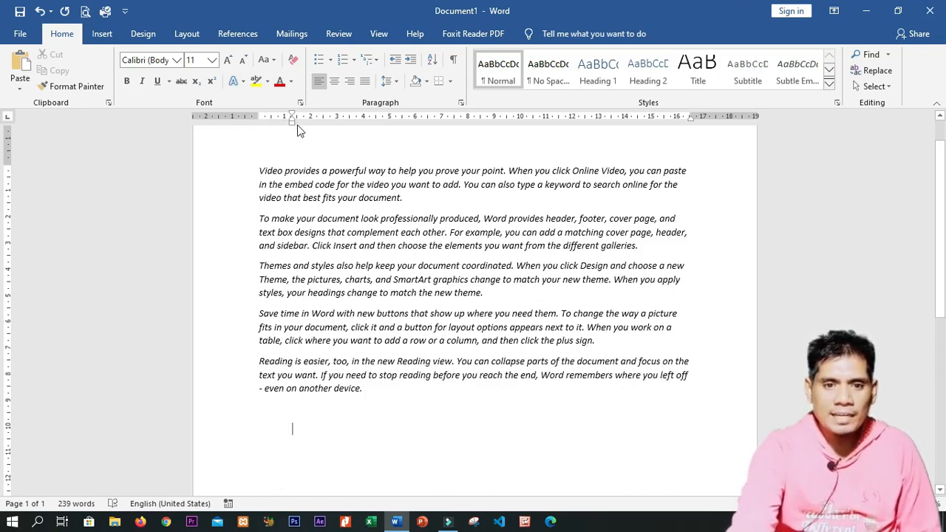
pyautogui.hotkey('ctrl', 'shift', 't')
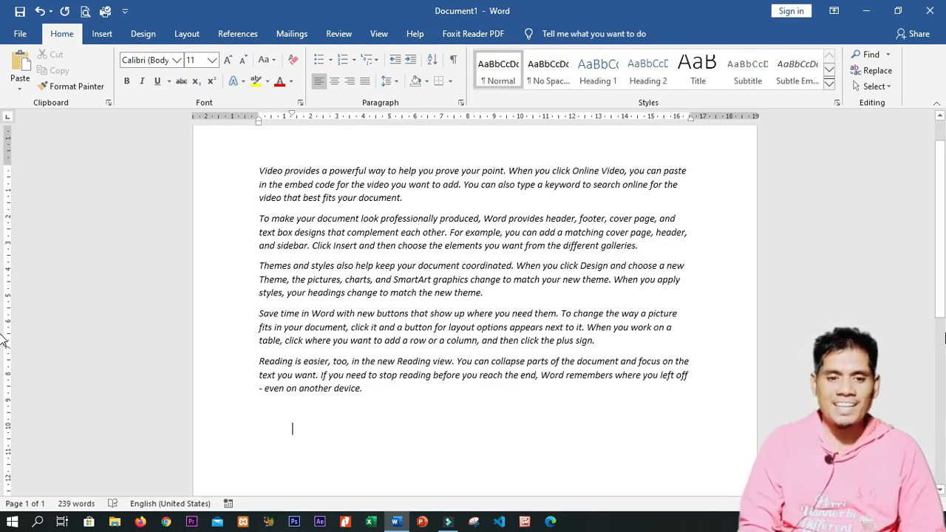
pyautogui.write('da')
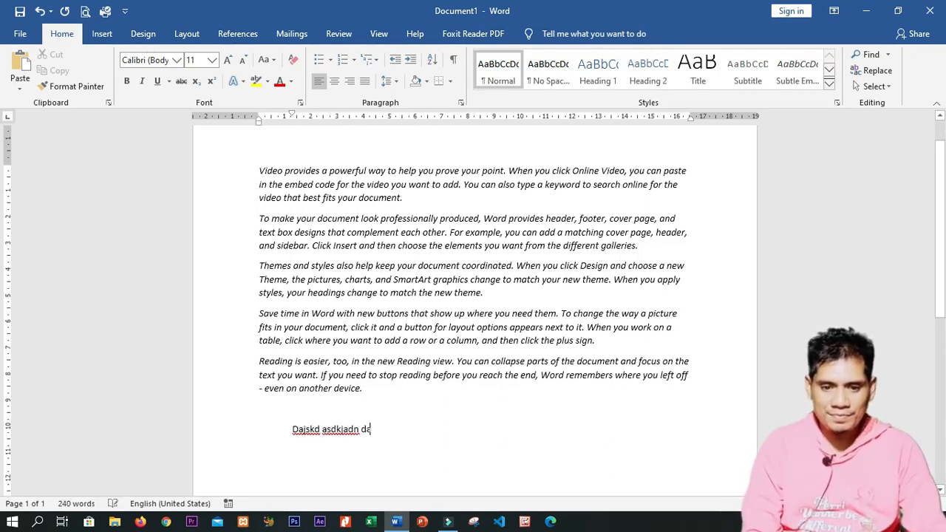
pyautogui.write('jskd asdkjadn dasjkhdkad adahdad adiauhdakdhn')
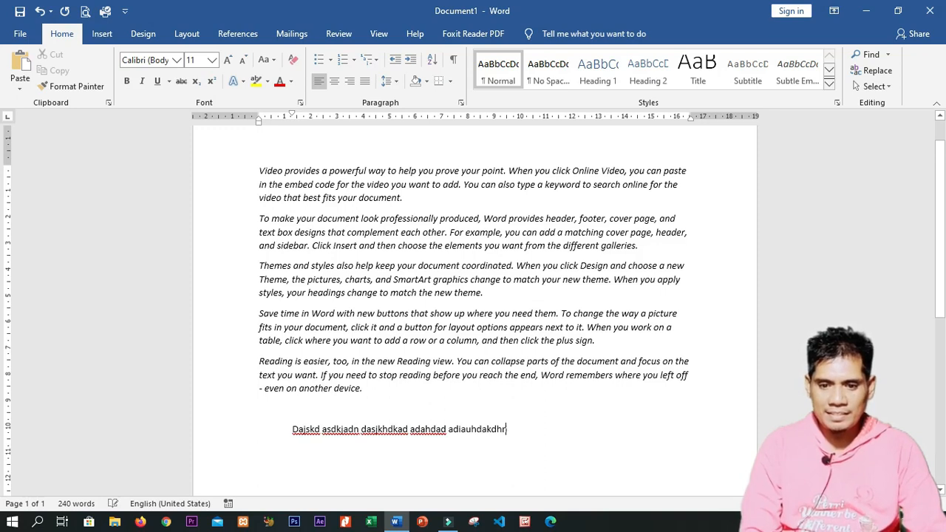
pyautogui.write(' dajdakdja adkjadjnakdn ')
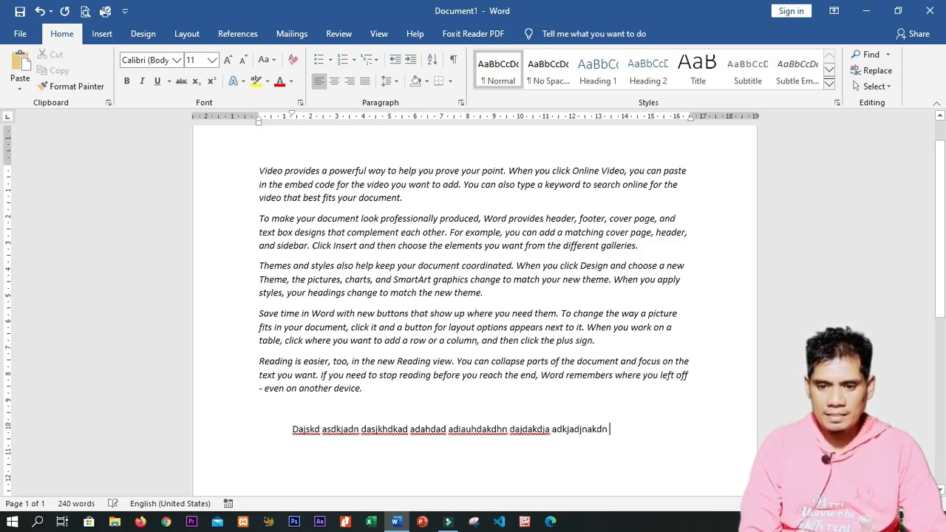
pyautogui.write('dakjdnajdna daskldnasdjknadanda')
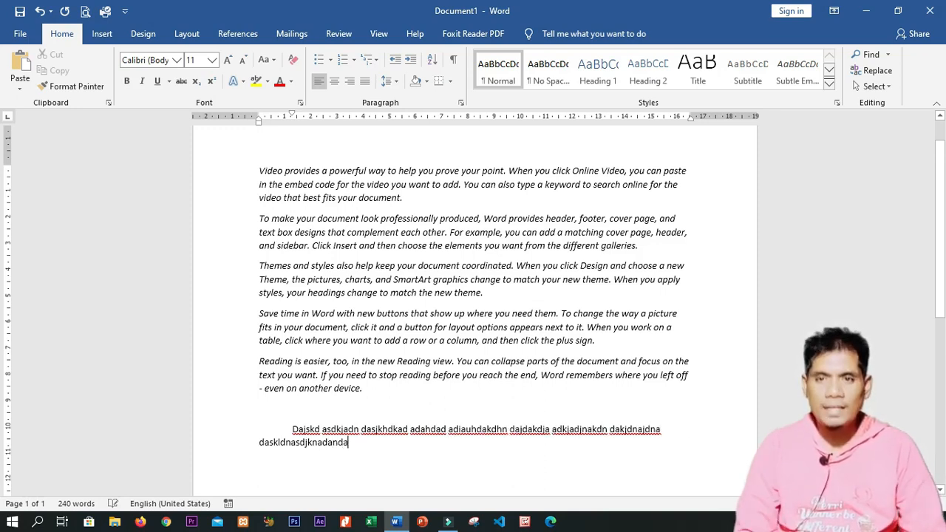
# Delete the filler text, its first-line indent and the empty lines below the last paragraph
pyautogui.hotkey('ctrl', 'BackSpace')
pyautogui.hotkey('ctrl', 'BackSpace')
pyautogui.hotkey('ctrl', 'BackSpace')
pyautogui.hotkey('ctrl', 'BackSpace')
pyautogui.hotkey('ctrl', 'BackSpace')
pyautogui.hotkey('ctrl', 'BackSpace')
pyautogui.hotkey('ctrl', 'BackSpace')
pyautogui.hotkey('ctrl', 'BackSpace')
pyautogui.hotkey('ctrl', 'BackSpace')
pyautogui.press('BackSpace')
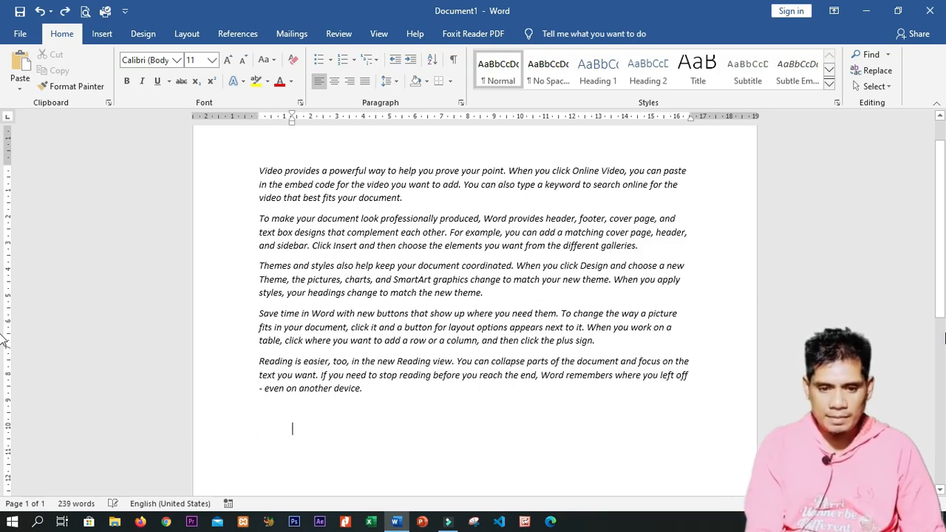
pyautogui.press('BackSpace')
pyautogui.press('BackSpace')
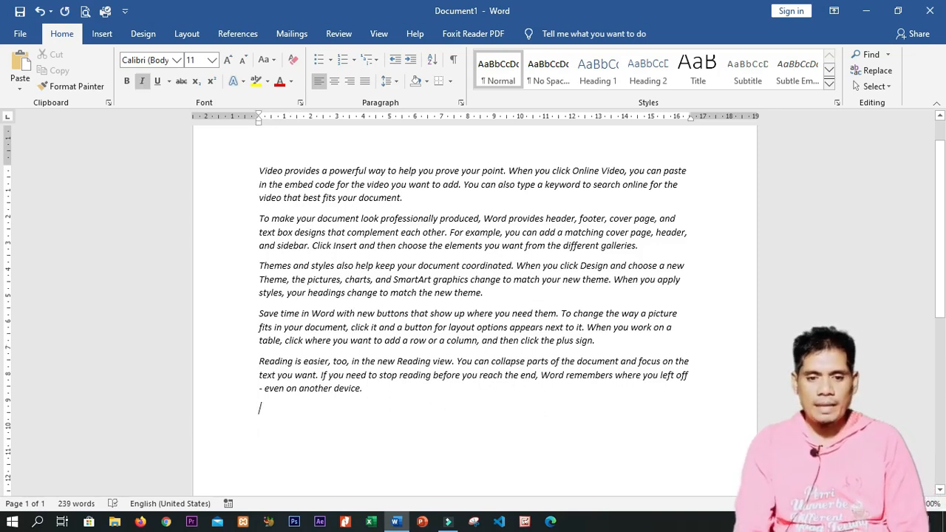
pyautogui.press('BackSpace')
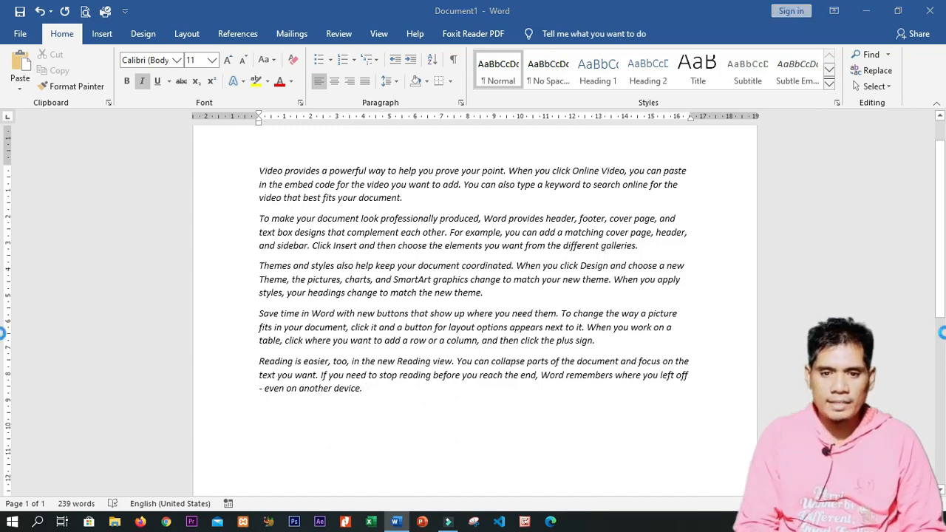
# Create a new blank document and close it, twice in a row
pyautogui.hotkey('ctrl', 'n')
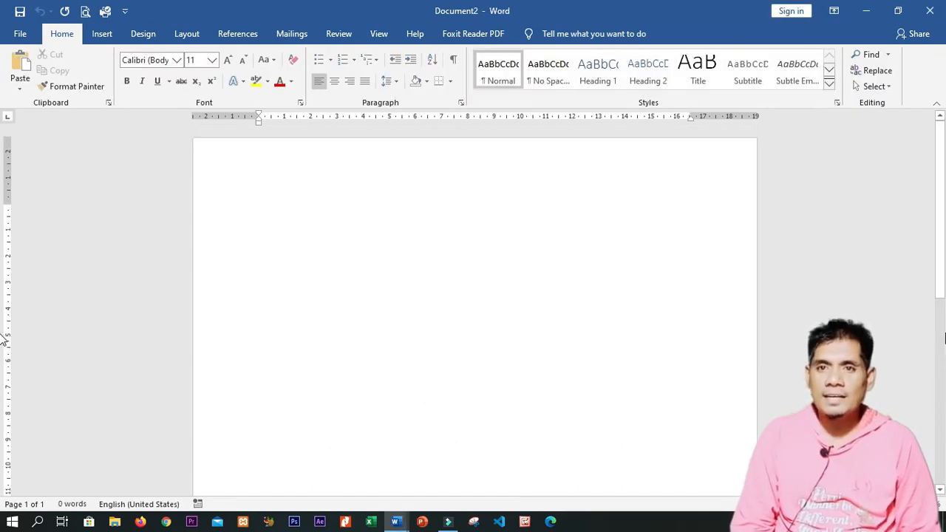
pyautogui.hotkey('ctrl', 'w')
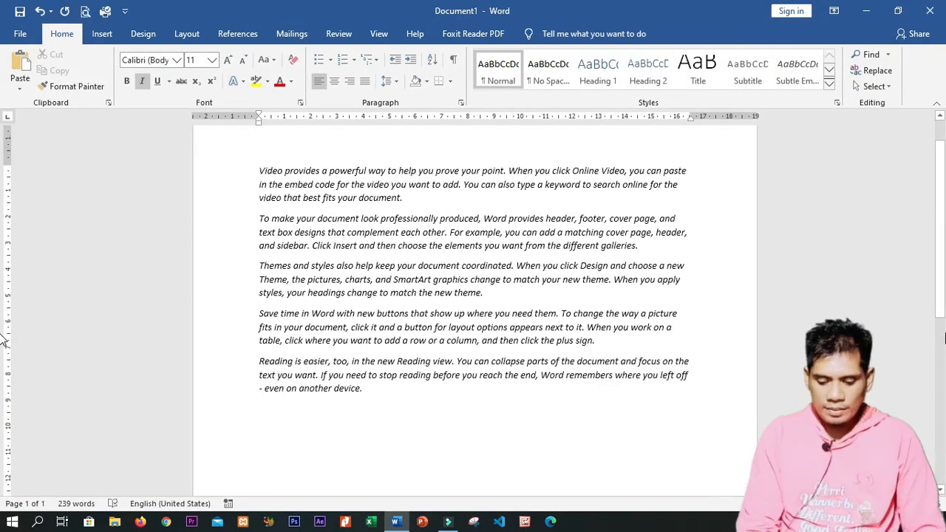
pyautogui.hotkey('ctrl', 'n')
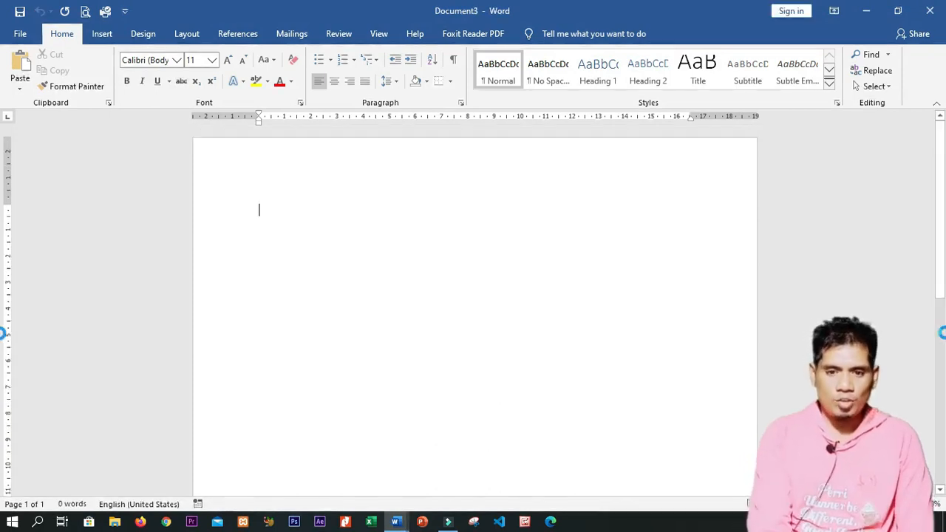
pyautogui.hotkey('ctrl', 'w')
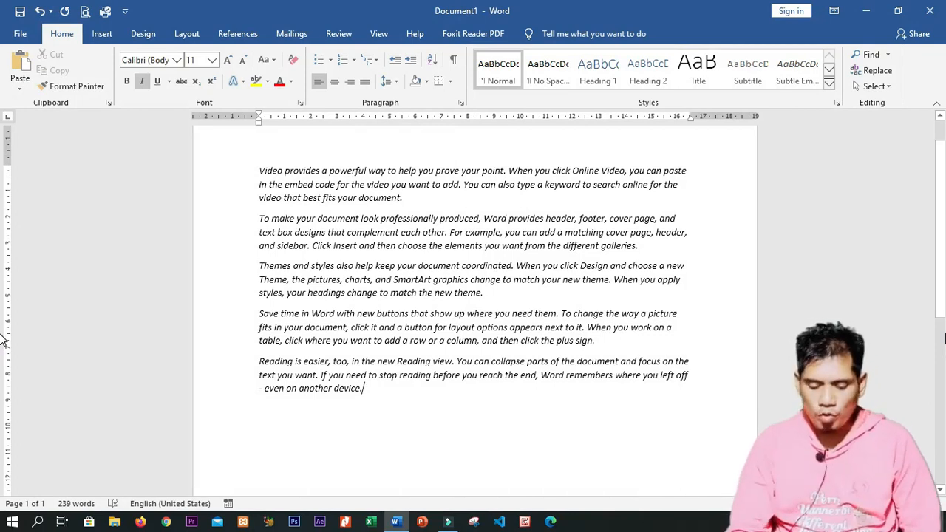
# Open Tugas Bahasa Inggris.docx from the recent documents
pyautogui.hotkey('ctrl', 'o')
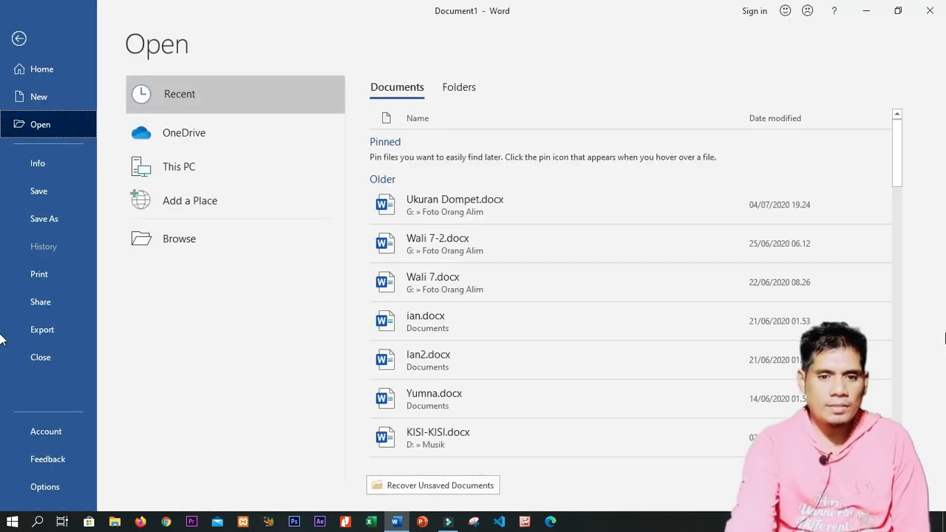
pyautogui.scroll(-1, 484, 385)
pyautogui.scroll(-2, 481, 399)
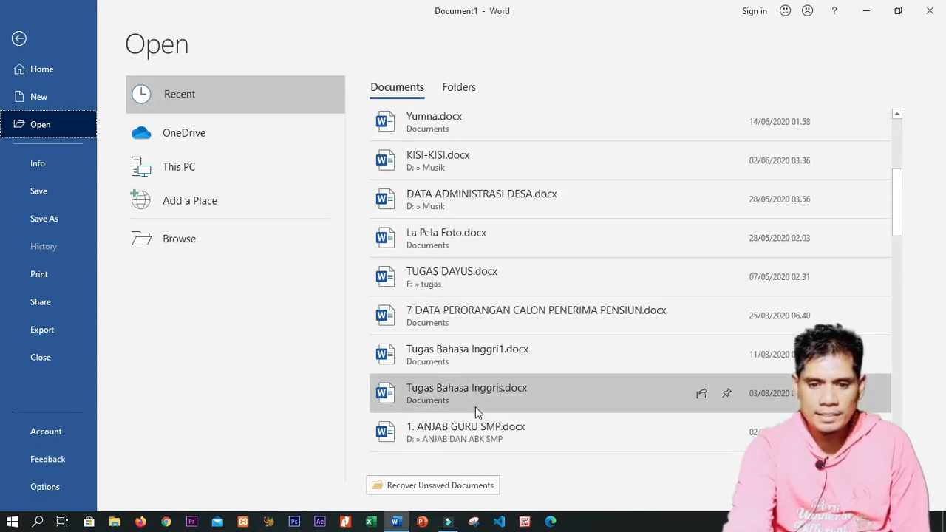
pyautogui.click(475, 407)
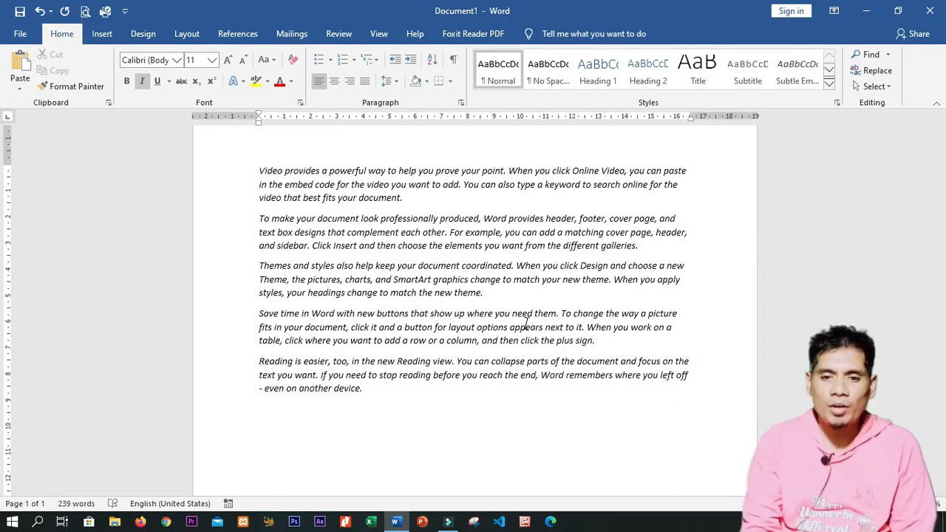
# View the start page and the print settings with the page preview, returning to the document after each
pyautogui.click(15, 37)
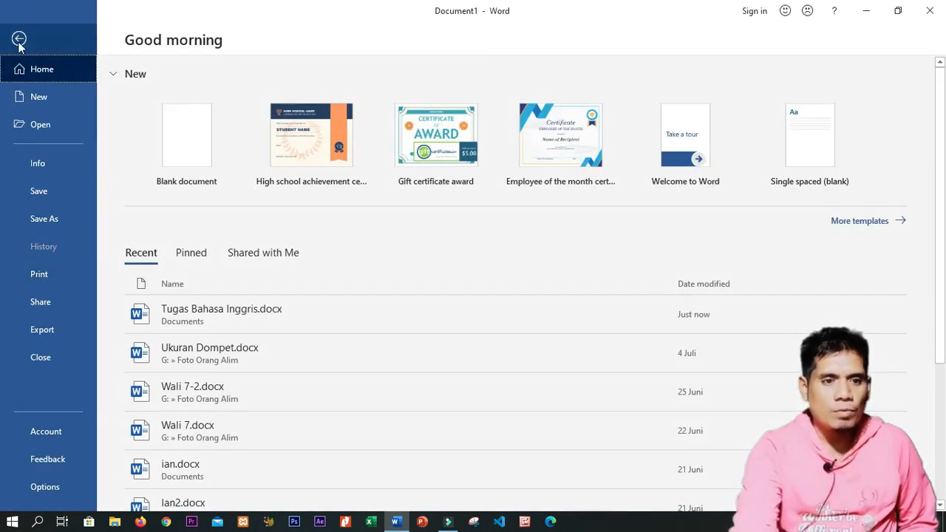
pyautogui.click(19, 39)
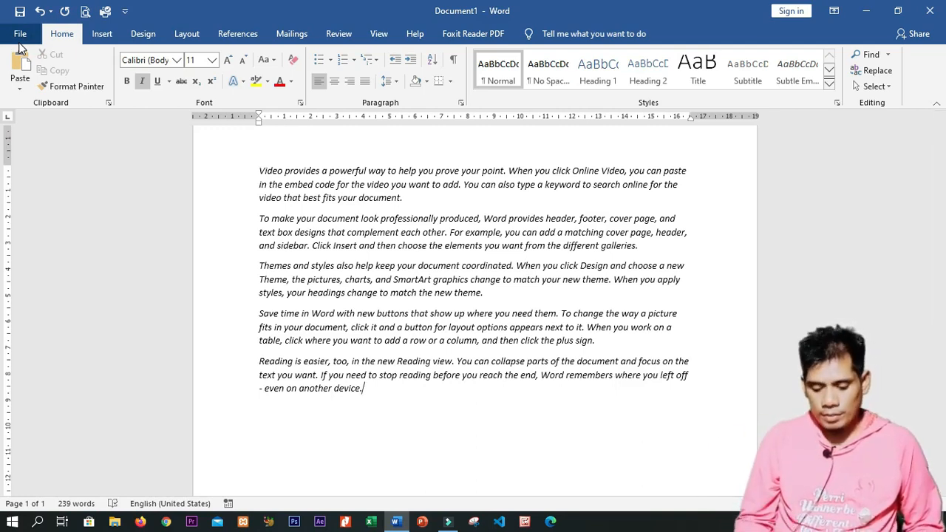
pyautogui.hotkey('ctrl', 'p')
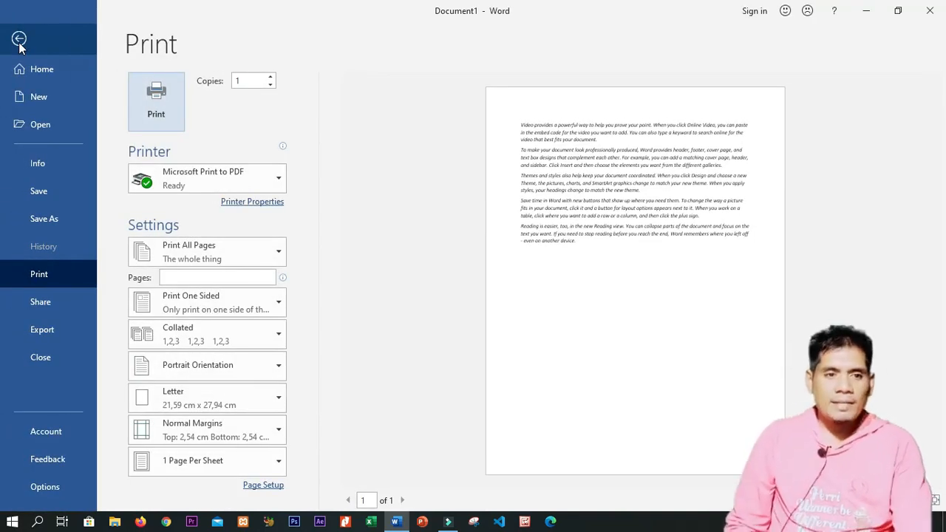
pyautogui.click(19, 41)
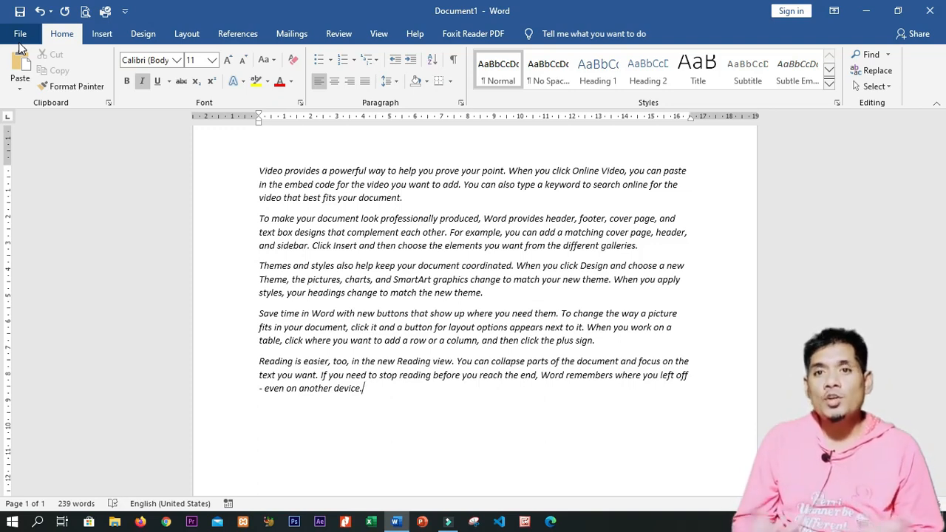
# Indent the second paragraph by three levels and clear its paragraph formatting
pyautogui.press('Up')
pyautogui.press('Up')
pyautogui.press('Up')
pyautogui.press('Up')
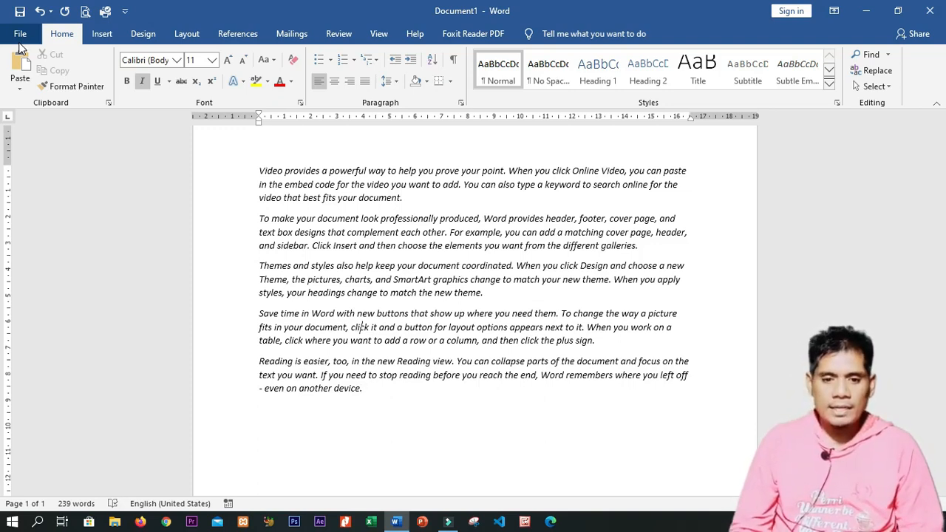
pyautogui.press('Up')
pyautogui.press('Up')
pyautogui.press('Up')
pyautogui.press('Up')
pyautogui.press('Up')
pyautogui.press('Up')
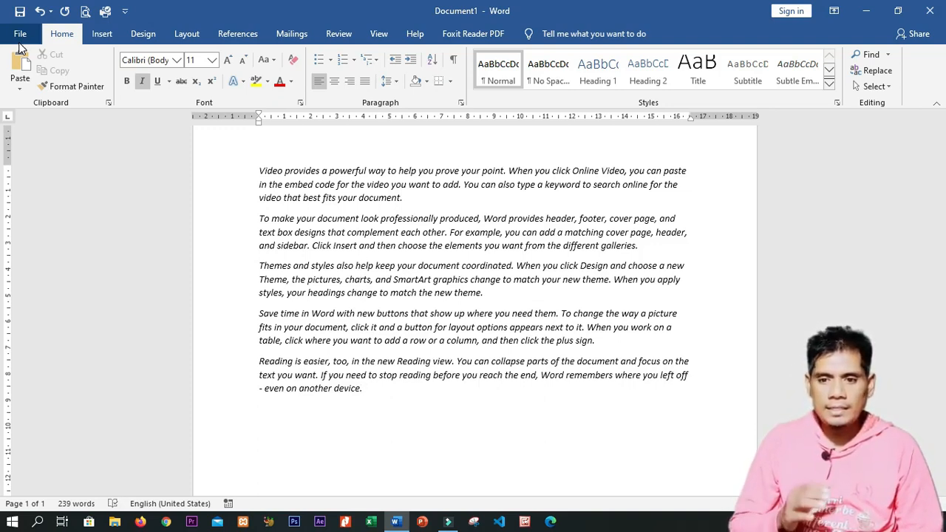
pyautogui.hotkey('ctrl', 'm')
pyautogui.hotkey('ctrl', 'm')
pyautogui.hotkey('ctrl', 'm')
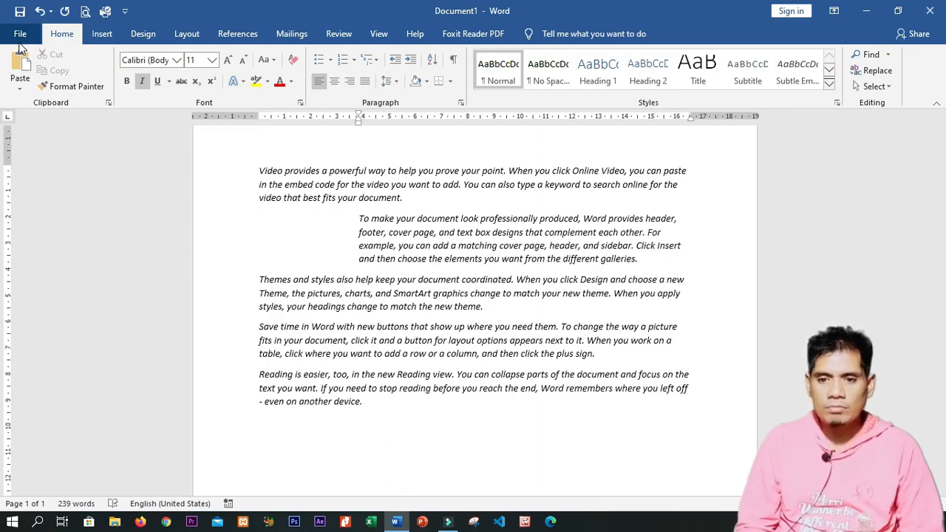
pyautogui.hotkey('ctrl', 'q')
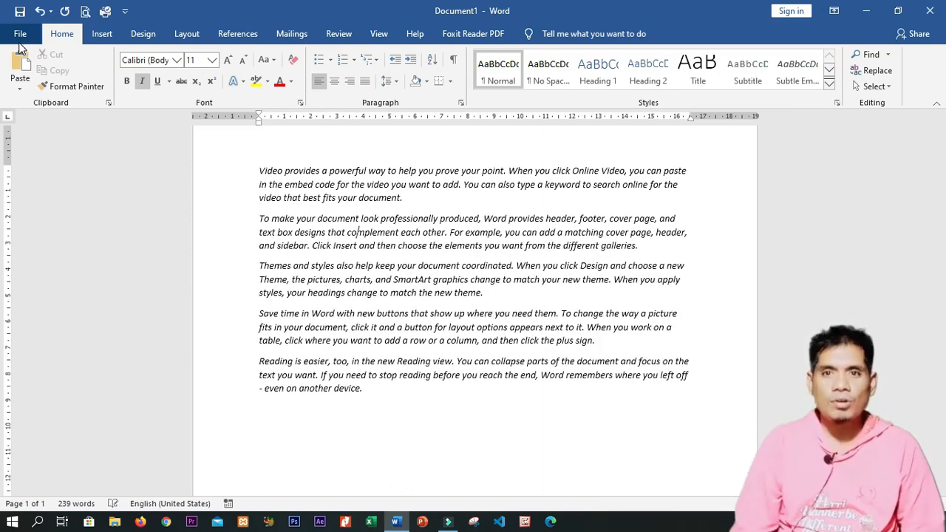
# Indent the third paragraph by four levels and clear its paragraph formatting
pyautogui.press('Down')
pyautogui.press('Down')
pyautogui.press('Down')
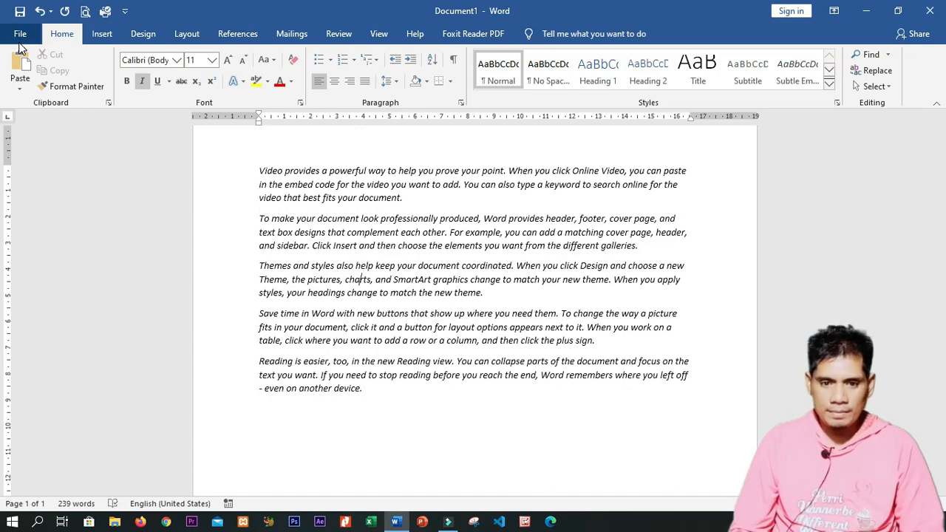
pyautogui.hotkey('ctrl', 'm')
pyautogui.hotkey('ctrl', 'm')
pyautogui.hotkey('ctrl', 'm')
pyautogui.hotkey('ctrl', 'm')
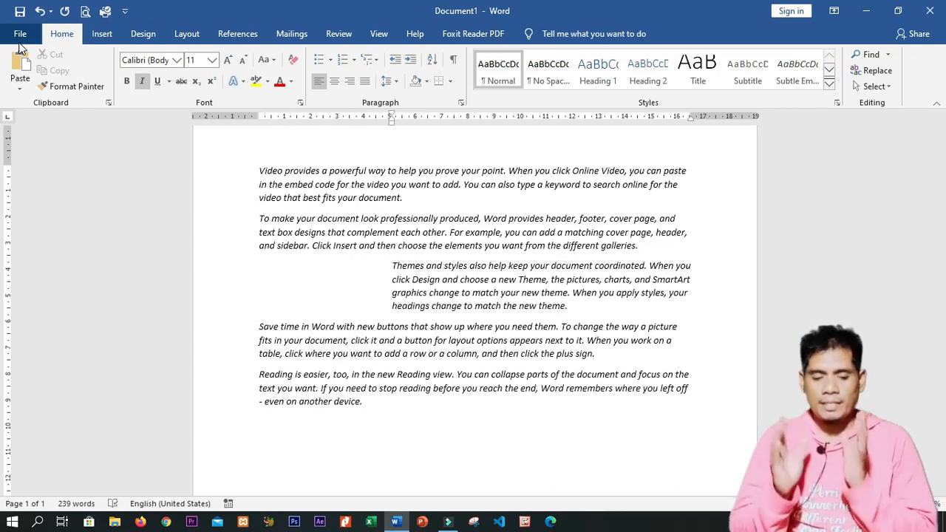
pyautogui.hotkey('ctrl', 'q')
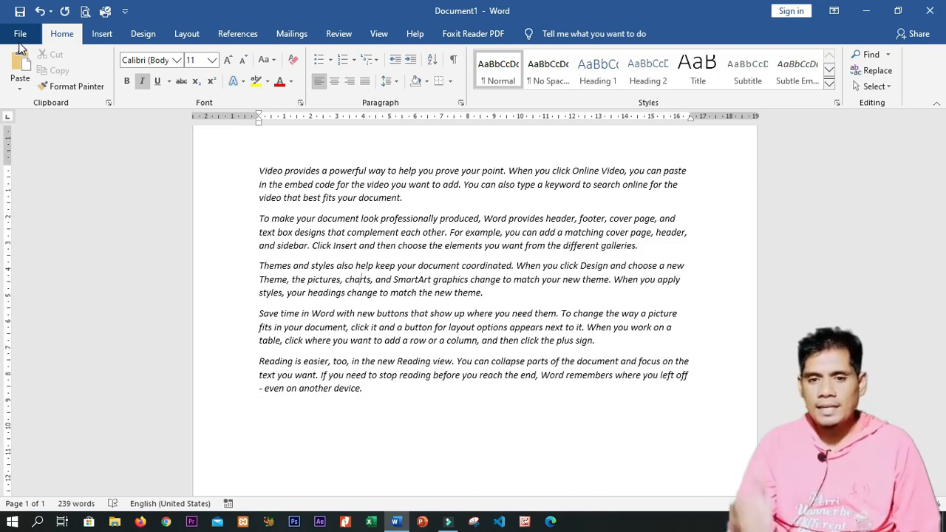
# Select the text from the first line of the first paragraph down to the end of the document, and remove the selection
pyautogui.press('Up')
pyautogui.press('Up')
pyautogui.press('Up')
pyautogui.press('Up')
pyautogui.press('Up')
pyautogui.press('Up')
pyautogui.press('Up')
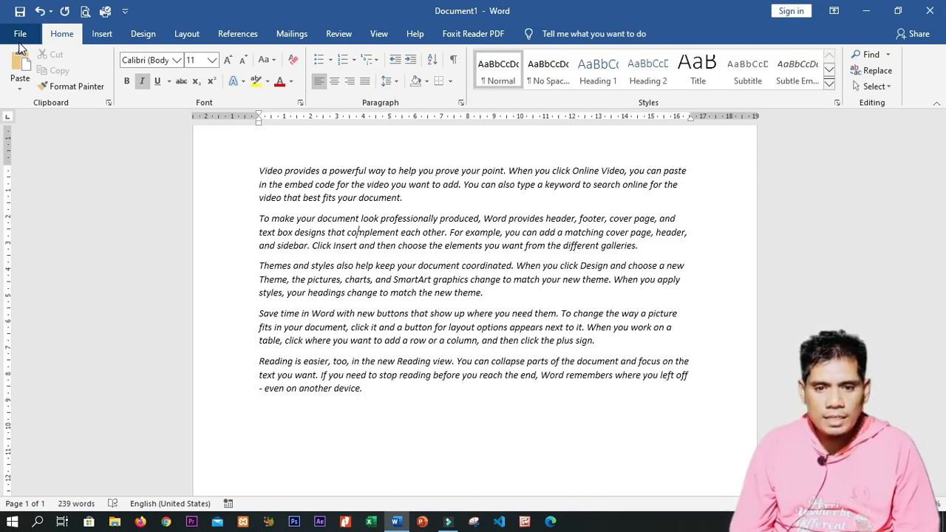
pyautogui.hotkey('shift', 'Down')
pyautogui.hotkey('shift', 'Down')
pyautogui.hotkey('shift', 'Down')
pyautogui.hotkey('shift', 'Down')
pyautogui.hotkey('shift', 'Down')
pyautogui.hotkey('shift', 'Down')
pyautogui.hotkey('shift', 'Down')
pyautogui.hotkey('shift', 'Down')
pyautogui.hotkey('shift', 'Down')
pyautogui.hotkey('shift', 'Down')
pyautogui.hotkey('shift', 'Down')
pyautogui.hotkey('shift', 'Down')
pyautogui.hotkey('shift', 'Down')
pyautogui.hotkey('shift', 'Down')
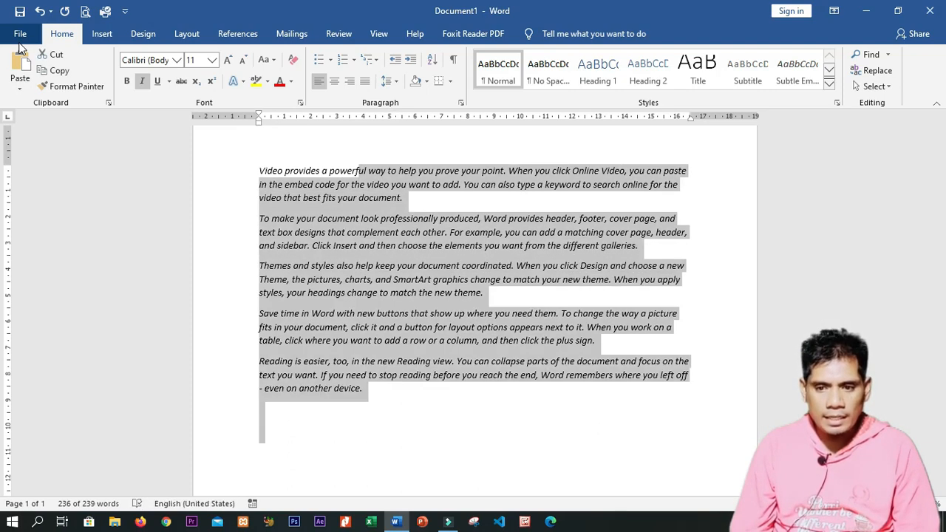
pyautogui.press('Left')
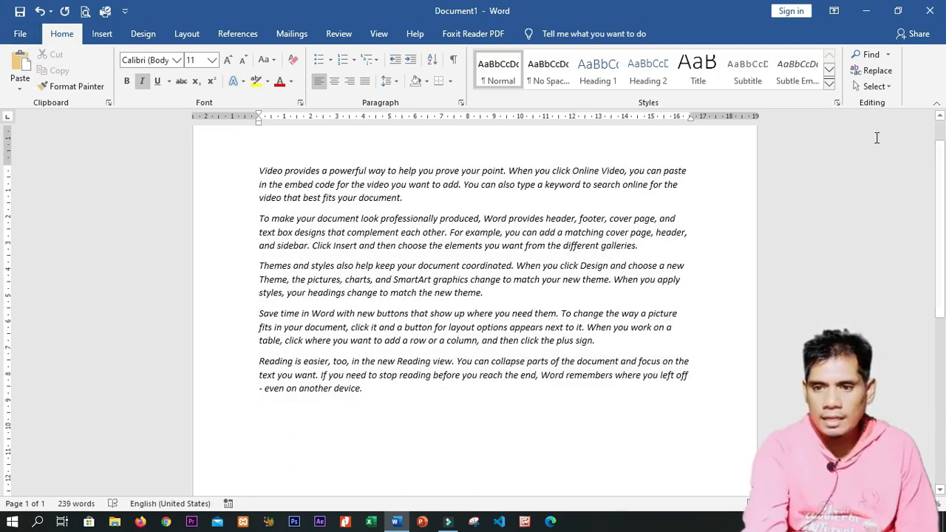
# Right-align the first paragraph, and apply the same alignment to all the text in the document
pyautogui.click(673, 175)
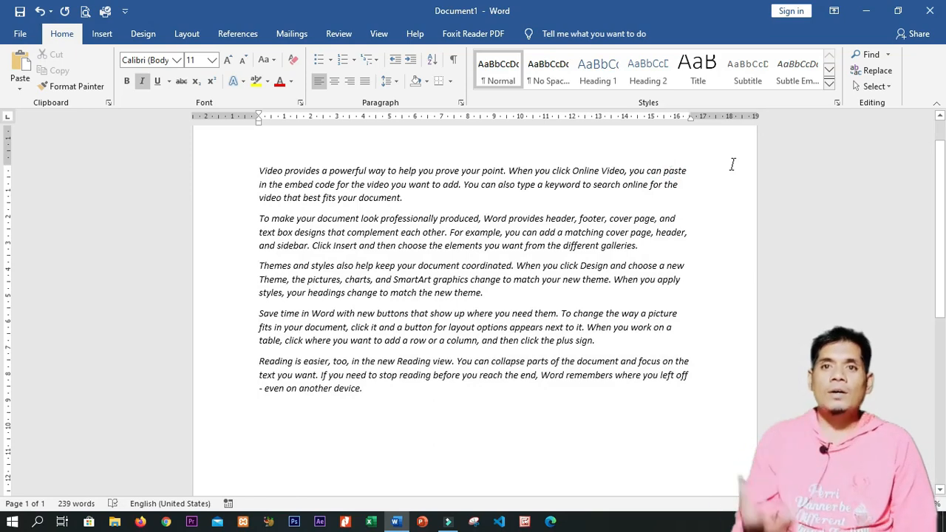
pyautogui.hotkey('ctrl', 'r')
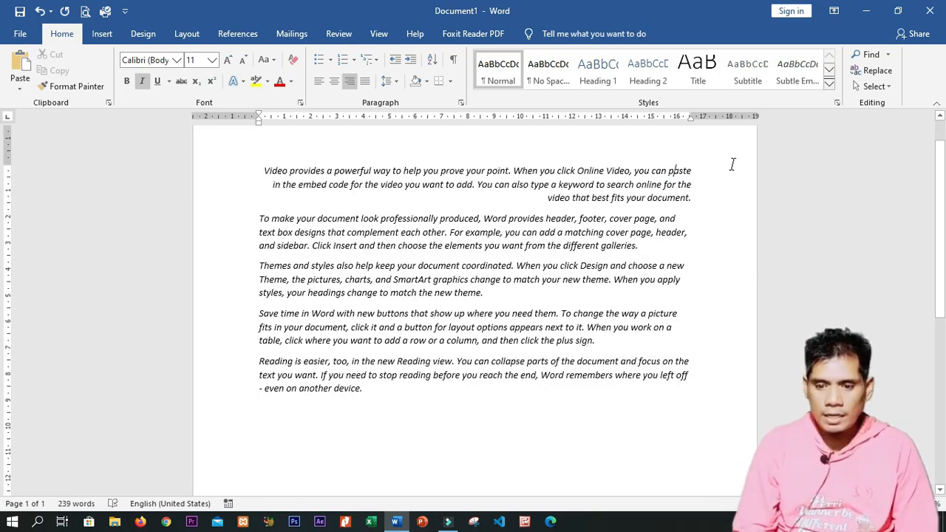
pyautogui.hotkey('ctrl', 'a')
pyautogui.hotkey('ctrl', 'r')
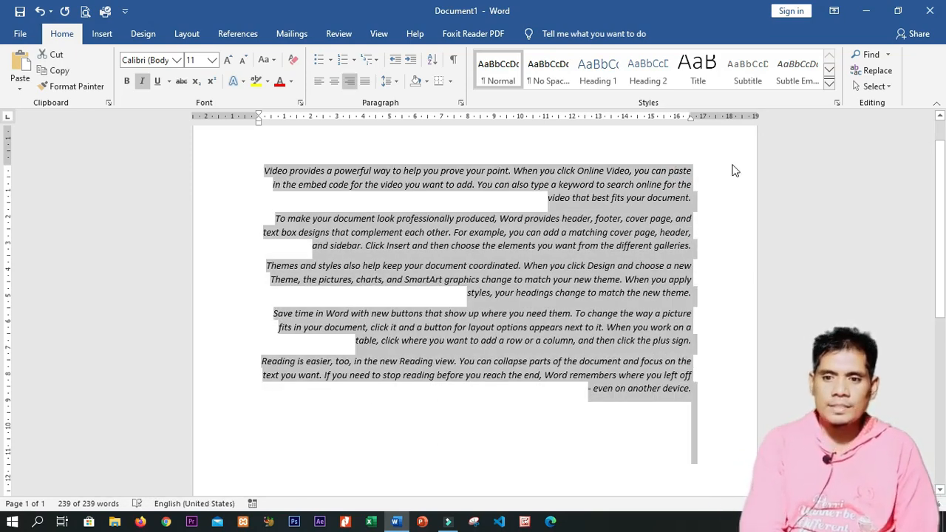
pyautogui.click(676, 288)
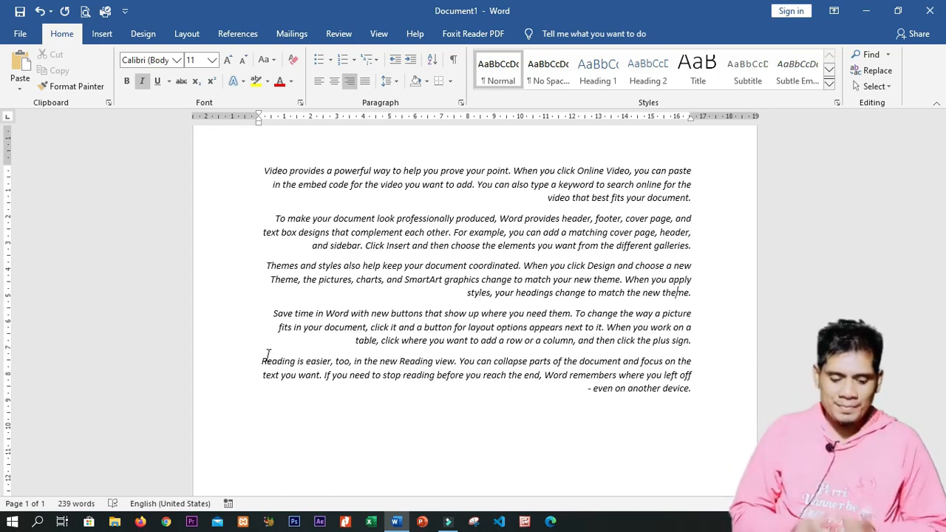
# Save the document in the Documents folder as "Latihan Windord"
pyautogui.hotkey('ctrl', 's')
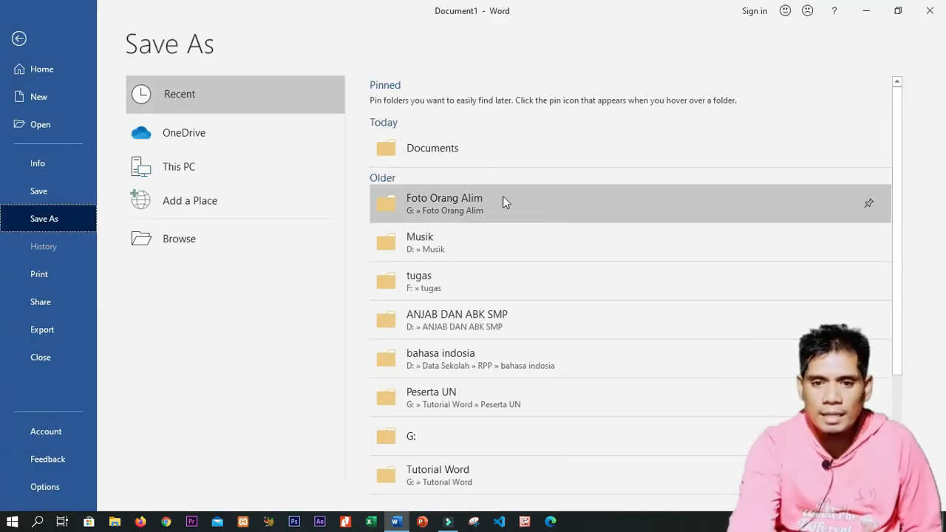
pyautogui.click(483, 154)
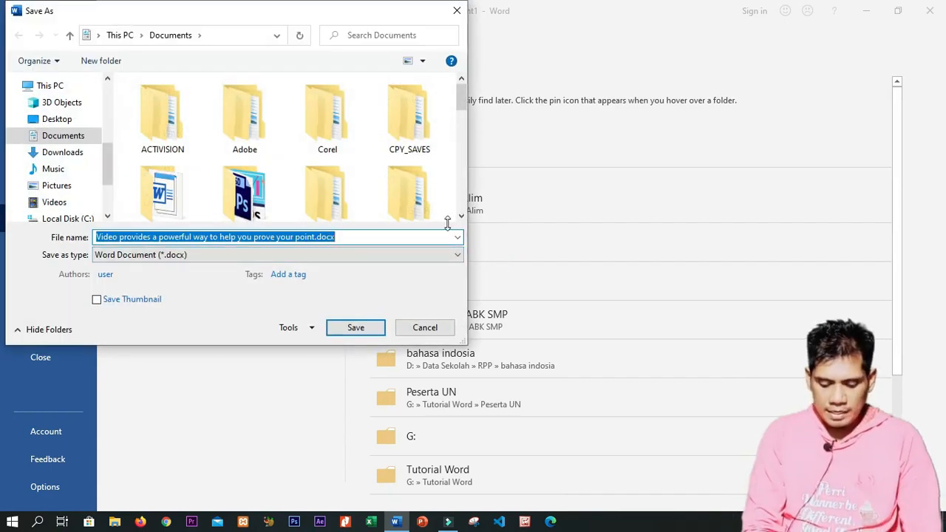
pyautogui.write('Latihan')
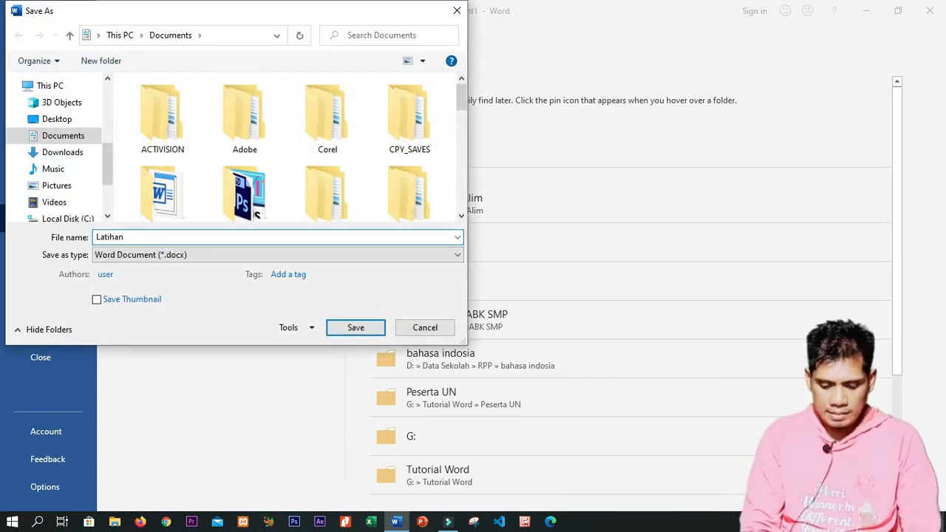
pyautogui.write(' Wind')
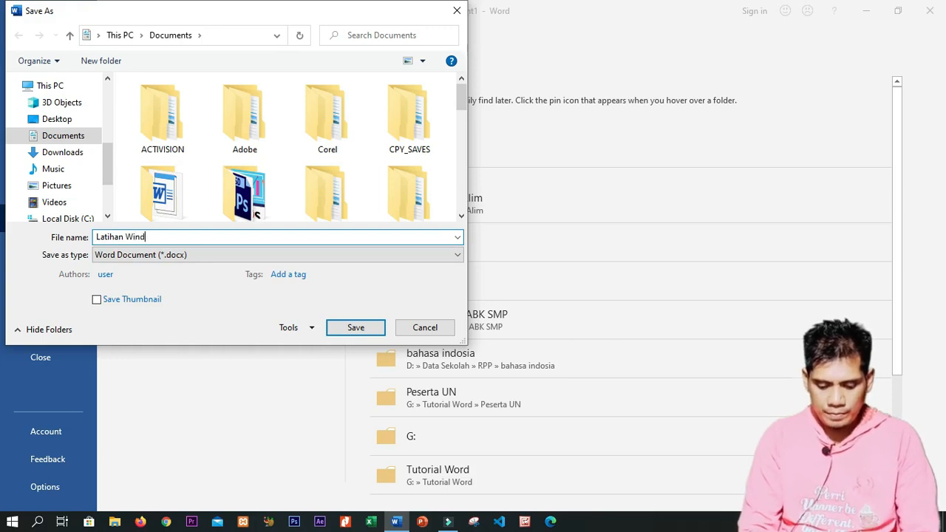
pyautogui.write('ord')
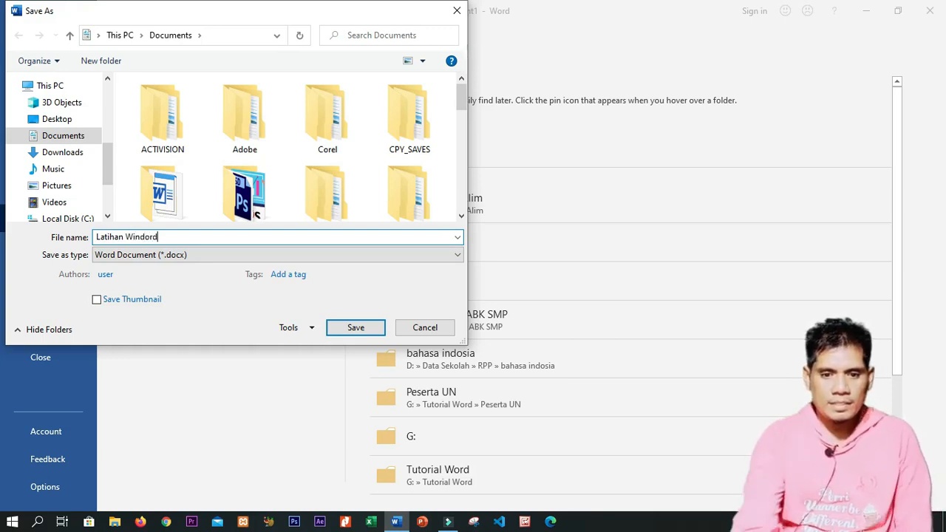
pyautogui.click(367, 327)
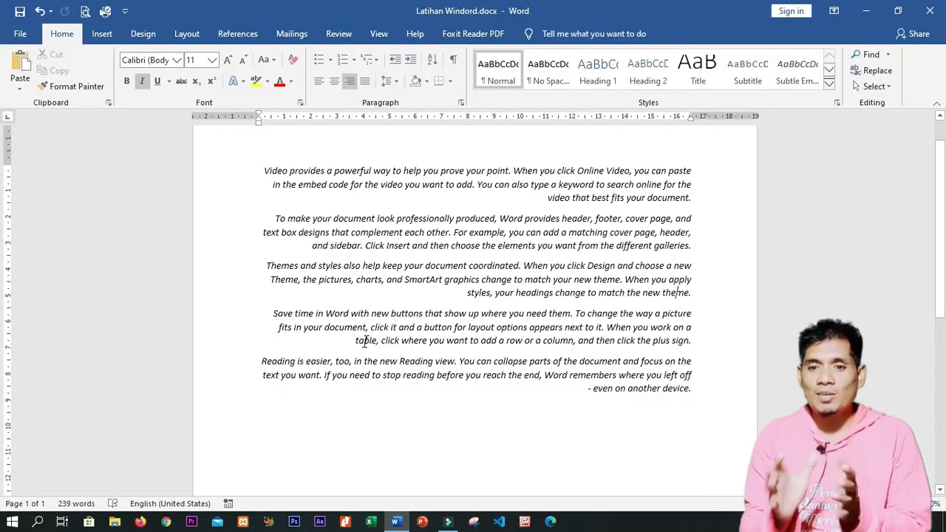
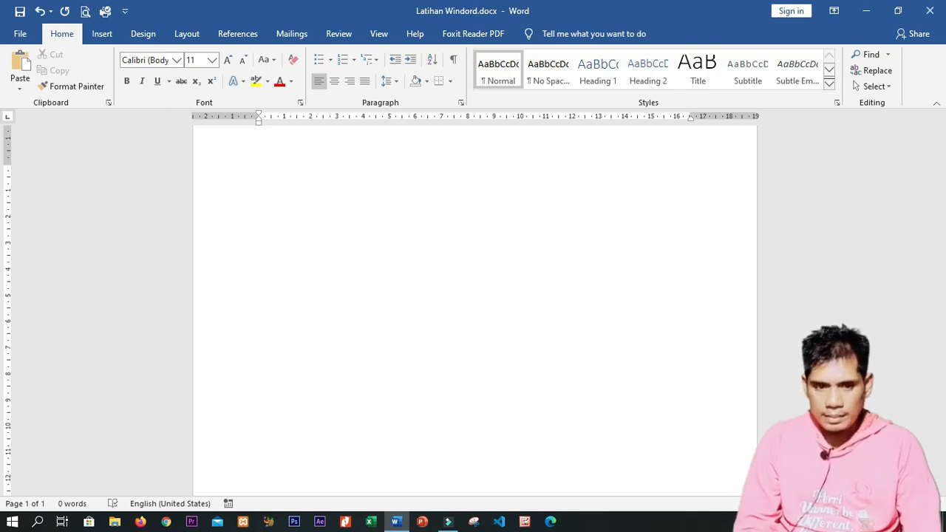
# Start a numbered list with its number shifted to the page's left margin, and enter "Apa yang dimaksud dengan tekanan" as item 1
pyautogui.write('1.')
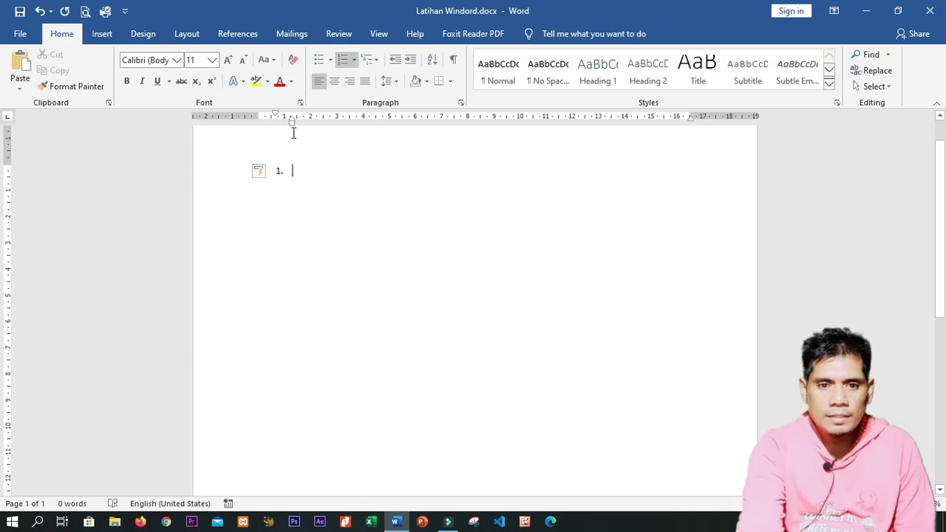
pyautogui.moveTo(292, 126); pyautogui.dragTo(278, 132)
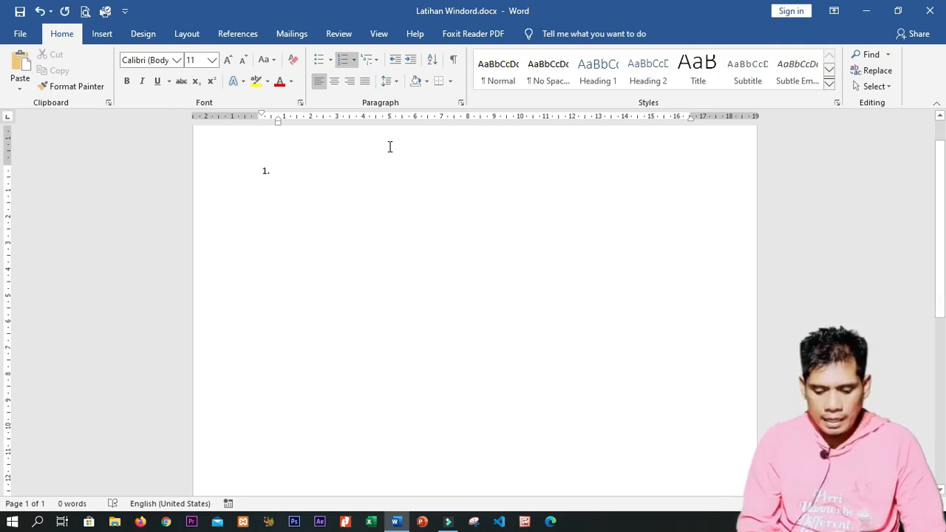
pyautogui.write('Apa yang ')
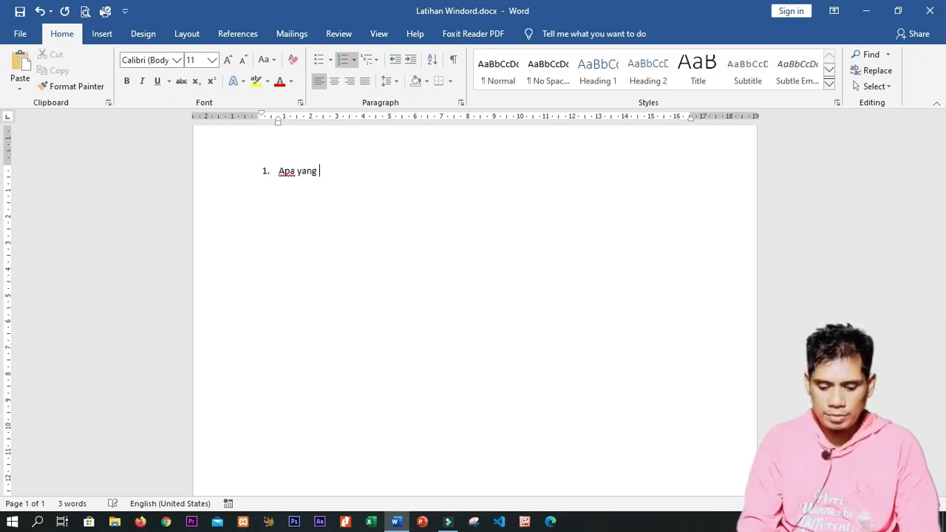
pyautogui.write('dimaksud dengan')
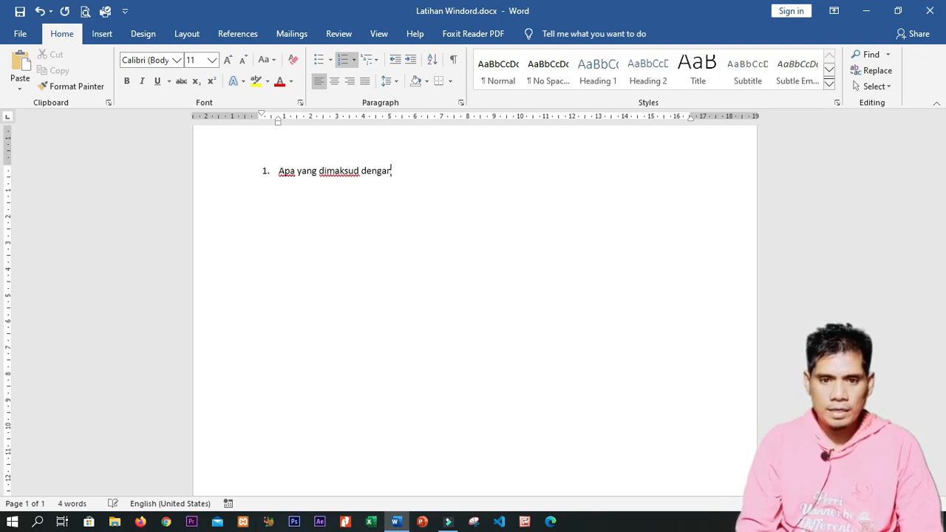
pyautogui.write(' tekanan')
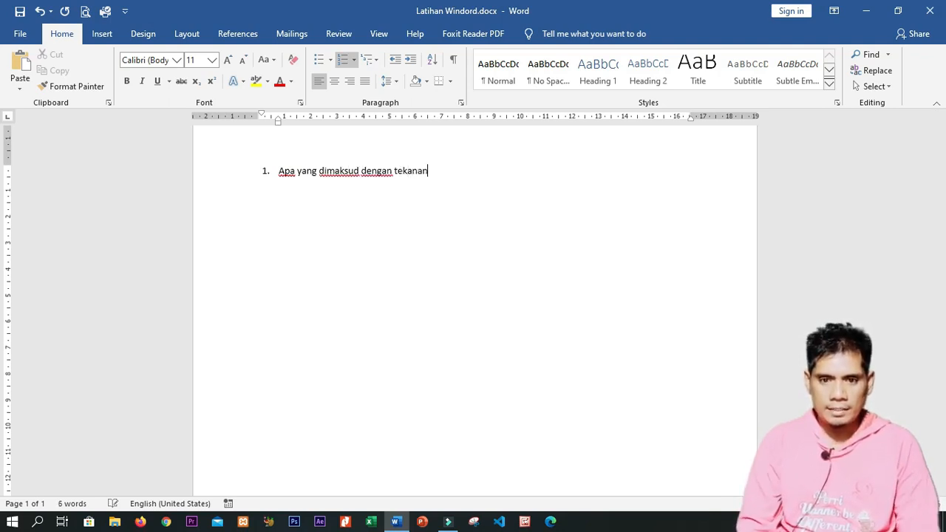
# Add an empty second list item and insert an unnumbered blank paragraph between it and the first item
pyautogui.press('Return')
pyautogui.press('Up')
pyautogui.press('End')
pyautogui.press('Return')
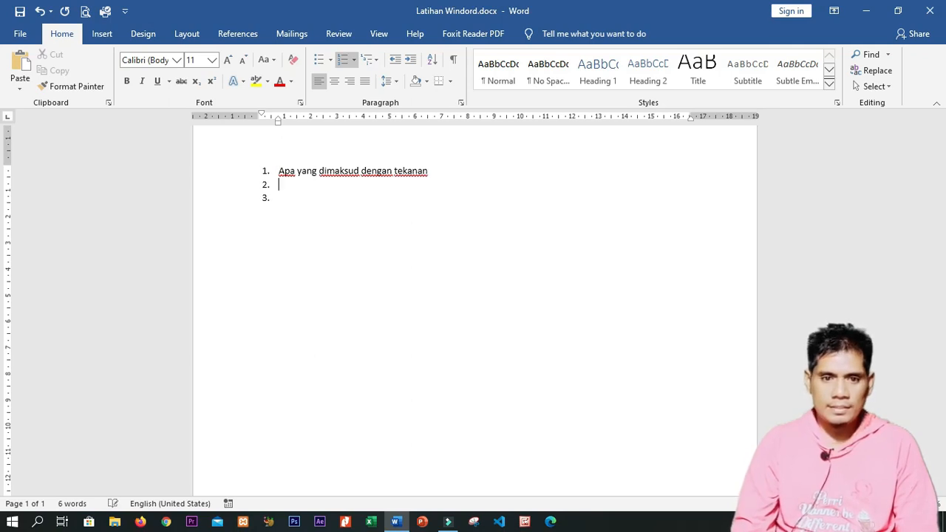
pyautogui.press('BackSpace')
pyautogui.press('BackSpace')
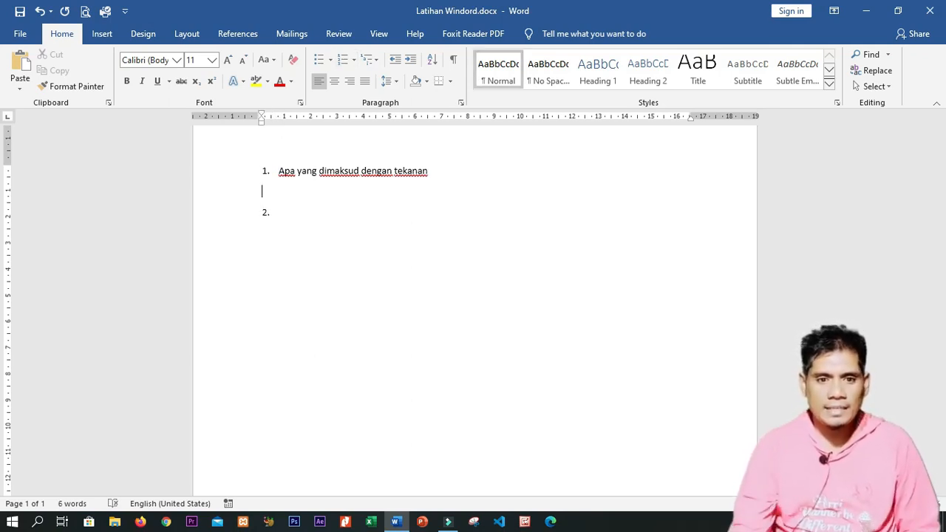
# Show the formatting marks and indent the blank paragraph to line up with the first item's text
pyautogui.click(454, 59)
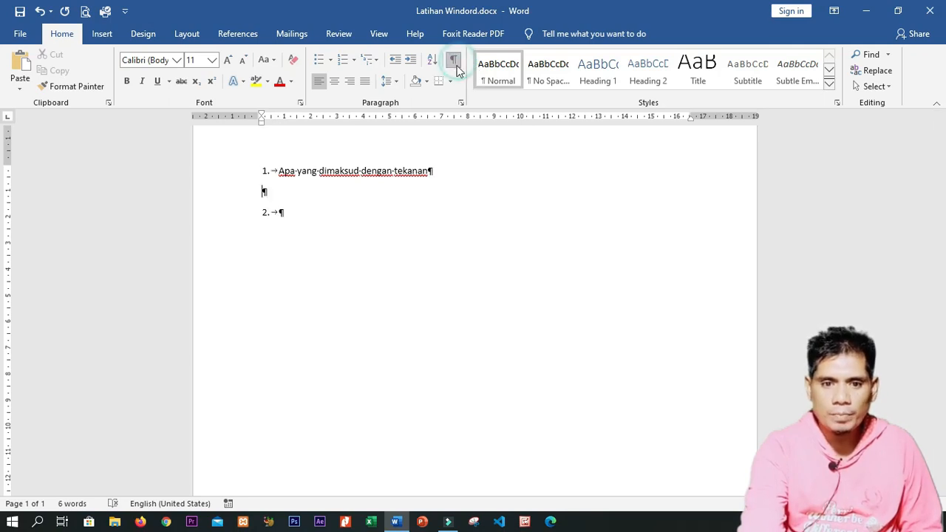
pyautogui.click(281, 192)
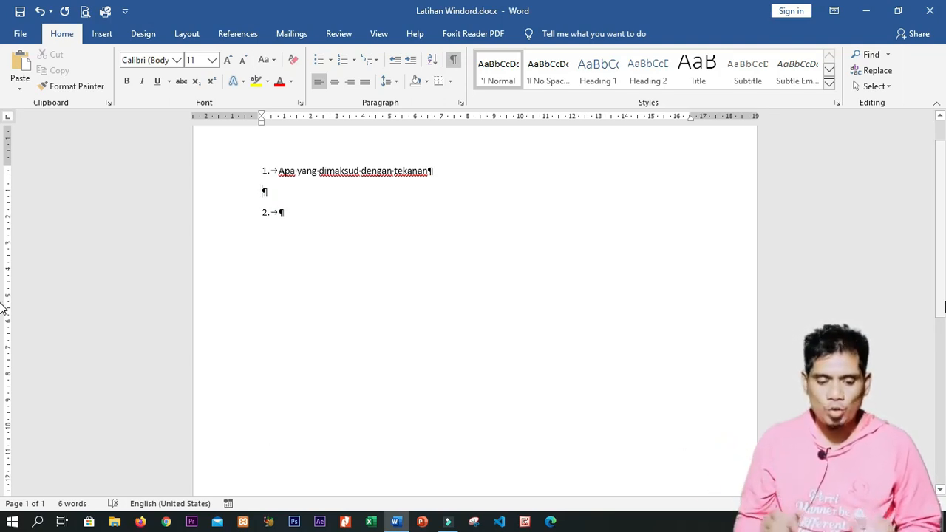
pyautogui.press('Tab')
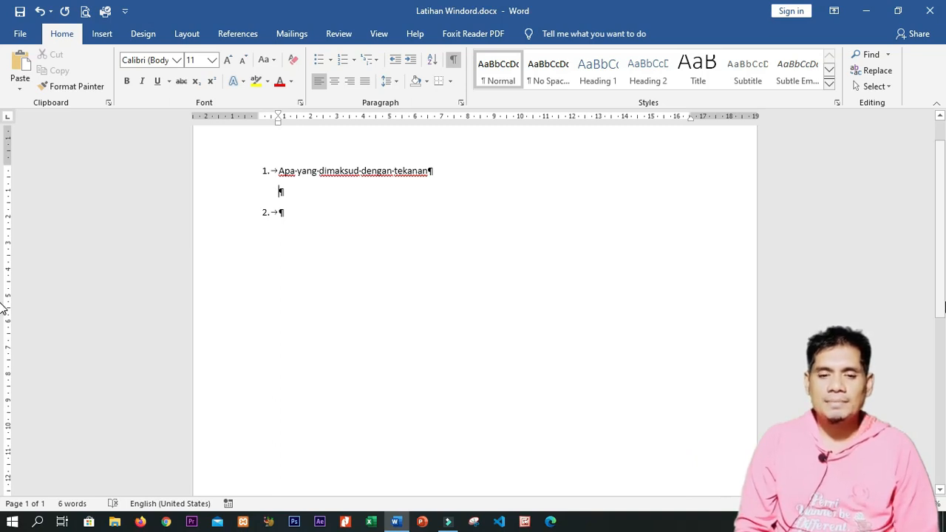
pyautogui.press('Up')
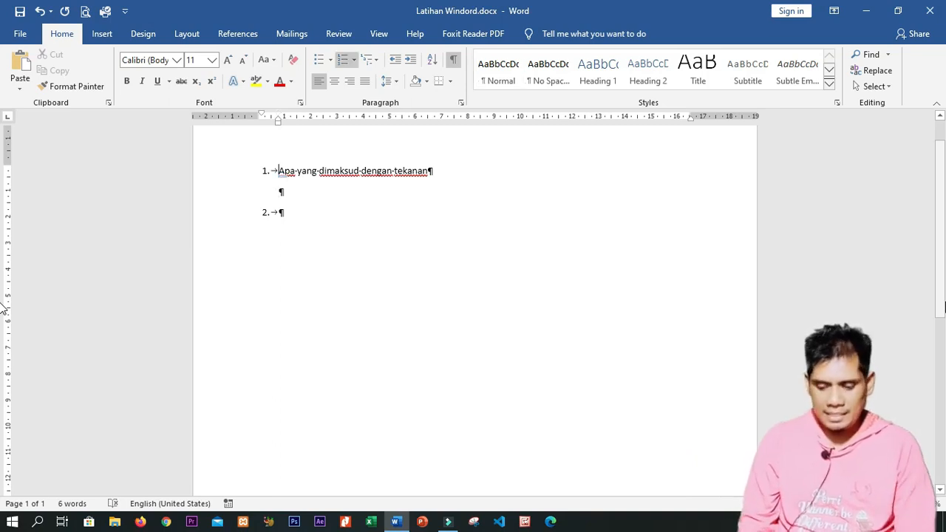
pyautogui.press('Down')
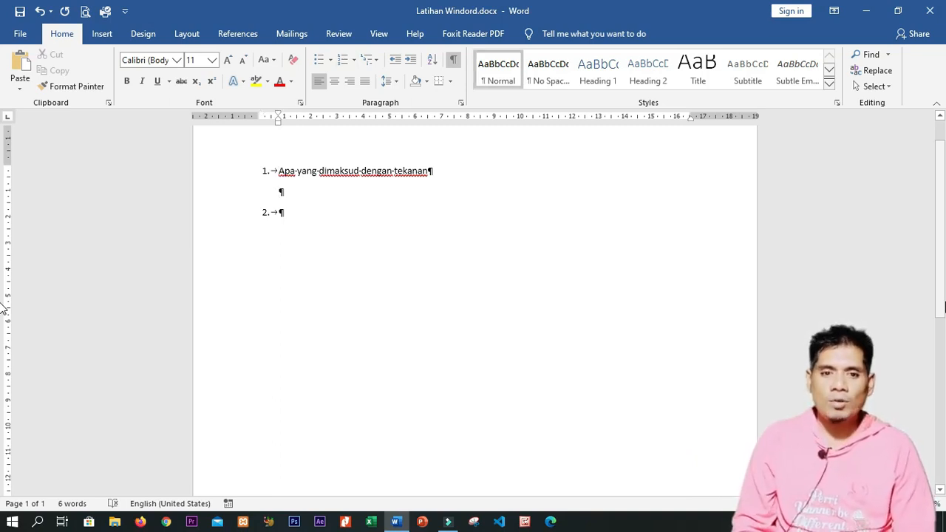
# Fill the indented paragraph below item 1 with random placeholder text running onto a second line
pyautogui.write('Daksdba askfdhakda dsa')
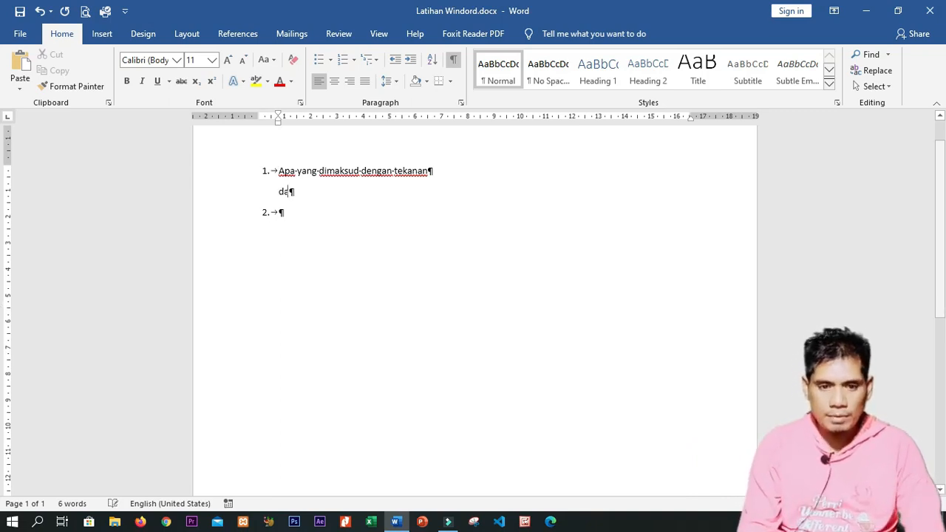
pyautogui.write('dhaskdasn asdgakdha')
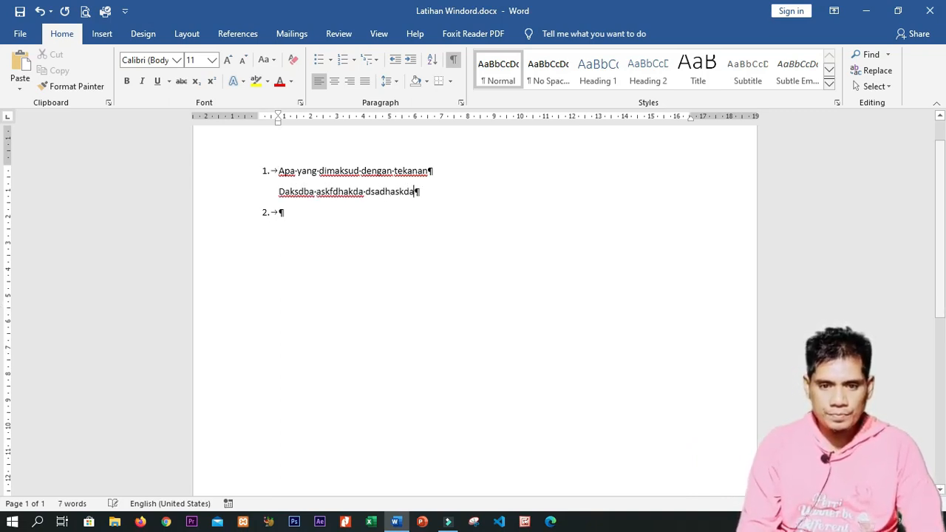
pyautogui.write('dasmnd ')
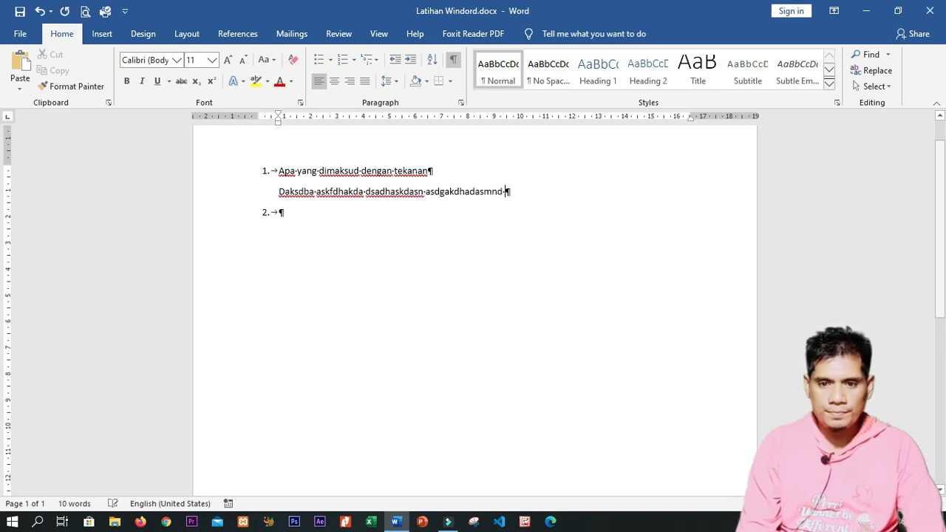
pyautogui.write('asudhasd dauishdKD DAJKSHDAK')
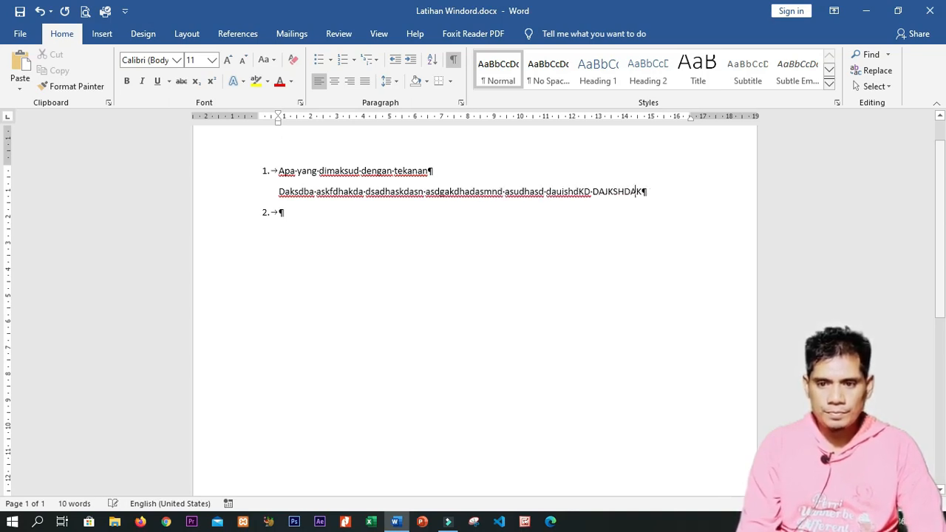
pyautogui.write('D DADHASD ASJDA')
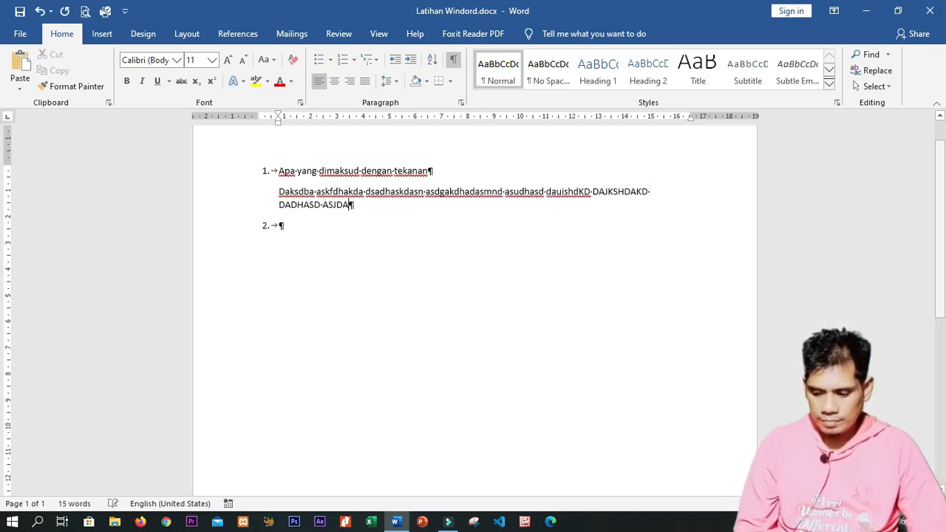
# Turn the placeholder paragraph into lettered sub-item "A." and insert an unlettered blank line between it and item 1
pyautogui.write('A.')
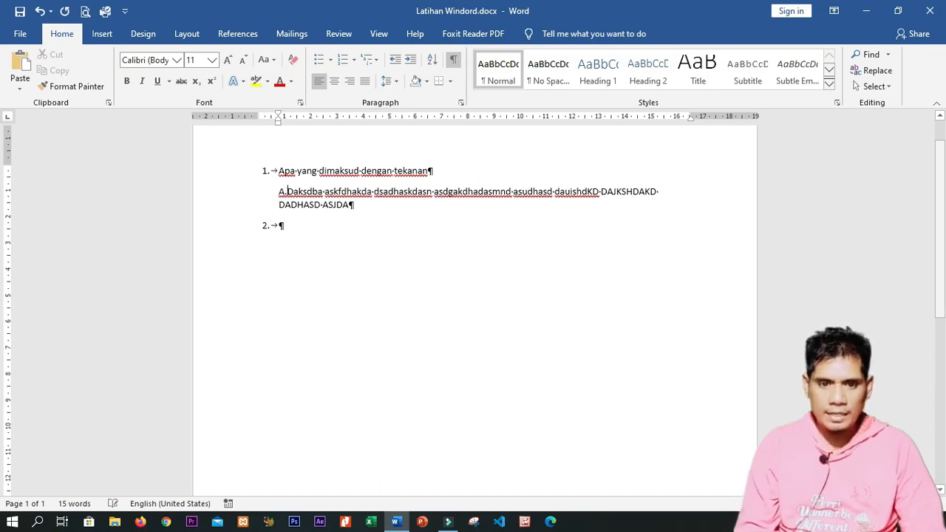
pyautogui.press('Up')
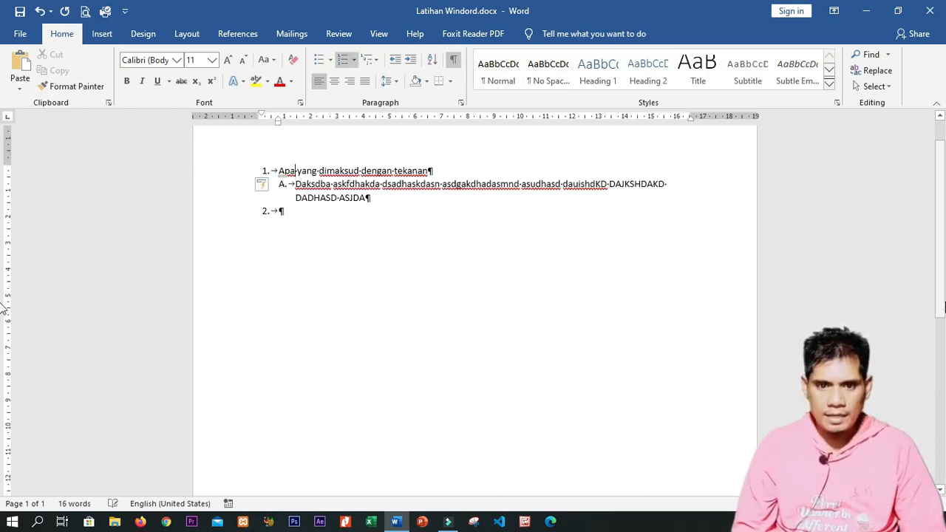
pyautogui.press('End')
pyautogui.press('Return')
pyautogui.press('BackSpace')
pyautogui.press('Down')
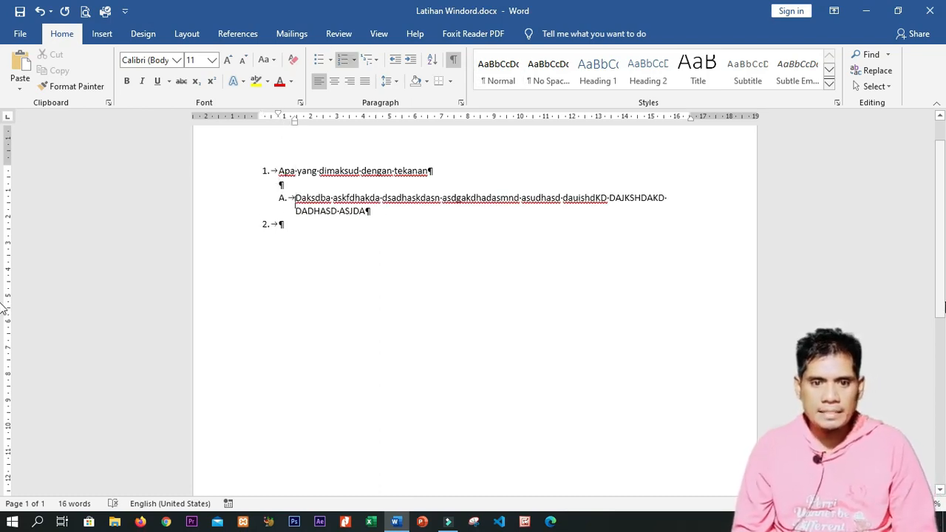
# Try a wider hanging indent on sub-item A, and undo it
pyautogui.press('Down')
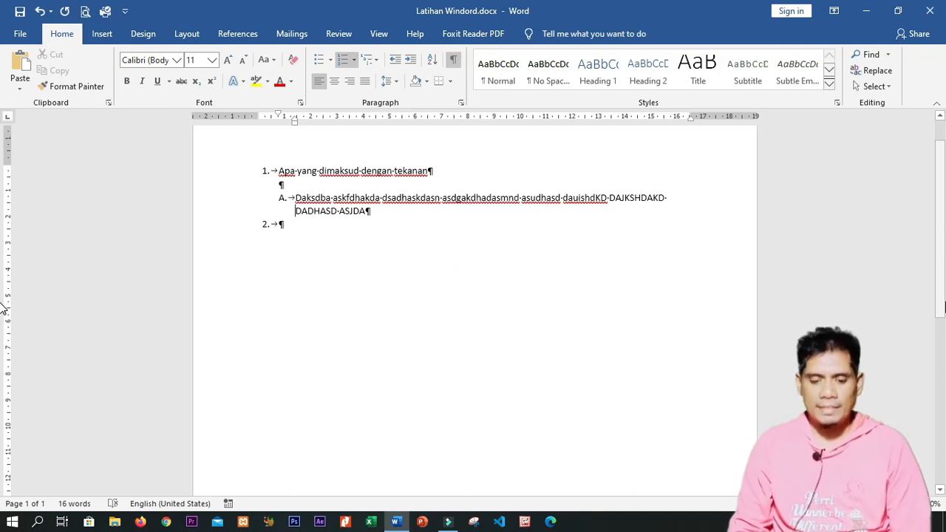
pyautogui.hotkey('ctrl', 't')
pyautogui.hotkey('ctrl', 't')
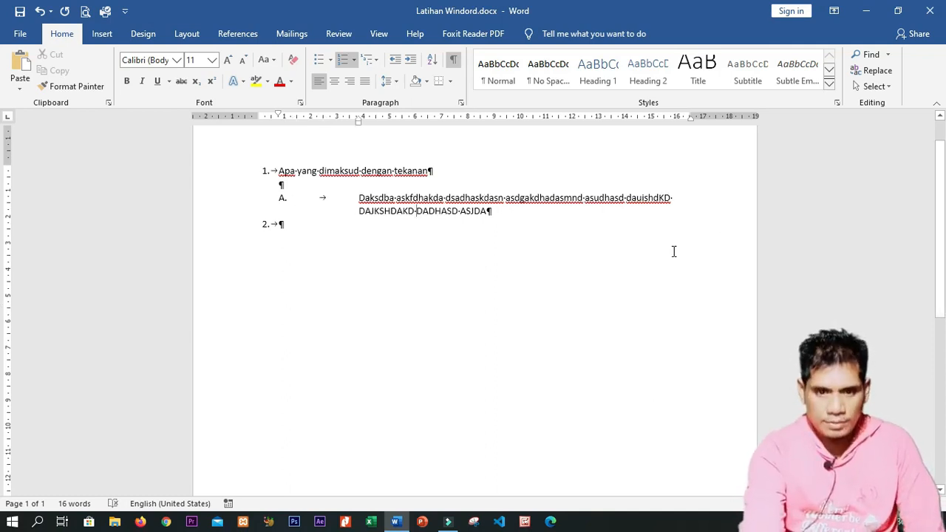
pyautogui.hotkey('ctrl', 'z')
pyautogui.hotkey('ctrl', 'z')
# Add a tab stop at about 4 cm to sub-item A and extend its hanging indent to about 7.5 cm
pyautogui.moveTo(315, 118); pyautogui.dragTo(299, 120)
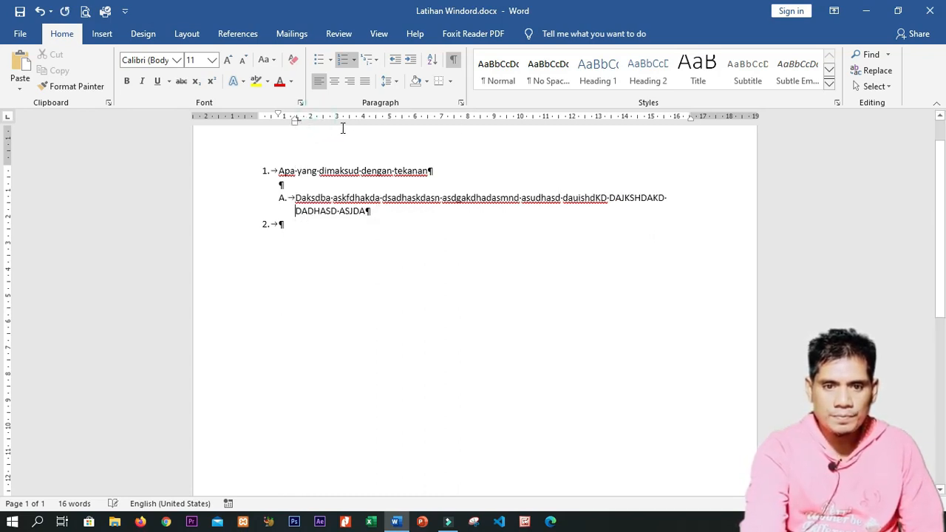
pyautogui.click(363, 118)
pyautogui.press('Tab')
pyautogui.press('Tab')
pyautogui.press('Tab')
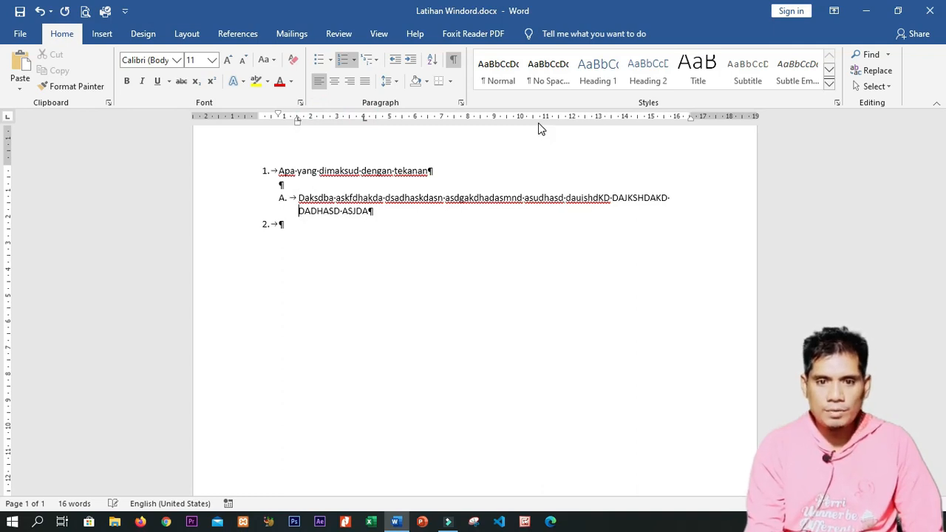
pyautogui.press('Tab')
pyautogui.press('Tab')
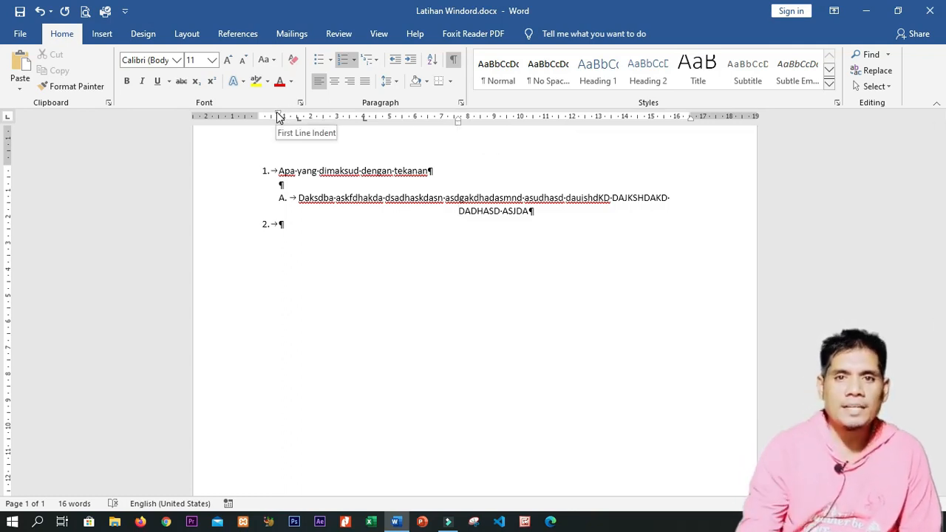
# Shift the whole of sub-item A inward by several indent levels and bring it back to its previous position
pyautogui.hotkey('ctrl', 'z')
pyautogui.hotkey('ctrl', 'z')
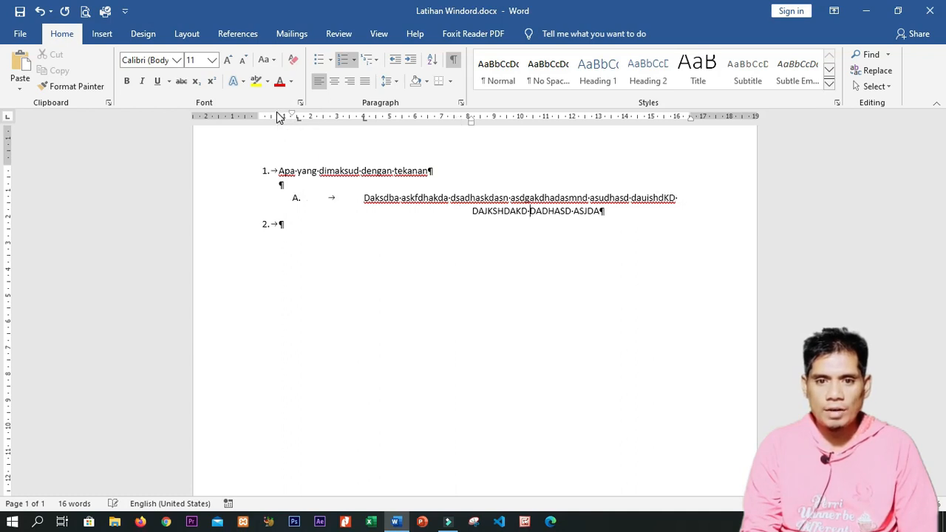
pyautogui.hotkey('ctrl', 'z')
pyautogui.hotkey('ctrl', 'z')
pyautogui.hotkey('ctrl', 'z')
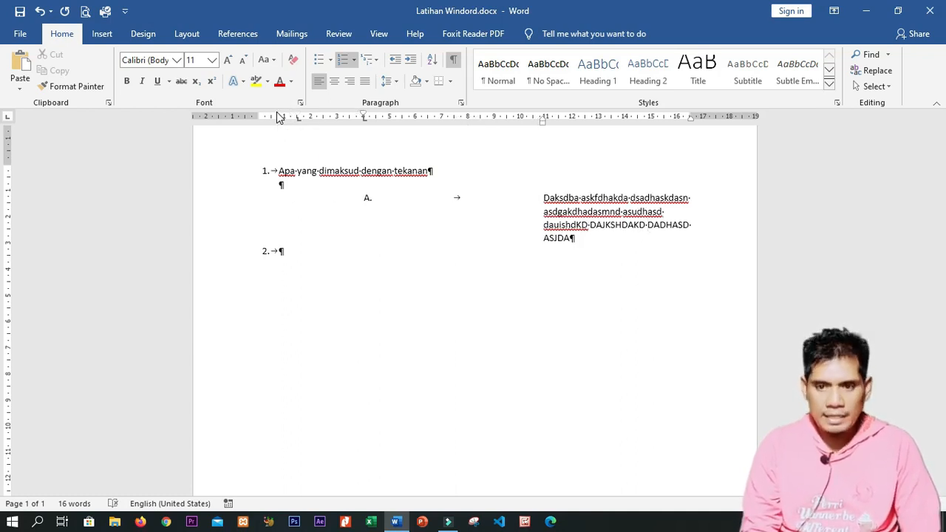
pyautogui.hotkey('ctrl', 'z')
pyautogui.hotkey('ctrl', 'z')
pyautogui.hotkey('ctrl', 'z')
pyautogui.hotkey('ctrl', 'z')
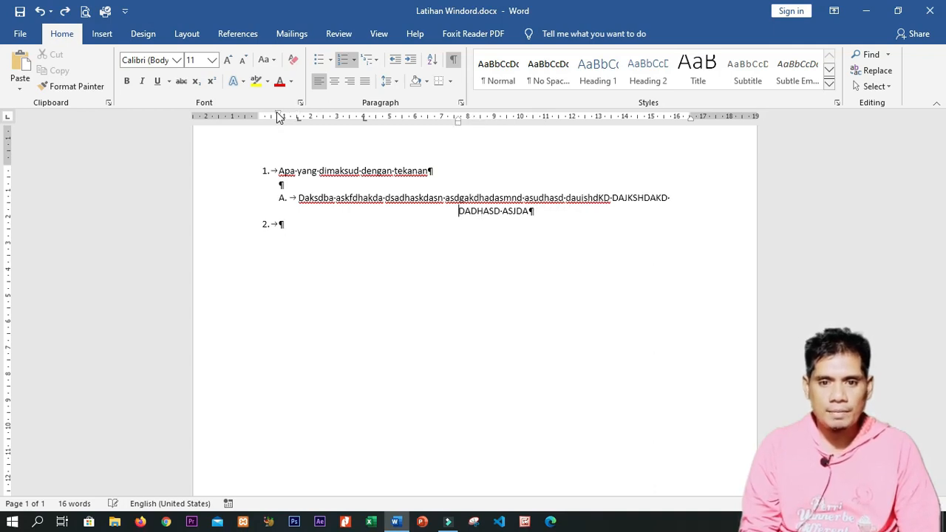
# Delete the entire list so the document is empty
pyautogui.press('BackSpace')
pyautogui.press('BackSpace')
pyautogui.press('BackSpace')
pyautogui.press('BackSpace')
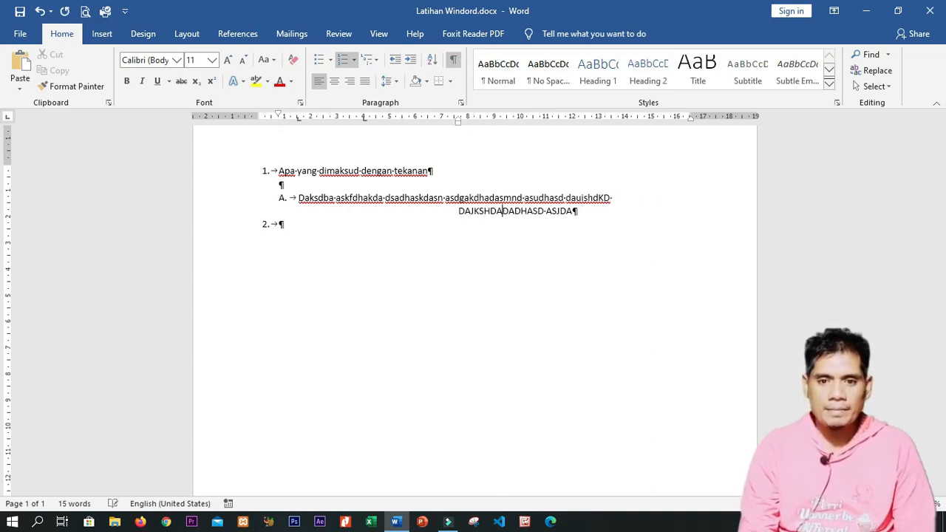
pyautogui.hotkey('ctrl', 'a')
pyautogui.press('BackSpace')
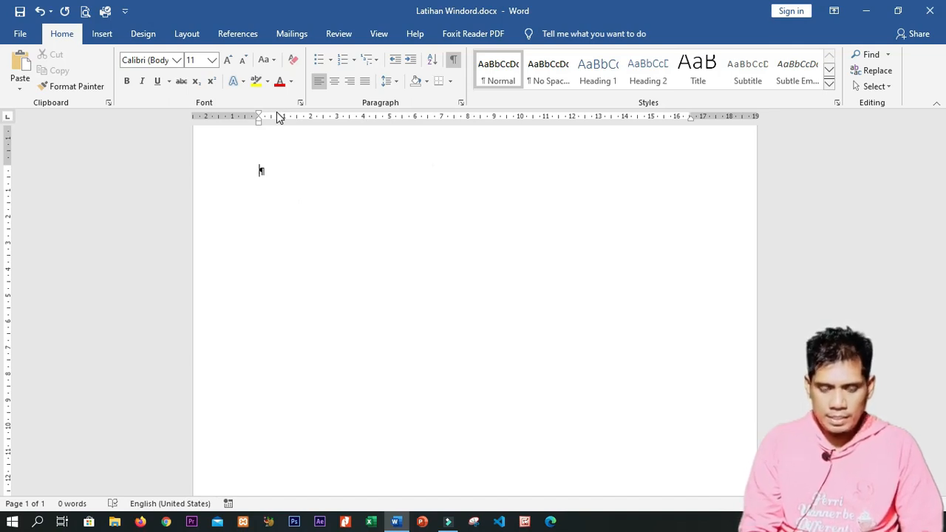
# Indent the empty paragraph one level from the left and generate sample text with =RAND()
pyautogui.hotkey('ctrl', 'm')
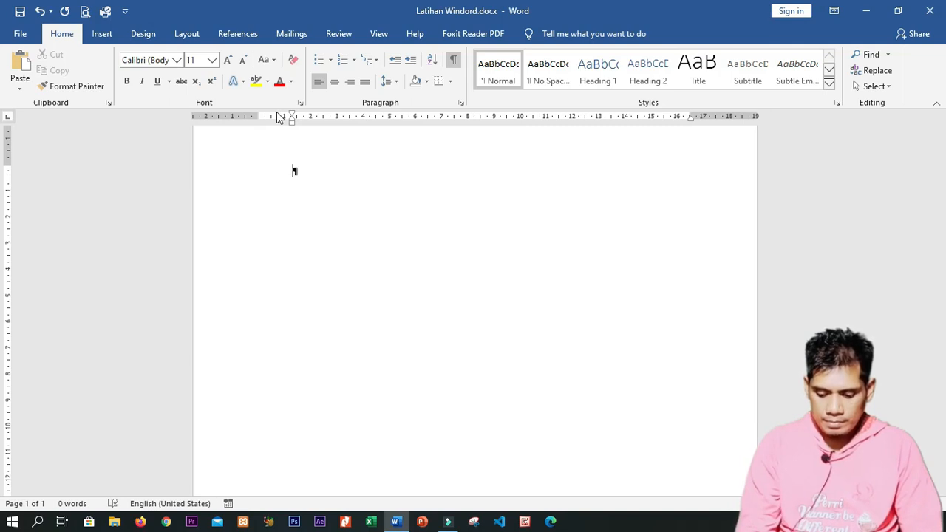
pyautogui.write('RAND()')
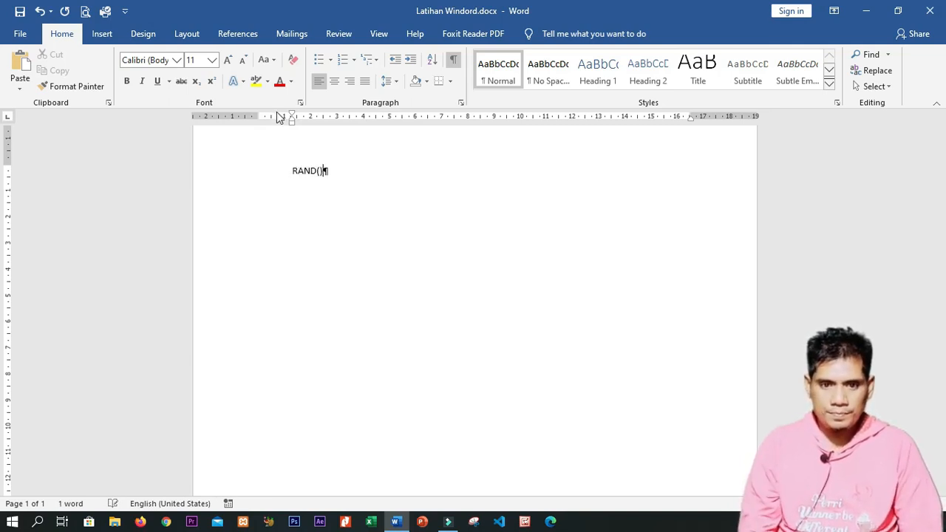
pyautogui.press('Home')
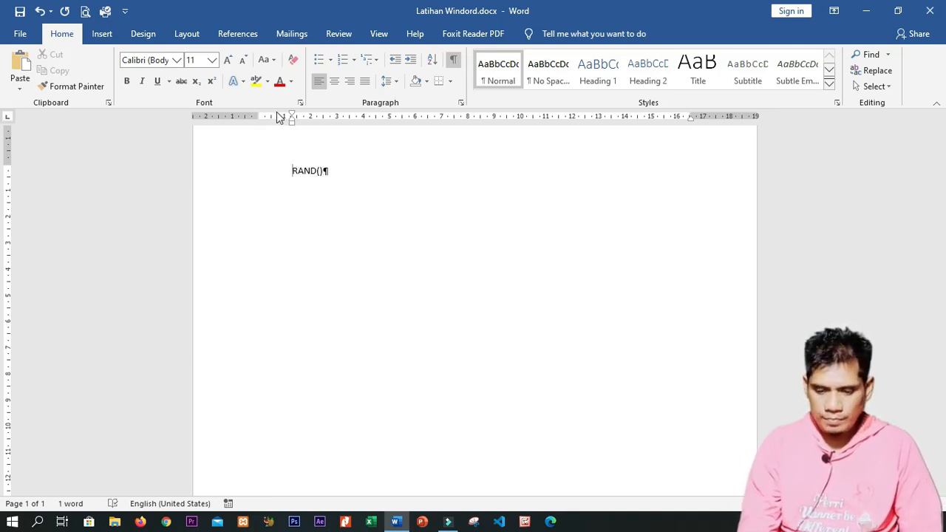
pyautogui.write('=')
pyautogui.press('End')
pyautogui.press('Return')
# Delete all the sample text from the second paragraph to the end, keeping only the "Video provides" paragraph
pyautogui.press('Up')
pyautogui.press('Up')
pyautogui.press('Up')
pyautogui.press('Up')
pyautogui.press('Up')
pyautogui.press('Up')
pyautogui.press('Up')
pyautogui.press('Up')
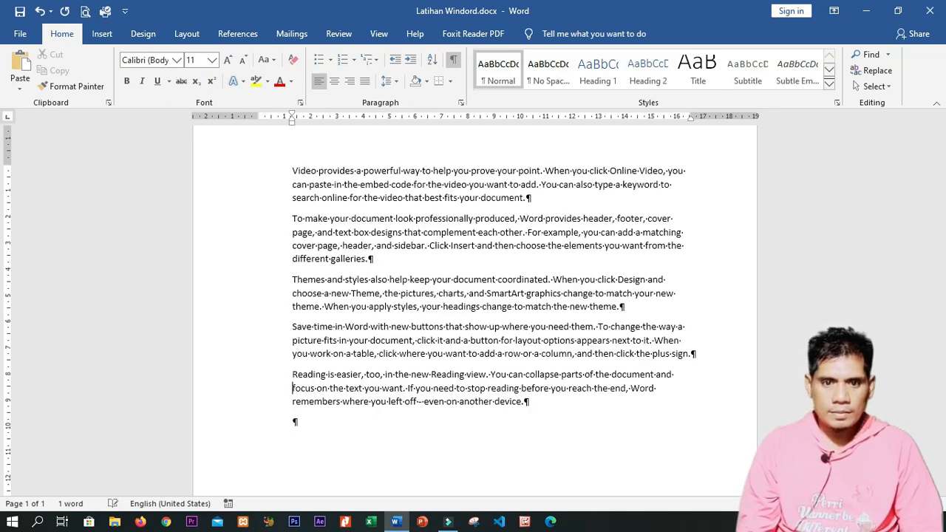
pyautogui.press('Up')
pyautogui.press('Up')
pyautogui.press('Up')
pyautogui.press('Up')
pyautogui.press('Up')
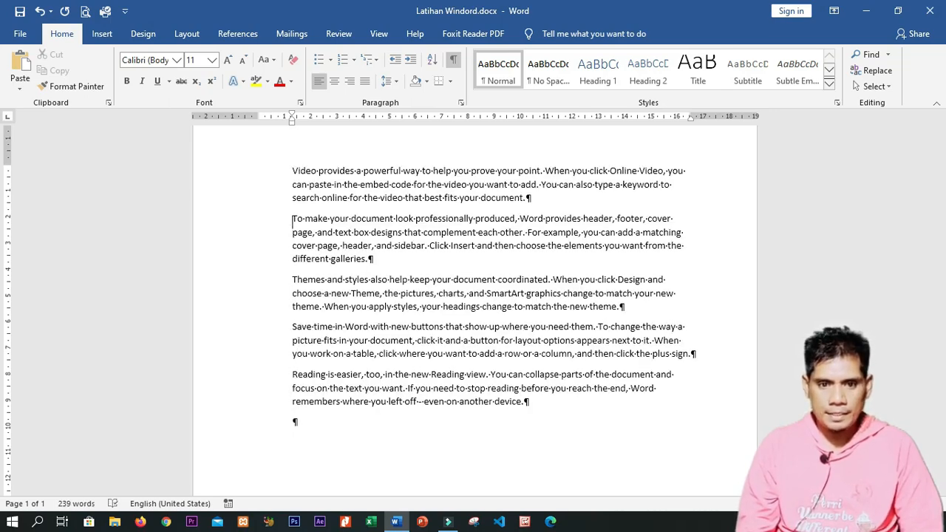
pyautogui.hotkey('ctrl', 'shift', 'End')
pyautogui.press('Delete')
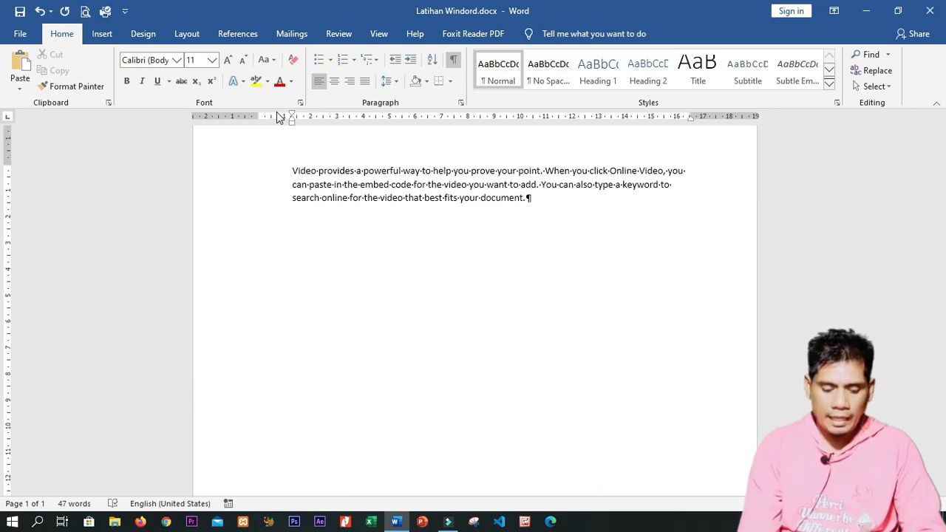
# Reduce the paragraph's hanging indent to the left margin and extend it inward to about 7.5 cm
pyautogui.hotkey('ctrl', 'shift', 't')
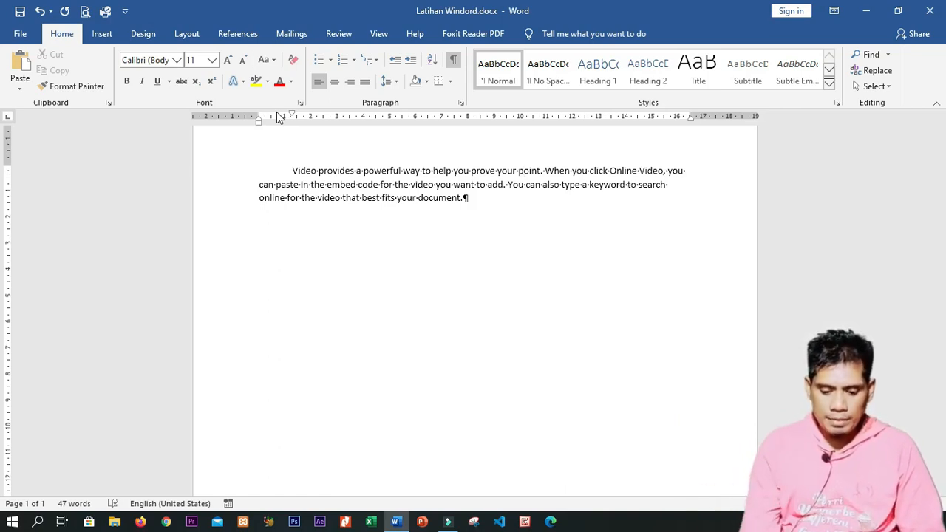
pyautogui.hotkey('ctrl', 't')
pyautogui.hotkey('ctrl', 't')
pyautogui.hotkey('ctrl', 't')
pyautogui.hotkey('ctrl', 't')
pyautogui.hotkey('ctrl', 't')
# Reduce the hanging indent step by step until the paragraph's wrapped lines start at the left margin
pyautogui.hotkey('ctrl', 'shift', 't')
pyautogui.hotkey('ctrl', 'shift', 't')
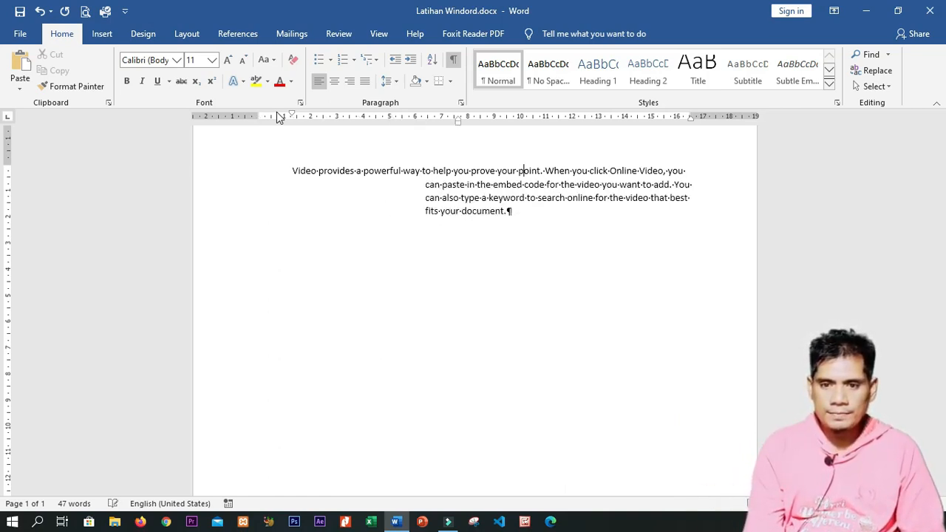
pyautogui.hotkey('ctrl', 'shift', 't')
pyautogui.hotkey('ctrl', 'shift', 't')
pyautogui.hotkey('ctrl', 'shift', 't')
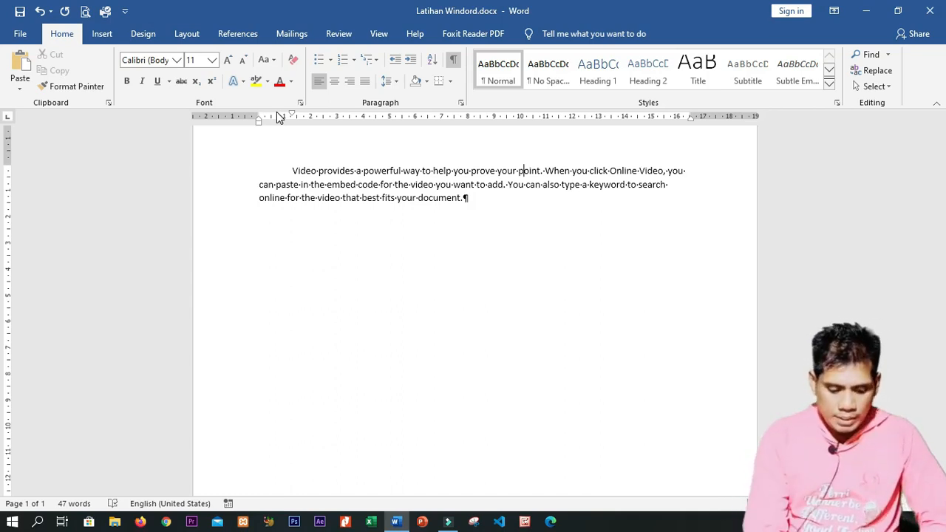
# Underline the whole "Video provides" paragraph
pyautogui.hotkey('ctrl', 'a')
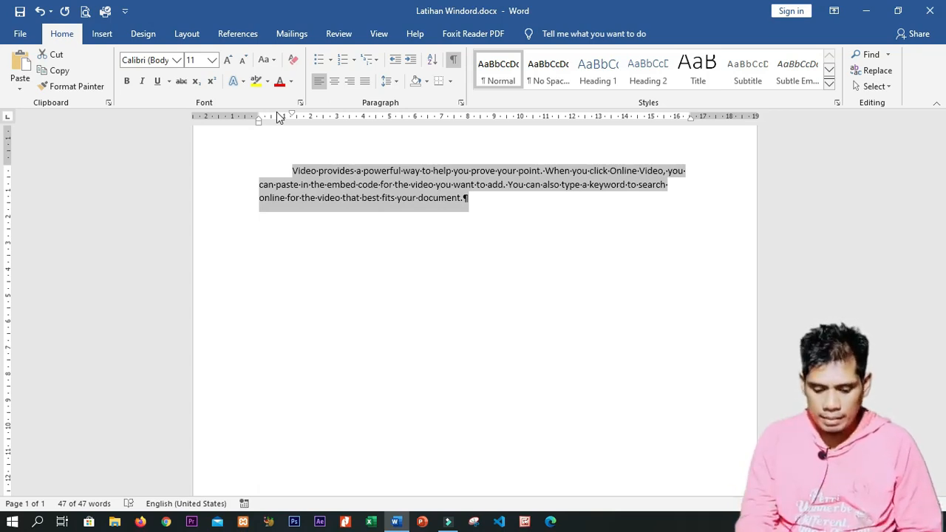
pyautogui.hotkey('ctrl', 'u')
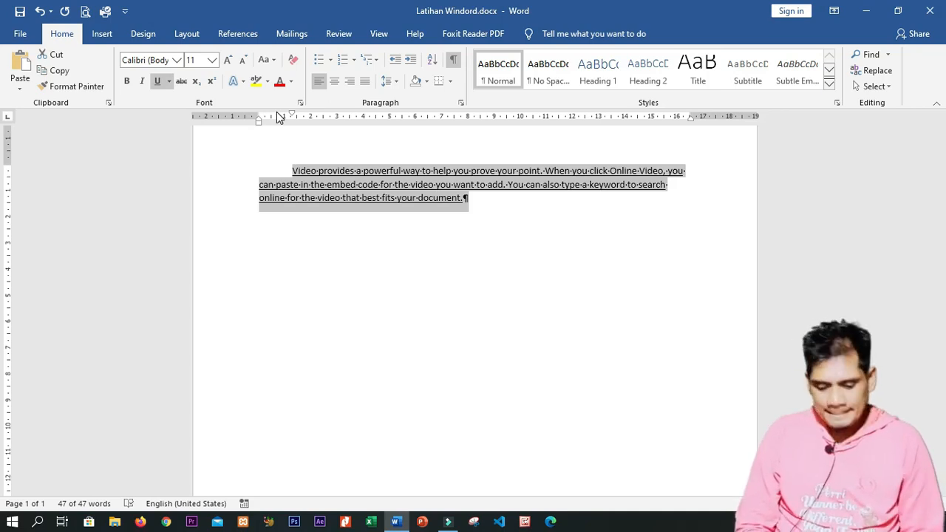
pyautogui.press('Left')
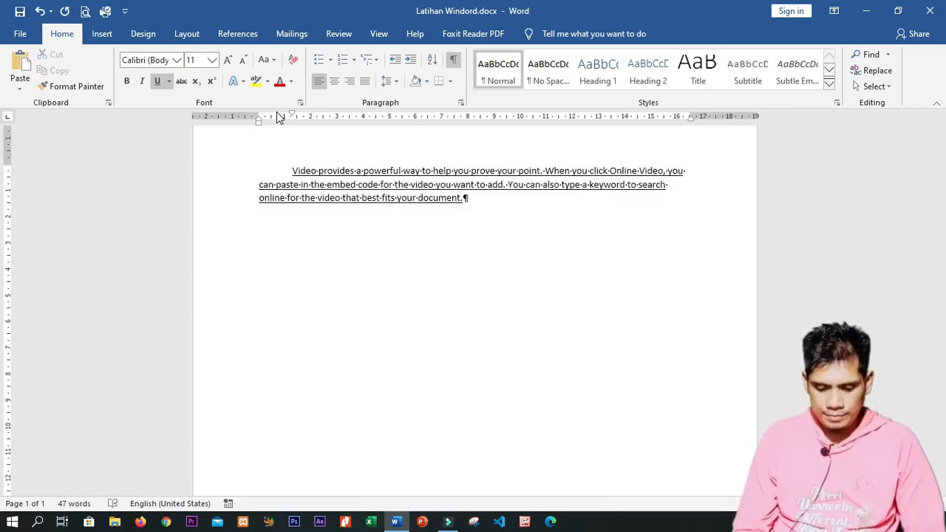
# Replace the underlined paragraph with fresh, unformatted sample text generated by =RAND()
pyautogui.hotkey('ctrl', 'a')
pyautogui.press('Delete')
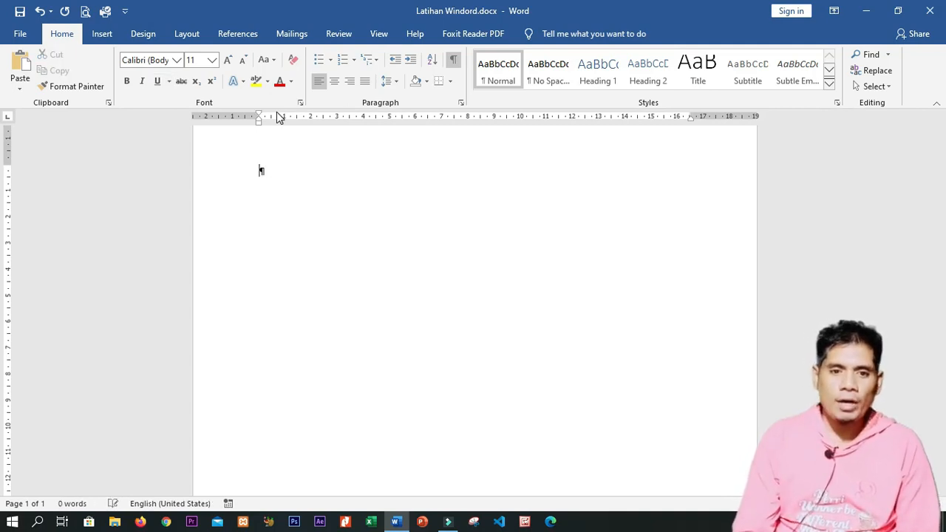
pyautogui.write('=')
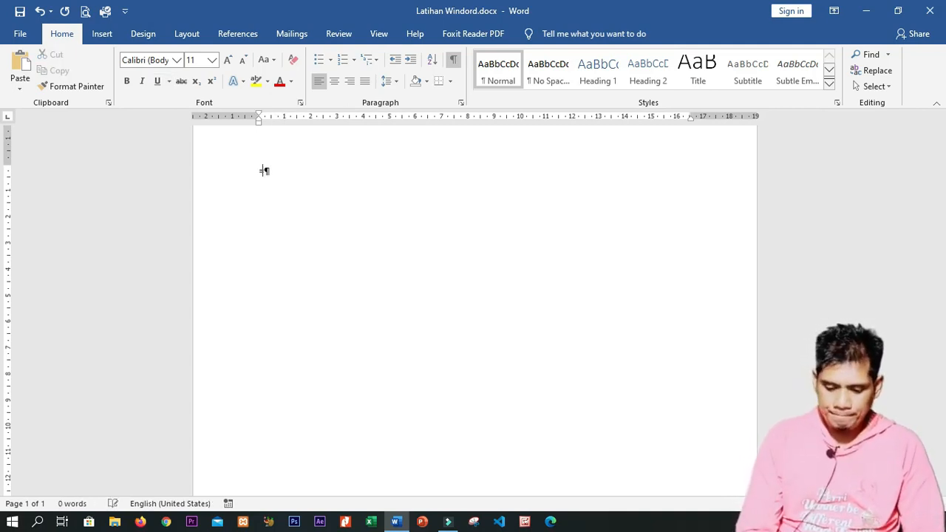
pyautogui.write('rand()')
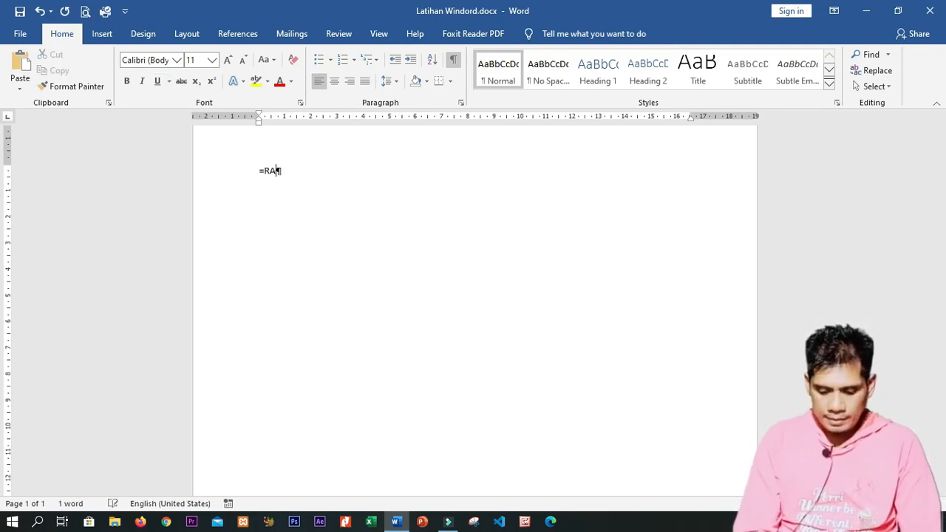
pyautogui.press('Return')
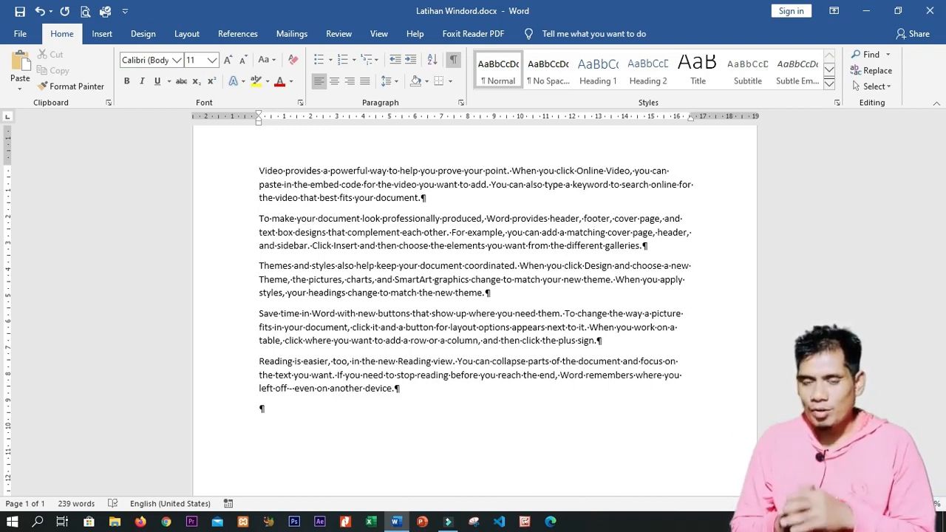
# Select the document's entire contents and delete all of the sample text
pyautogui.hotkey('ctrl', 'a')
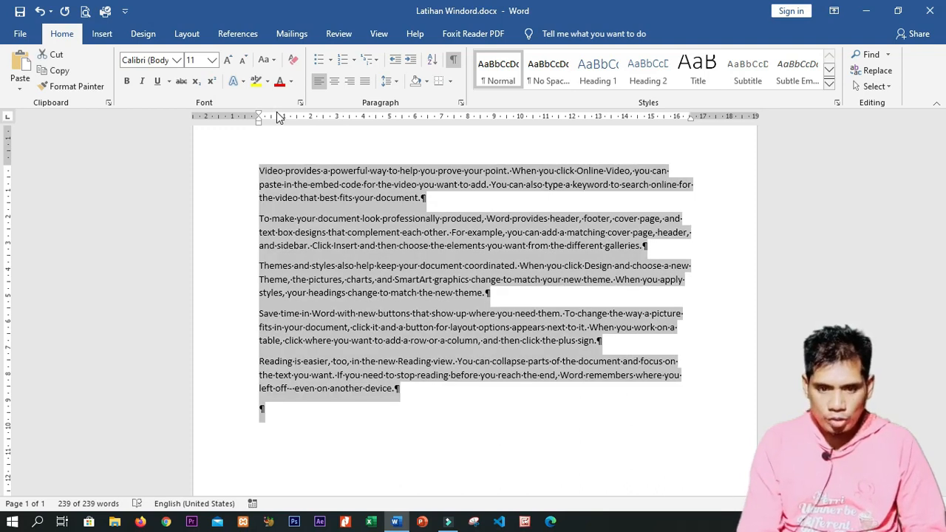
pyautogui.press('Right')
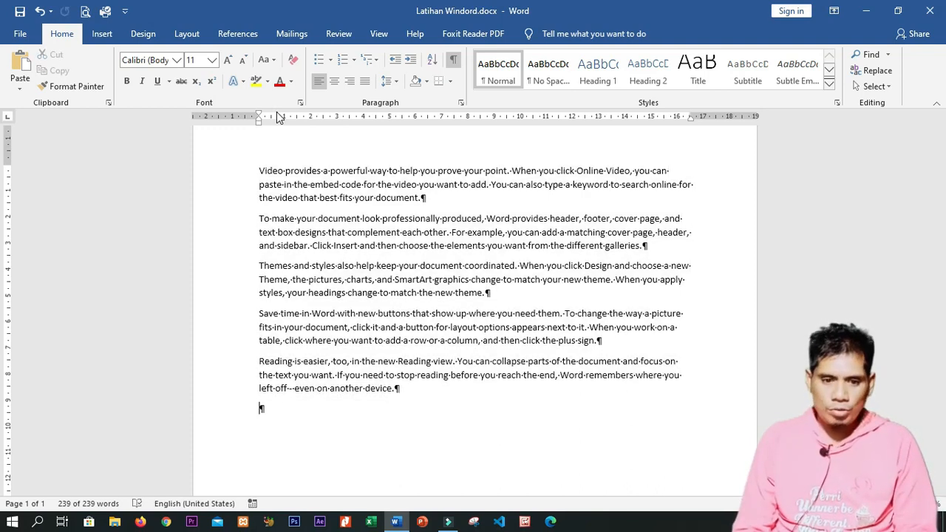
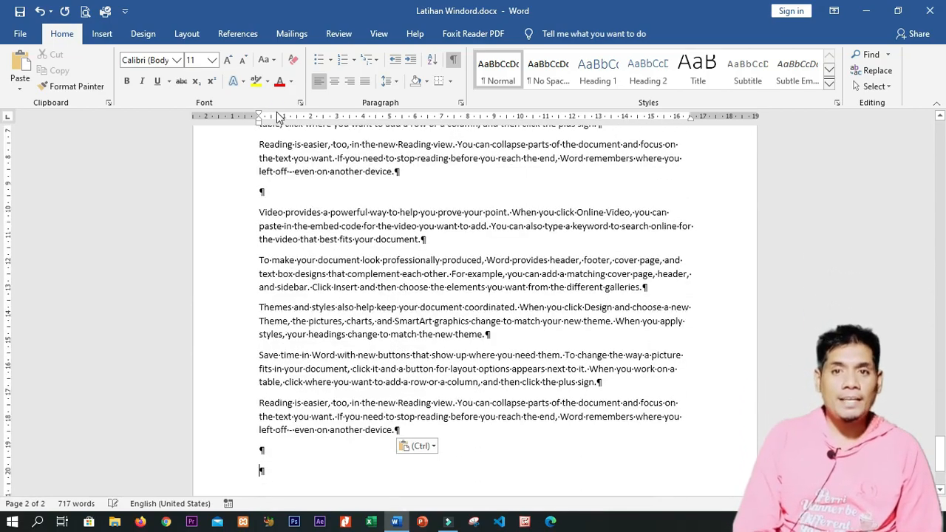
pyautogui.hotkey('ctrl', 'a')
pyautogui.press('Delete')
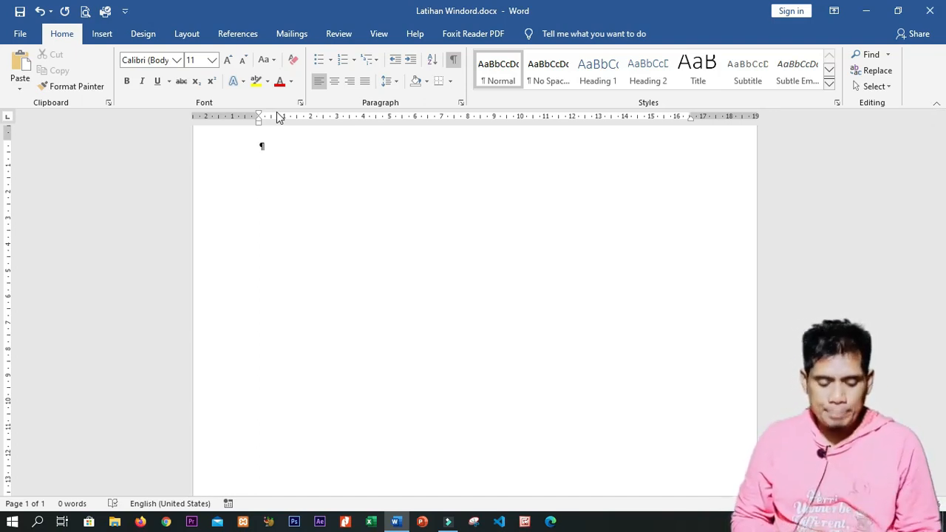
# Undo the deletion of the sample text and return to the start of the document
pyautogui.hotkey('ctrl', 'z')
pyautogui.hotkey('ctrl', 'z')
pyautogui.hotkey('ctrl', 'z')
pyautogui.hotkey('ctrl', 'z')
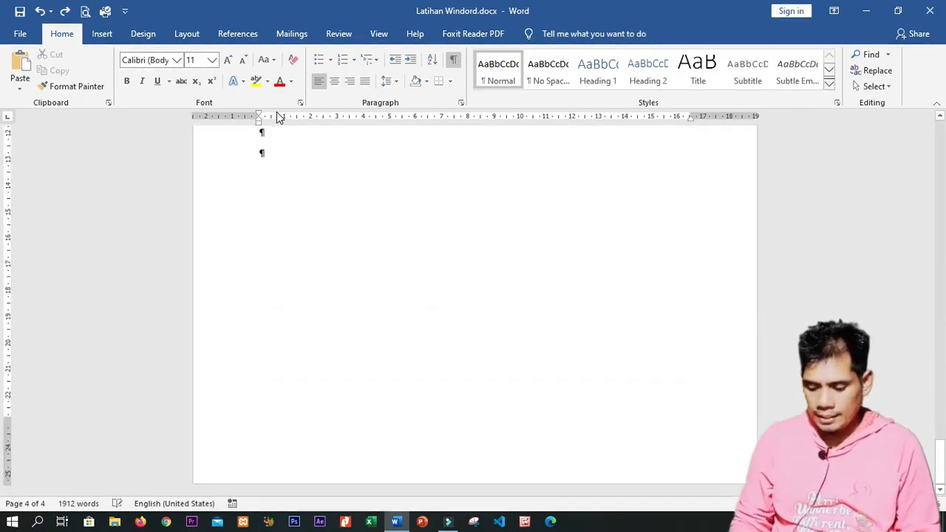
pyautogui.hotkey('ctrl', 'Home')
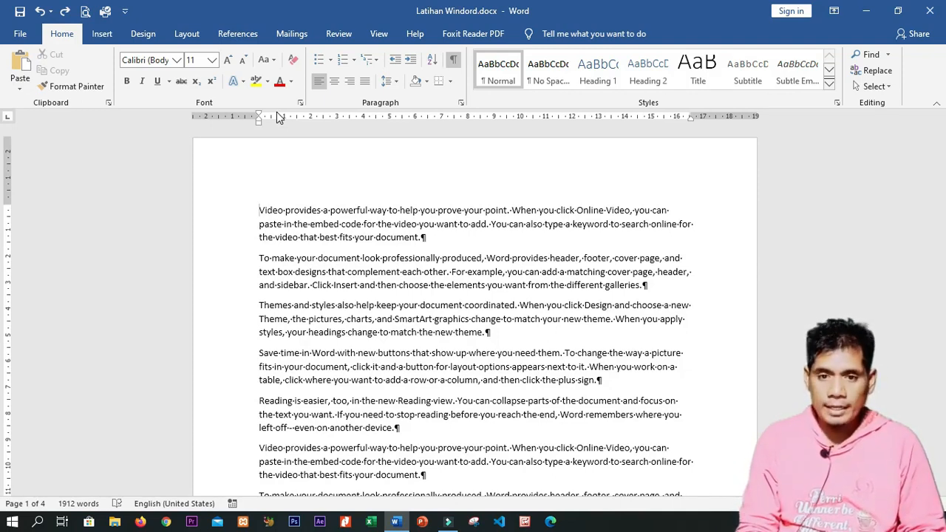
# Create a new blank document containing the text "AFABF CHAFSAF FBFK" and close it without saving
pyautogui.hotkey('ctrl', 'n')
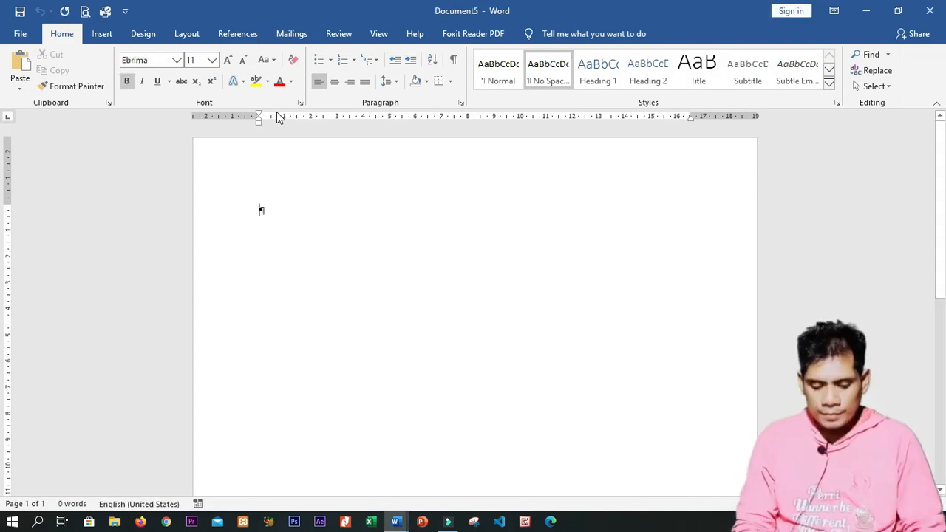
pyautogui.write('AFABF CHAFSAF FBFK')
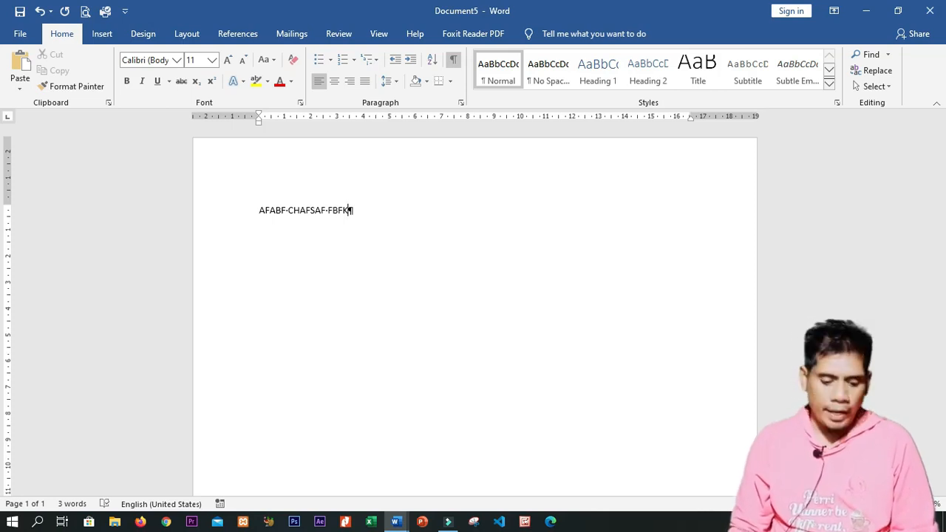
pyautogui.hotkey('alt', 'F4')
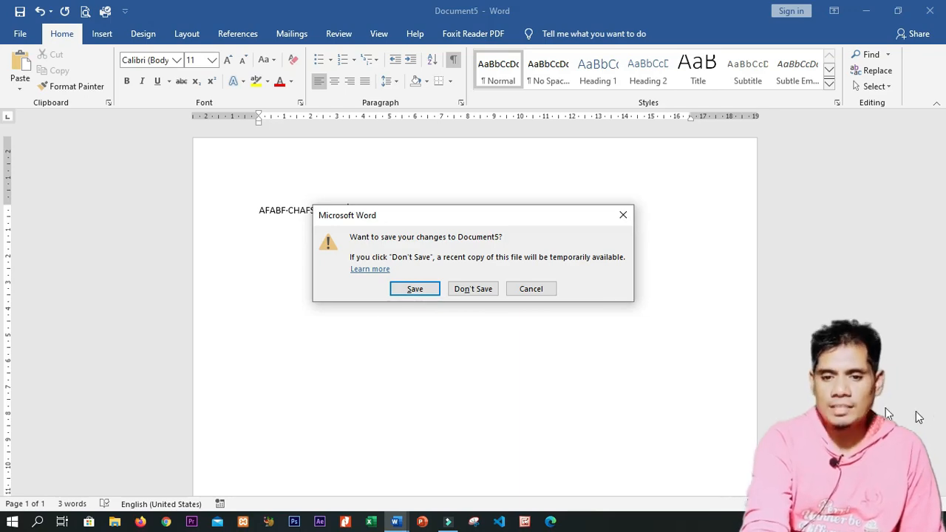
pyautogui.click(477, 292)
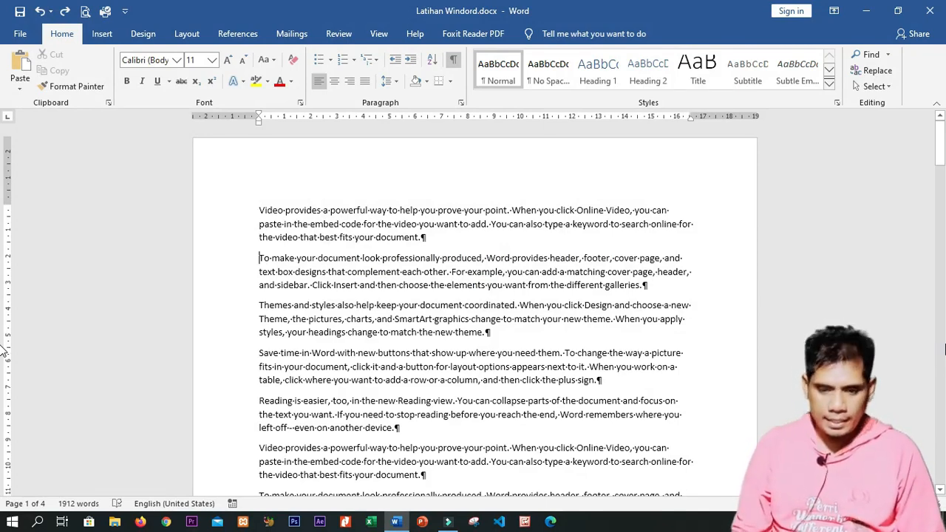
# Delete everything after the first "Video provides" paragraph and return to the start of the document
pyautogui.hotkey('ctrl', 'shift', 'End')
pyautogui.press('Delete')
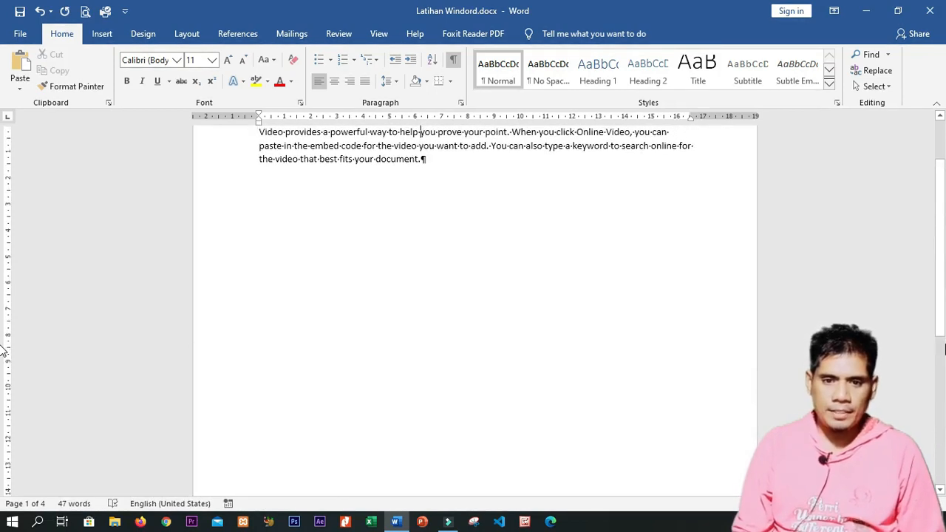
pyautogui.hotkey('ctrl', 'Home')
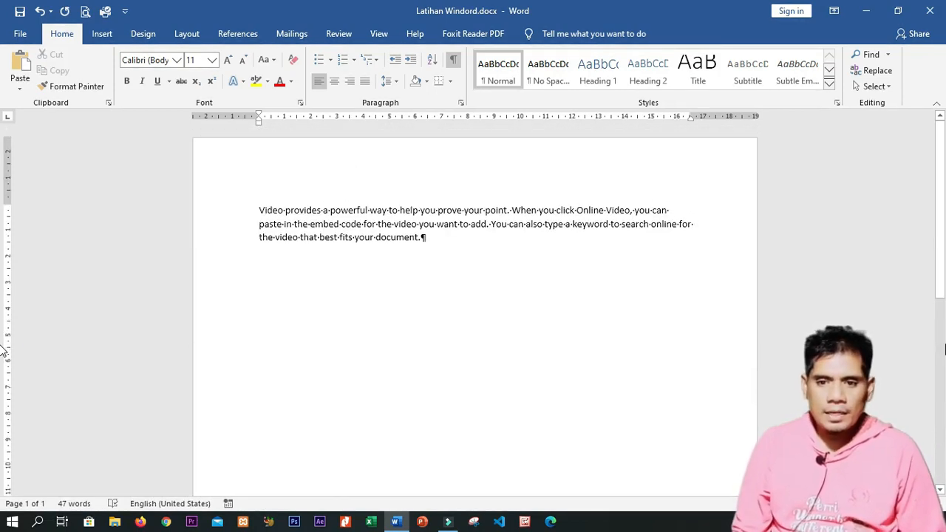
# Add two empty paragraphs after the "Video provides" paragraph
pyautogui.hotkey('ctrl', 'a')
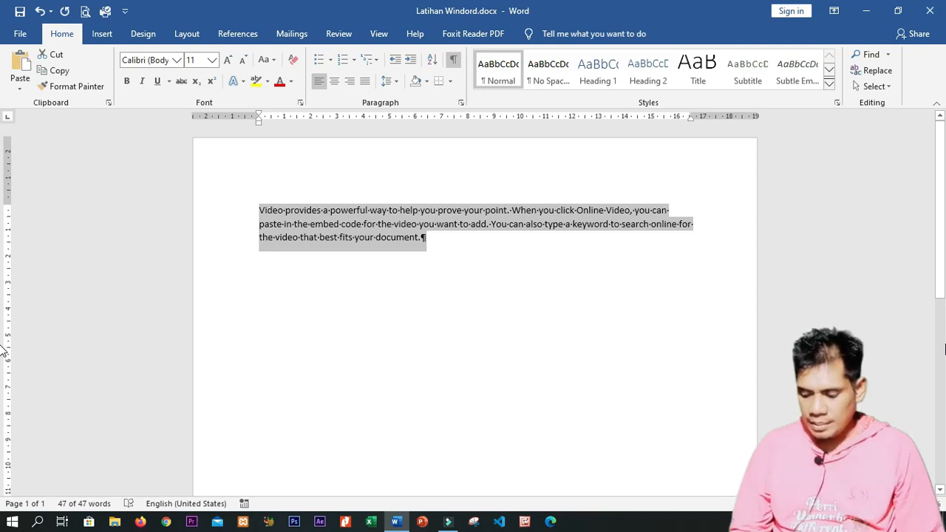
pyautogui.press('Right')
pyautogui.press('Return')
pyautogui.press('Return')
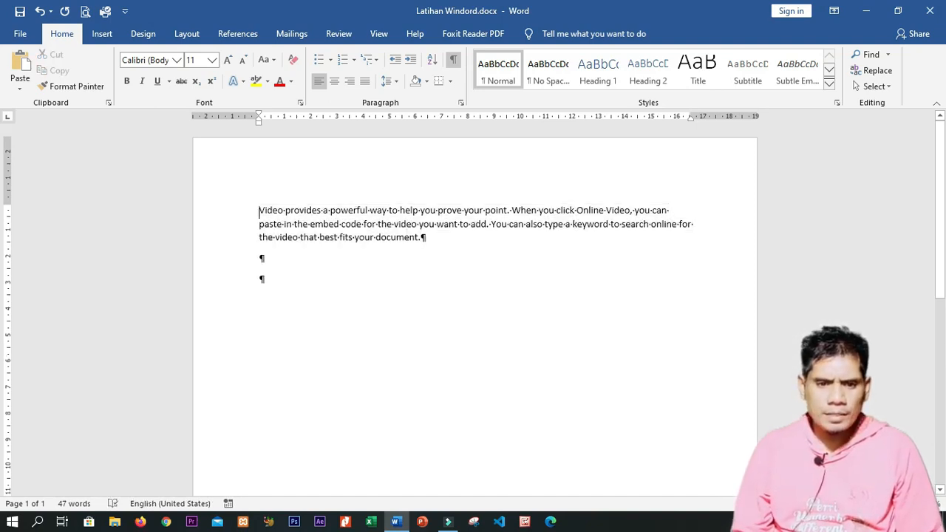
# Copy the whole "Video provides" paragraph, remove it from the page, and paste it back
pyautogui.hotkey('ctrl', 'shift', 'Down')
pyautogui.hotkey('ctrl', 'c')
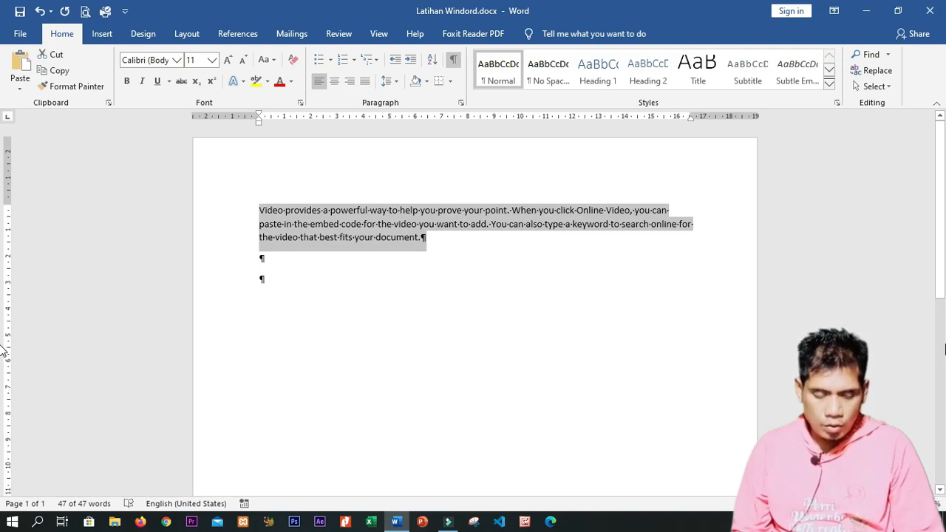
pyautogui.press('Delete')
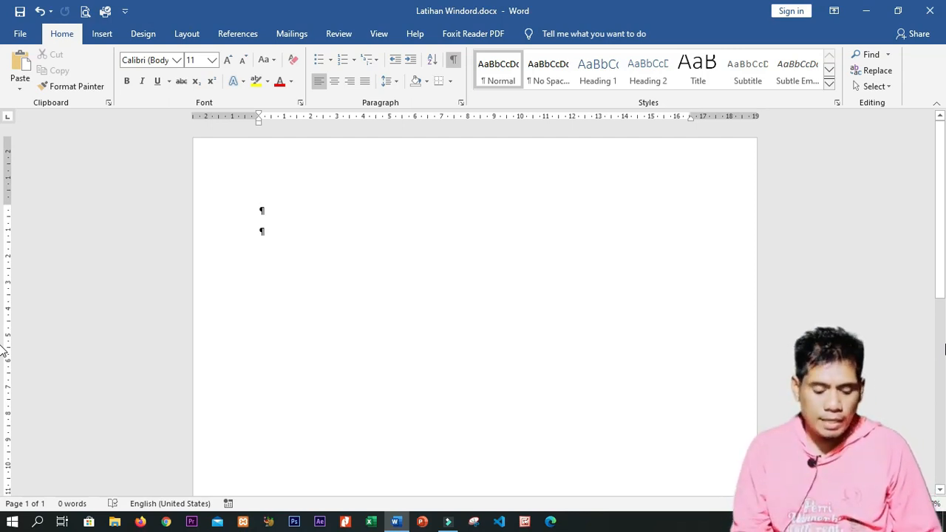
pyautogui.hotkey('ctrl', 'v')
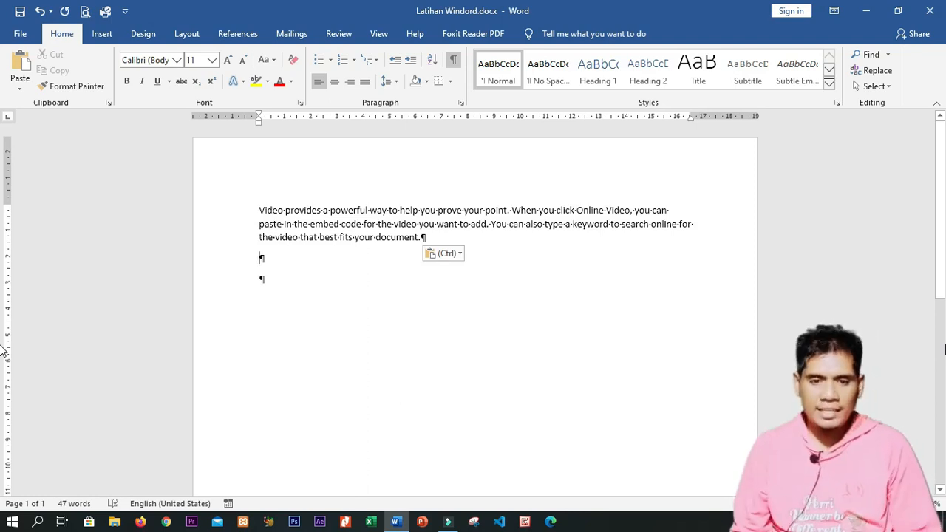
# Undo the paste, and paste the paragraph repeatedly with an empty paragraph between copies to make six copies
pyautogui.hotkey('ctrl', 'z')
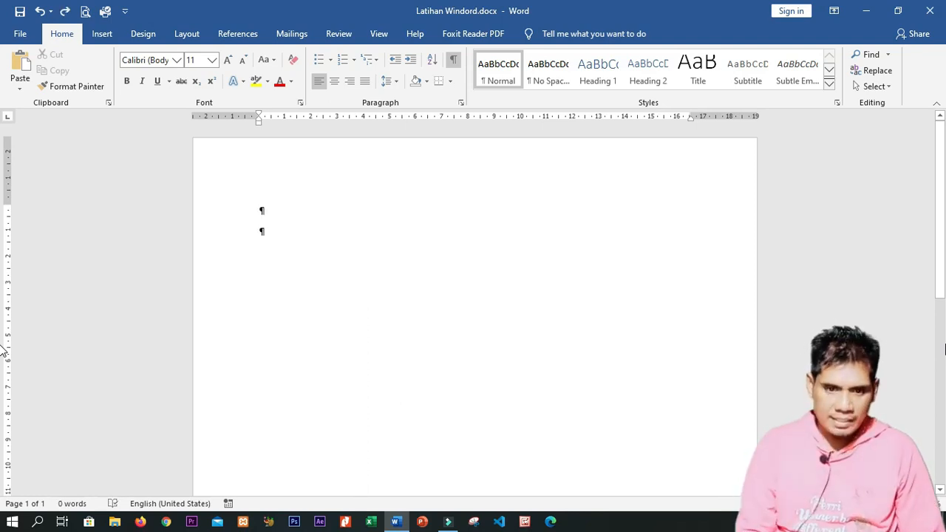
pyautogui.hotkey('ctrl', 'y')
pyautogui.hotkey('ctrl', 'v')
pyautogui.press('Return')
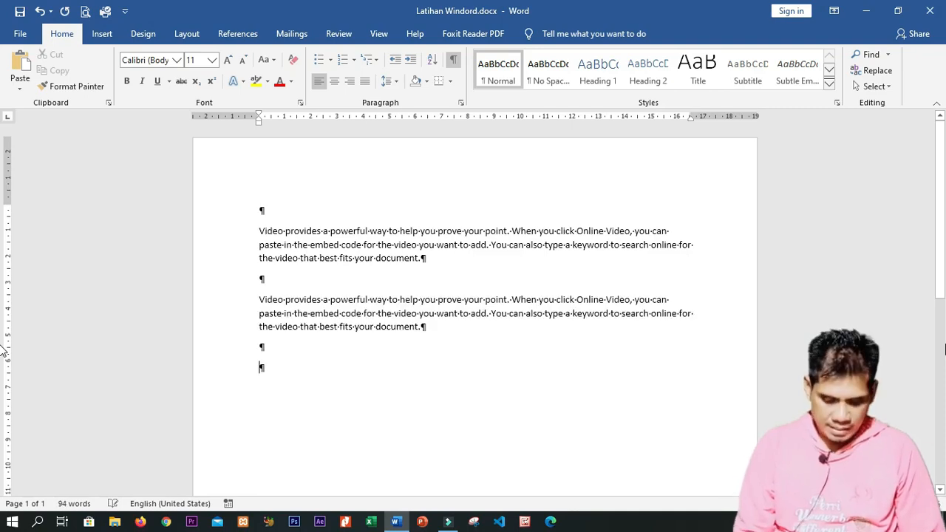
pyautogui.hotkey('ctrl', 'v')
pyautogui.press('Return')
pyautogui.hotkey('ctrl', 'v')
pyautogui.press('Return')
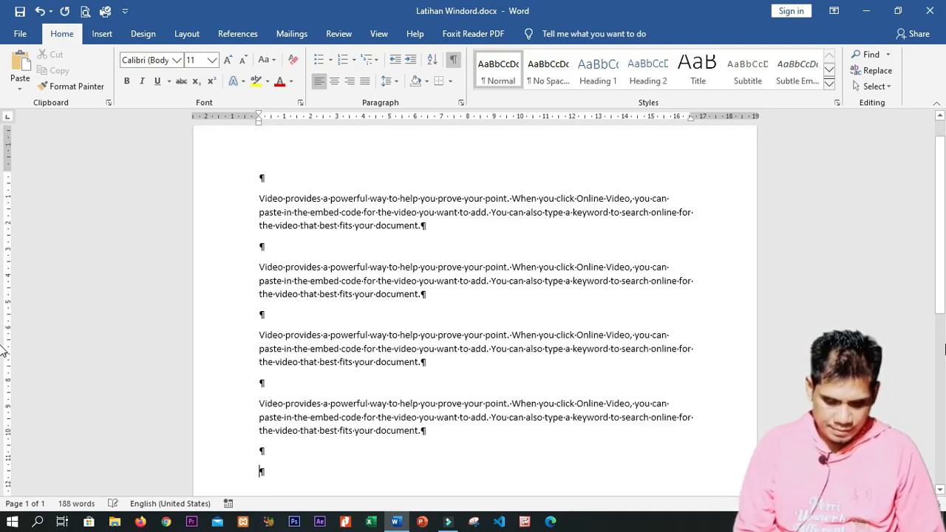
pyautogui.hotkey('ctrl', 'v')
pyautogui.press('Return')
pyautogui.hotkey('ctrl', 'v')
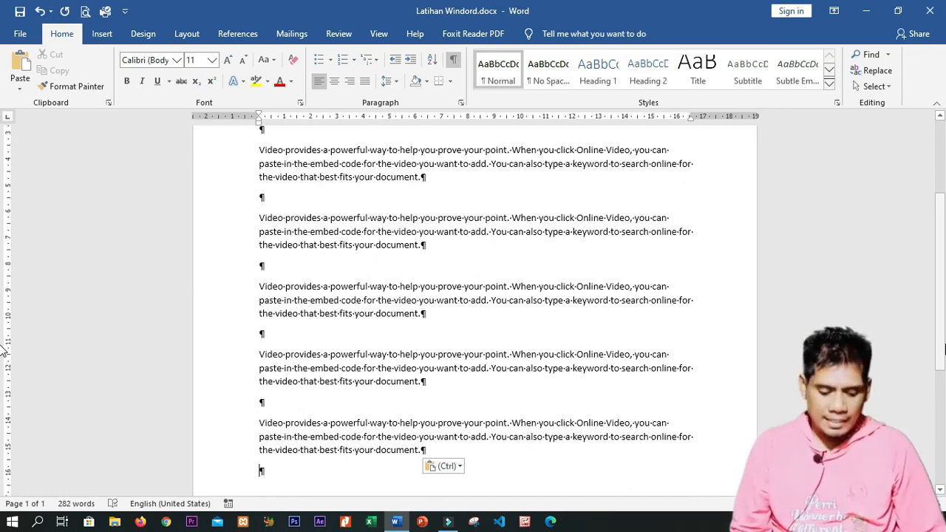
pyautogui.press('ctrl')
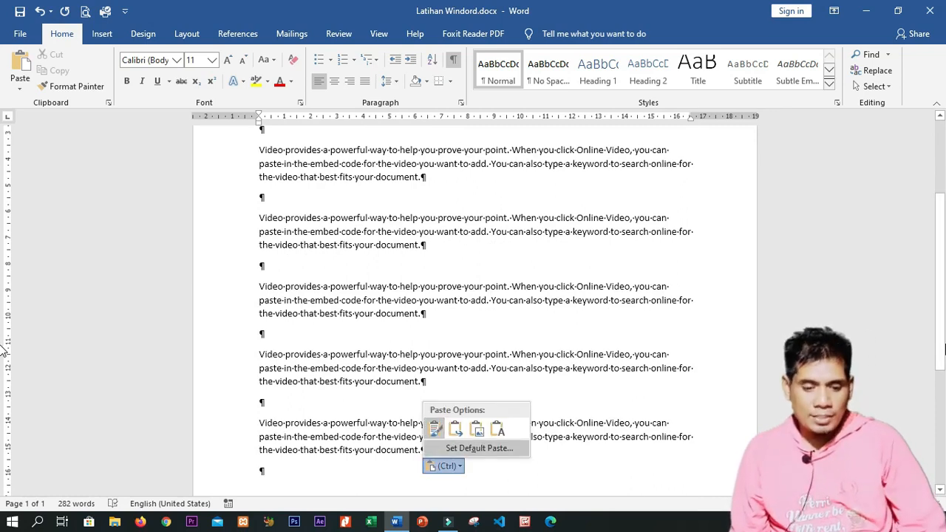
pyautogui.press('Escape')
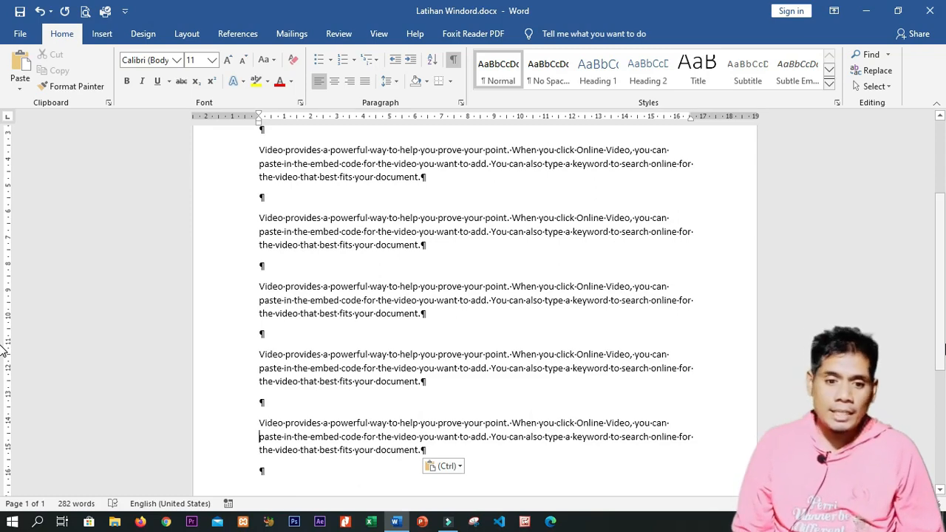
# Delete all of the pasted paragraphs so the document is empty
pyautogui.scroll(2, 2, 351)
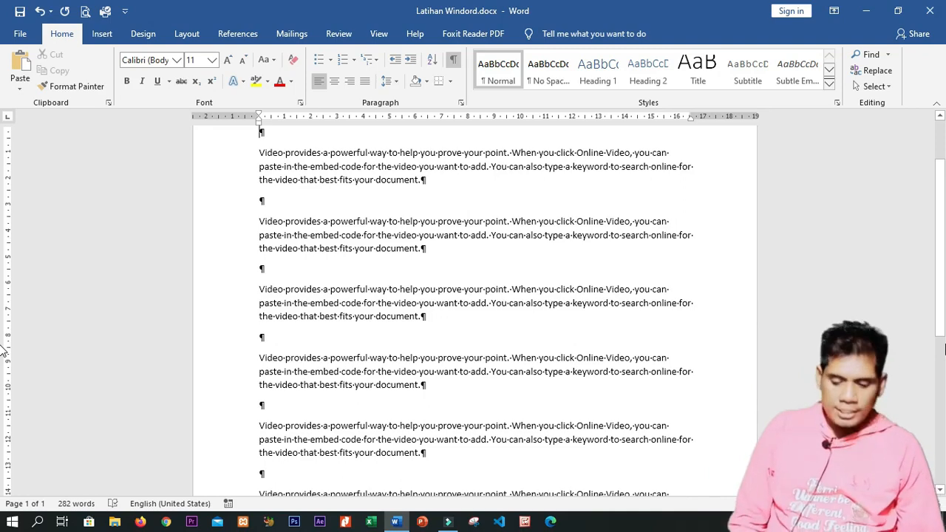
pyautogui.hotkey('ctrl', 'a')
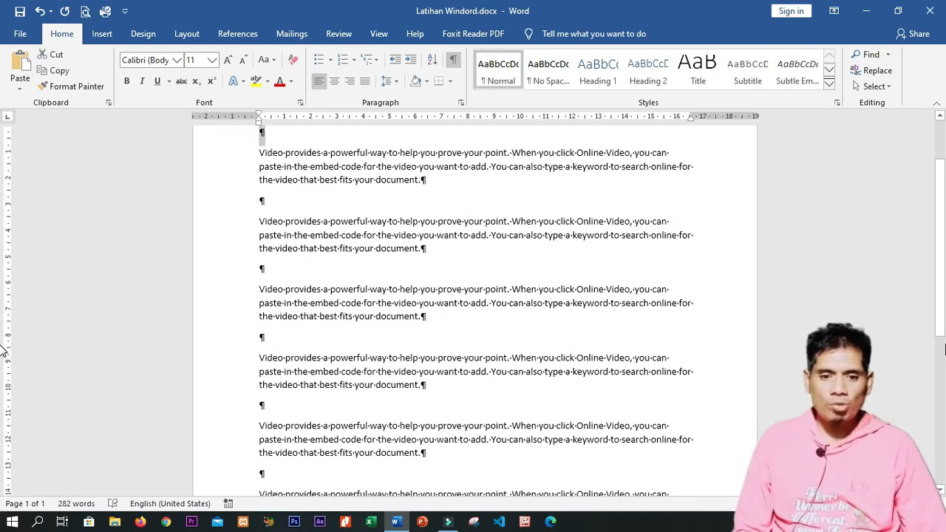
pyautogui.press('Delete')
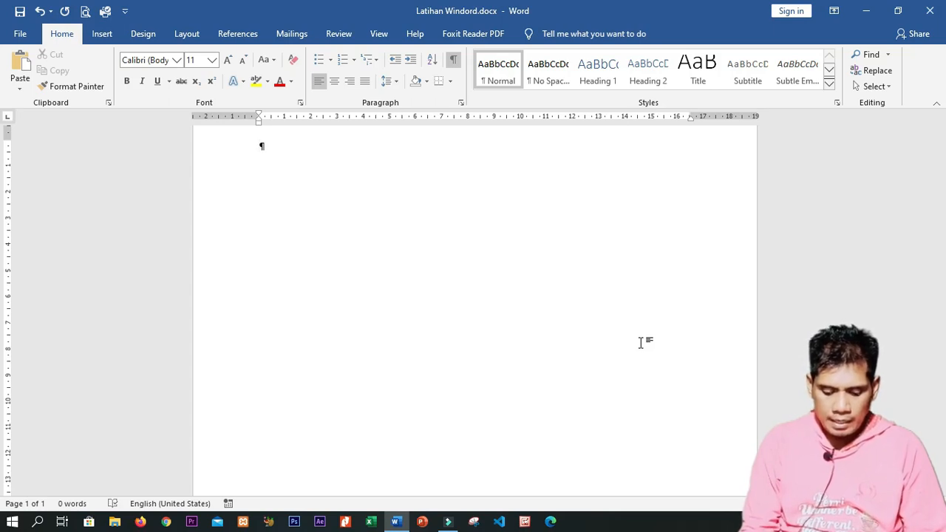
# Write the line "Apa yang dimaksud dengan Tekanan" and start a new paragraph below it
pyautogui.write('Aapa')
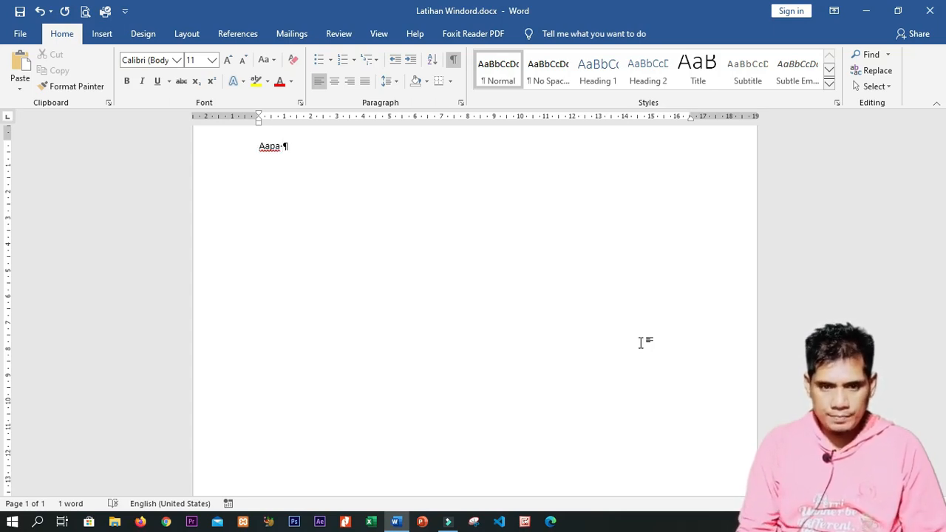
pyautogui.hotkey('ctrl', 'BackSpace')
pyautogui.write('Apa yang c')
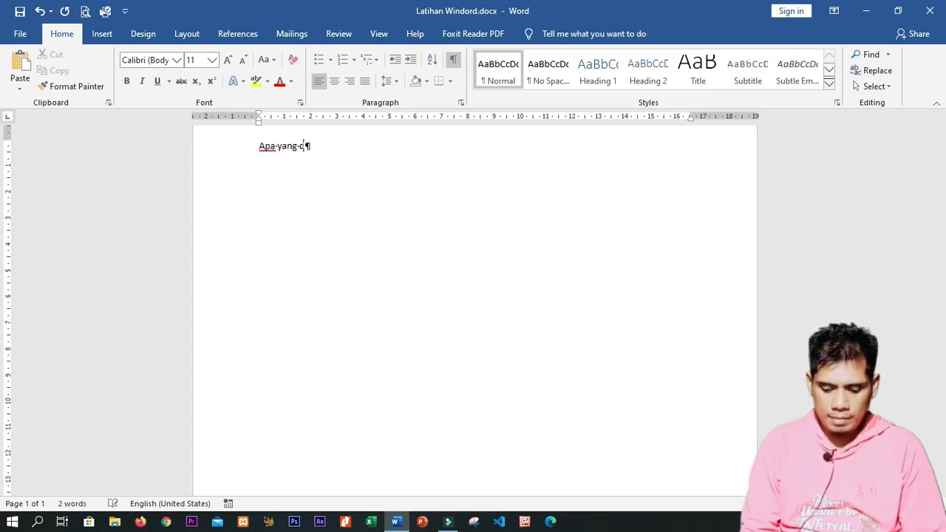
pyautogui.press('BackSpace')
pyautogui.write('dimaksud')
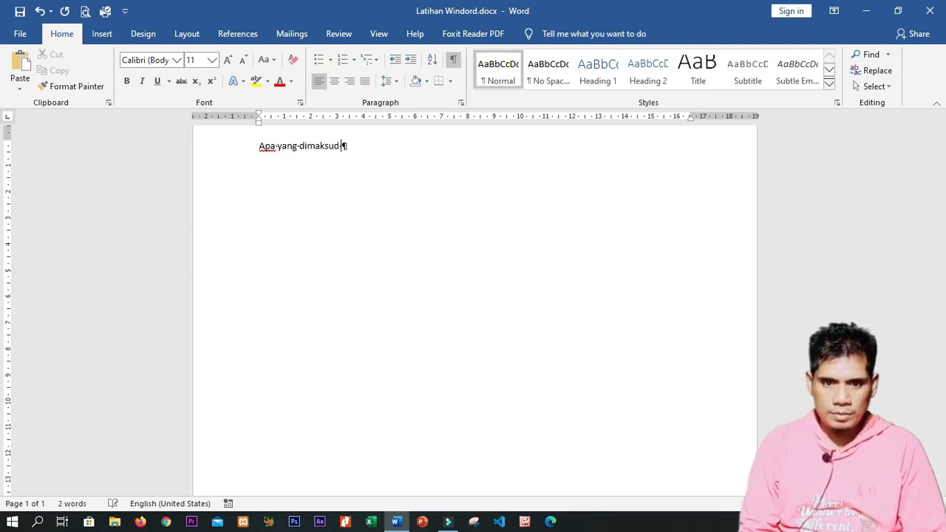
pyautogui.write(' dengan Tekanan')
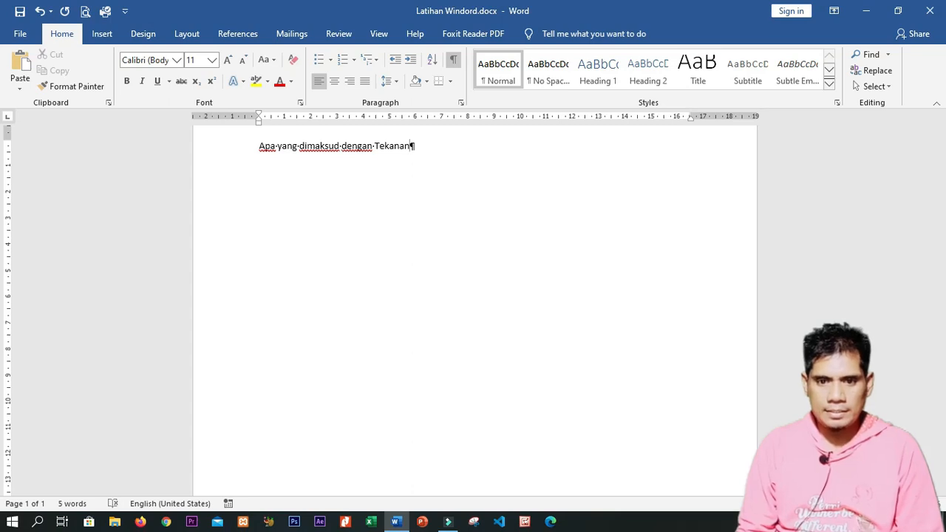
pyautogui.press('Return')
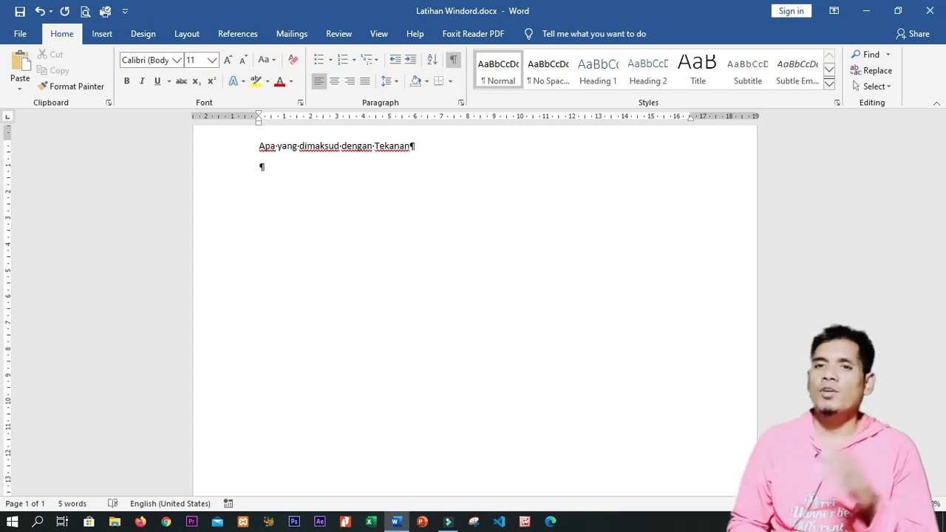
# Undo the new paragraph and the typed line back to "Apa", and redo all of it
pyautogui.hotkey('ctrl', 'z')
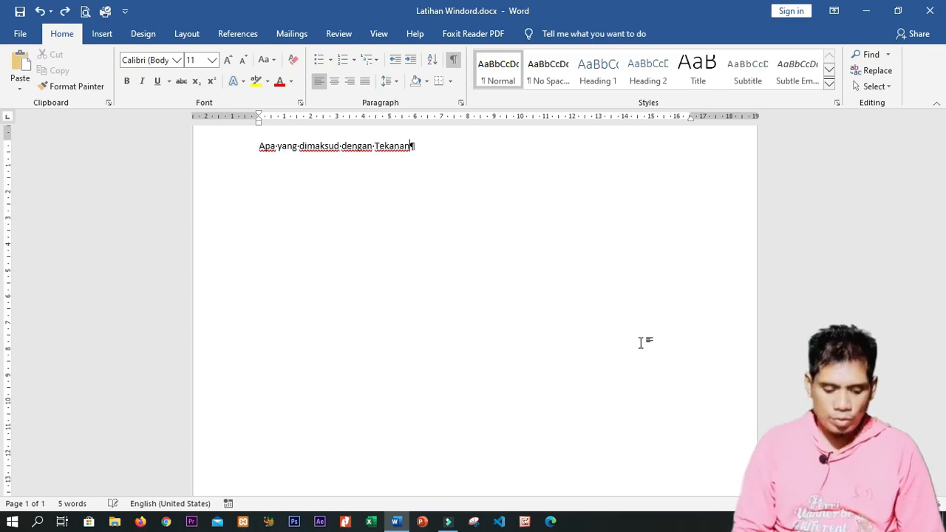
pyautogui.hotkey('ctrl', 'z')
pyautogui.hotkey('ctrl', 'z')
pyautogui.hotkey('ctrl', 'z')
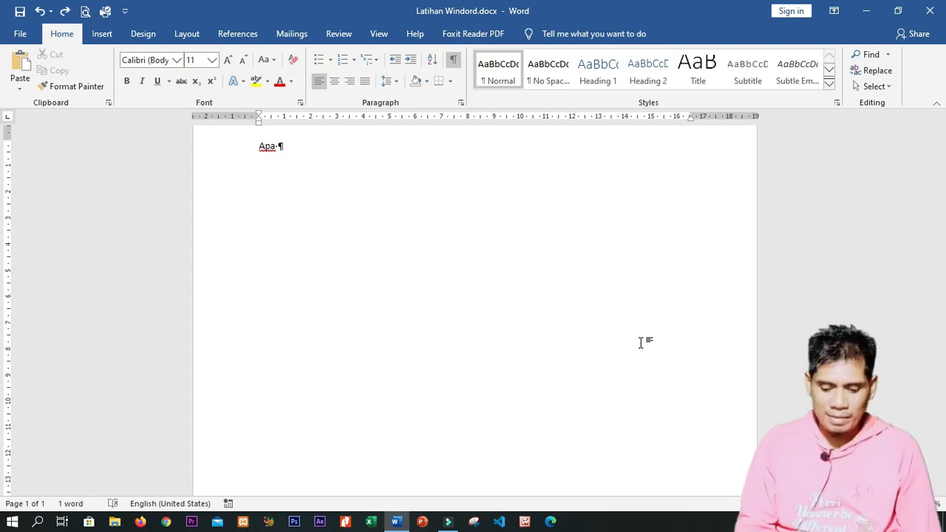
pyautogui.hotkey('ctrl', 'y')
pyautogui.hotkey('ctrl', 'y')
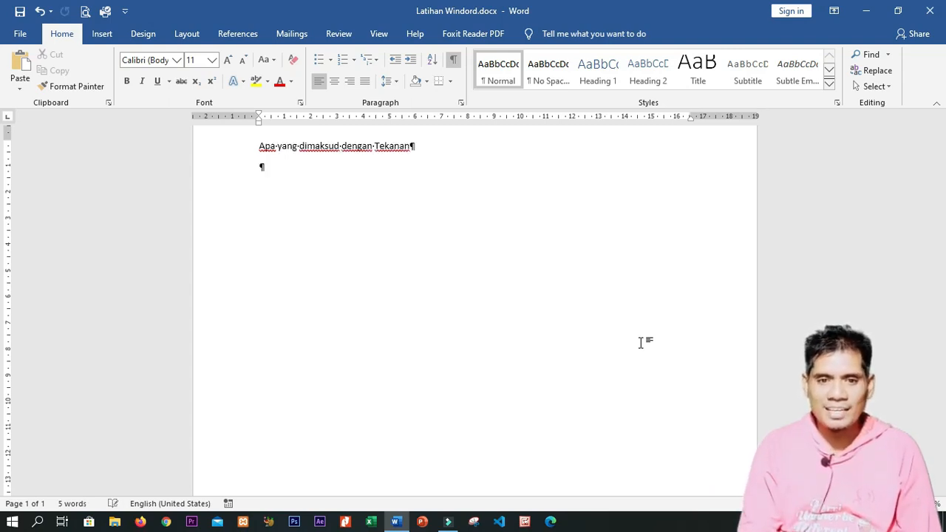
# Undo the typed line once more, back to the lowercase "apa", and redo every change
pyautogui.hotkey('ctrl', 'z')
pyautogui.hotkey('ctrl', 'z')
pyautogui.hotkey('ctrl', 'z')
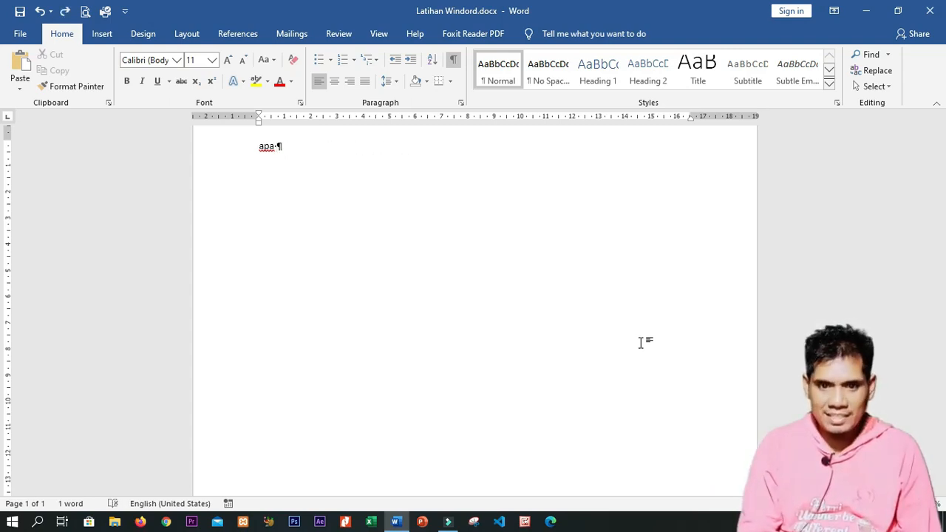
pyautogui.hotkey('ctrl', 'y')
pyautogui.hotkey('ctrl', 'y')
pyautogui.hotkey('ctrl', 'y')
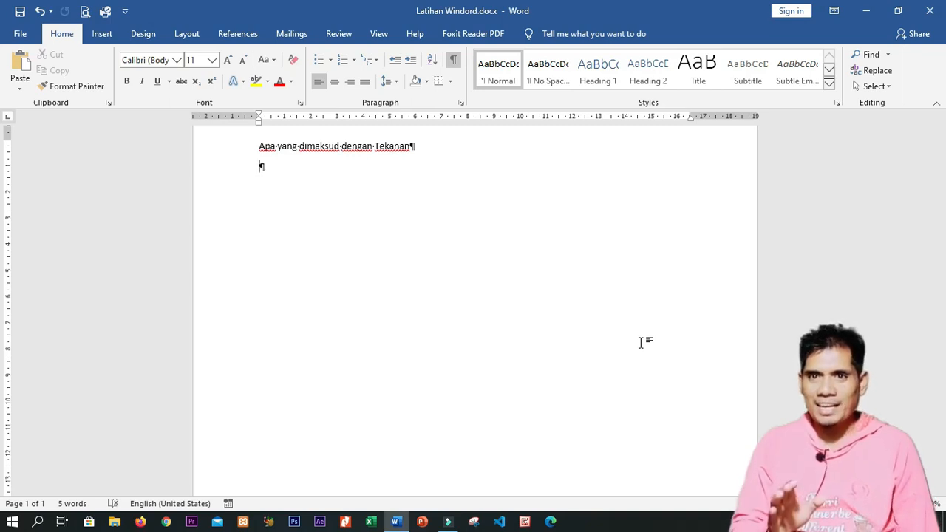